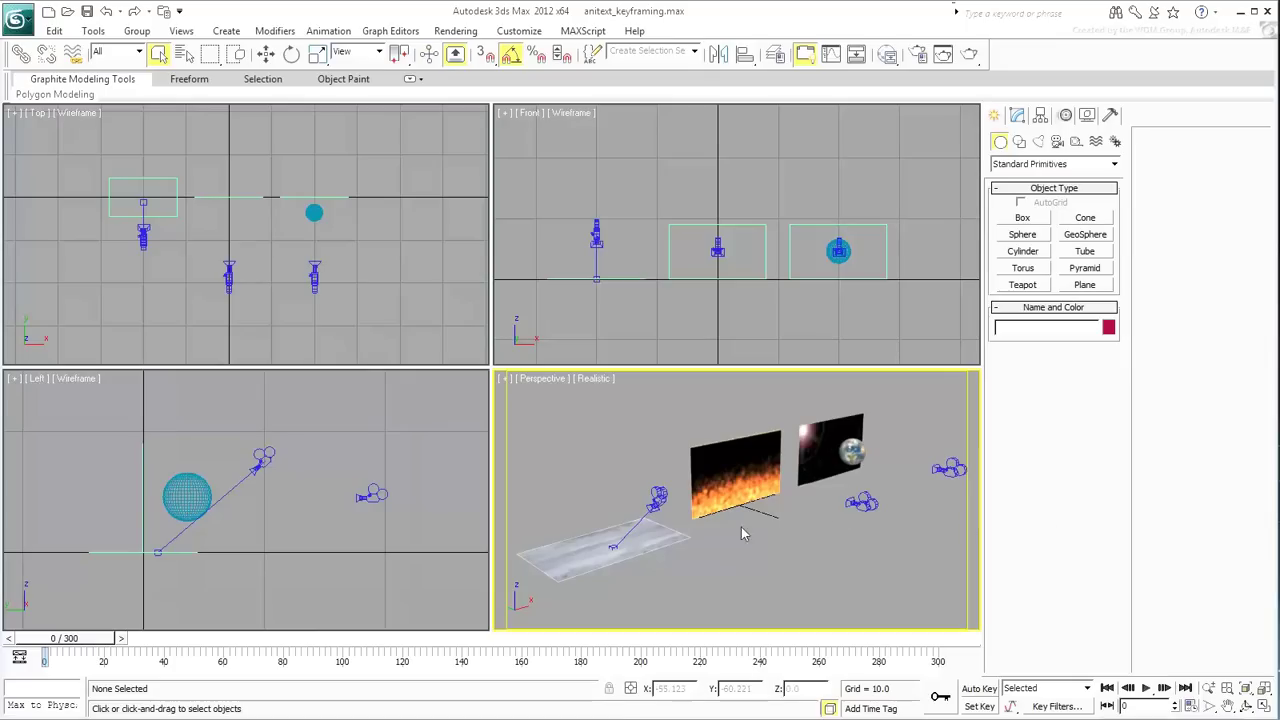
Select the ground, fire and earth planes, the sphere and the three cameras in turn, then deselect all
{"action": "left_click", "coordinate": [659, 541]}
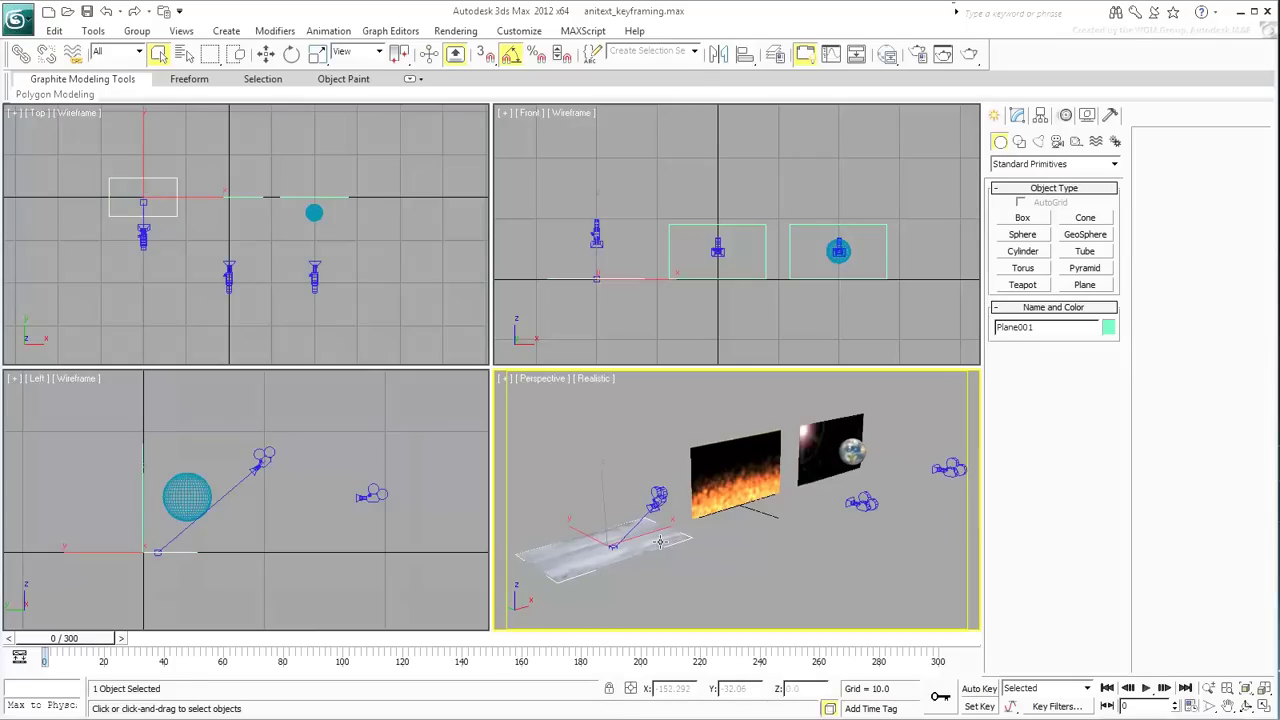
{"action": "left_click", "coordinate": [711, 491]}
{"action": "left_click", "coordinate": [812, 453]}
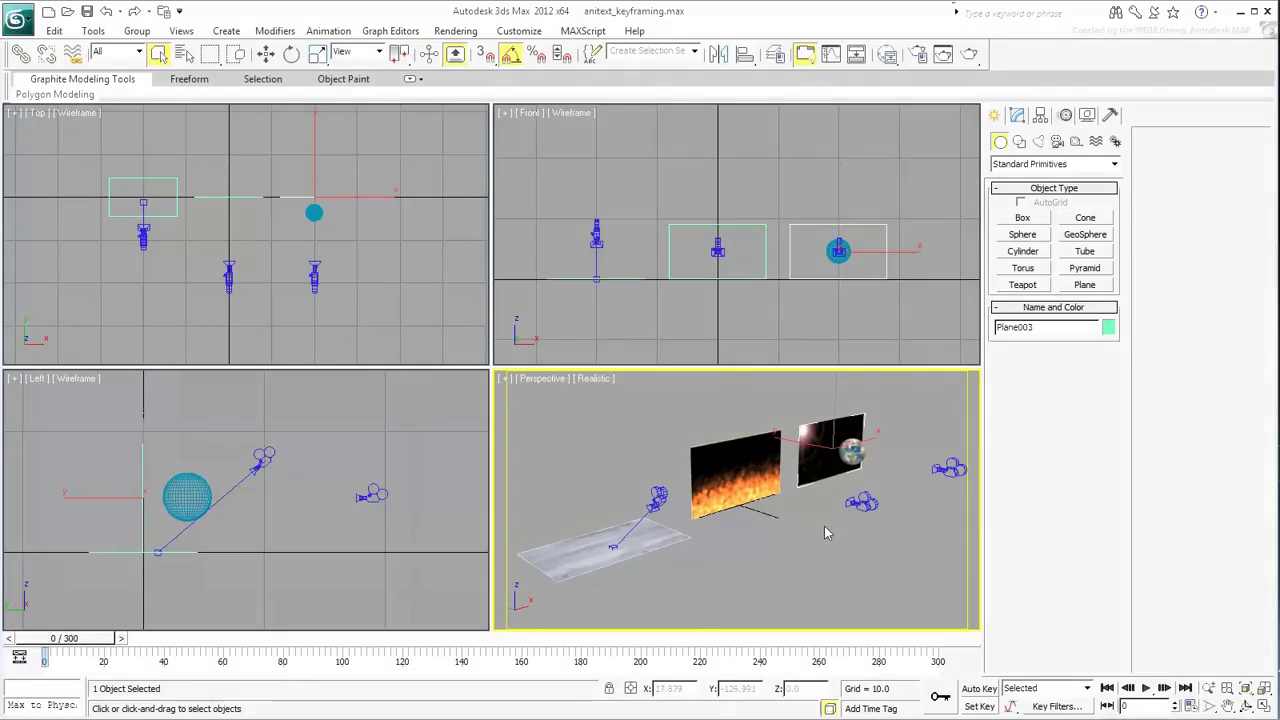
{"action": "left_click", "coordinate": [851, 452]}
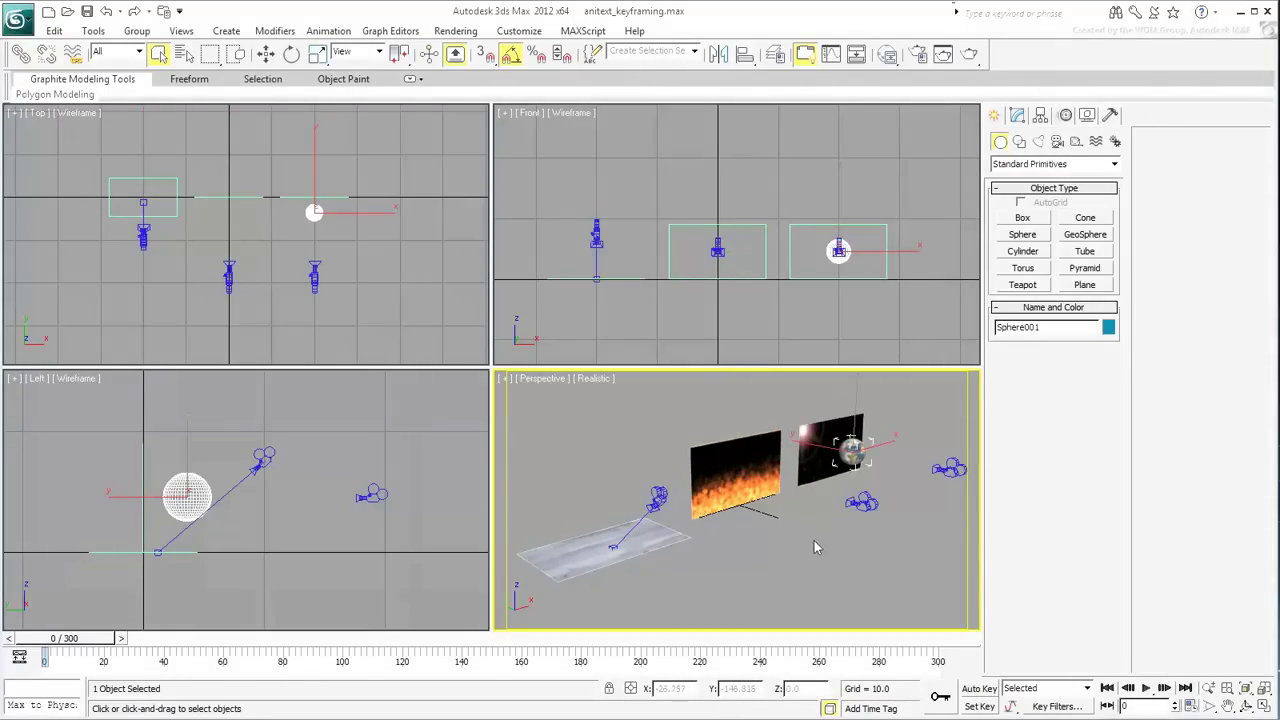
{"action": "left_click", "coordinate": [656, 498]}
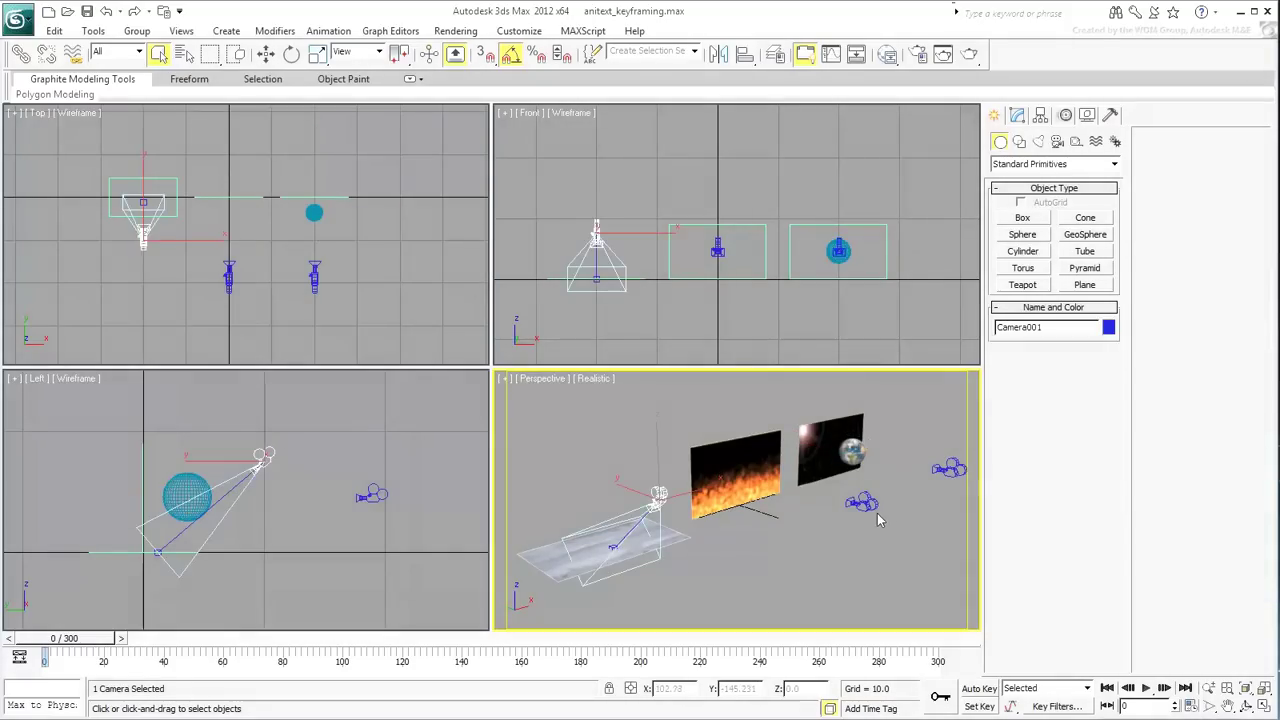
{"action": "left_click", "coordinate": [862, 502]}
{"action": "left_click", "coordinate": [947, 469]}
{"action": "left_click", "coordinate": [830, 562]}
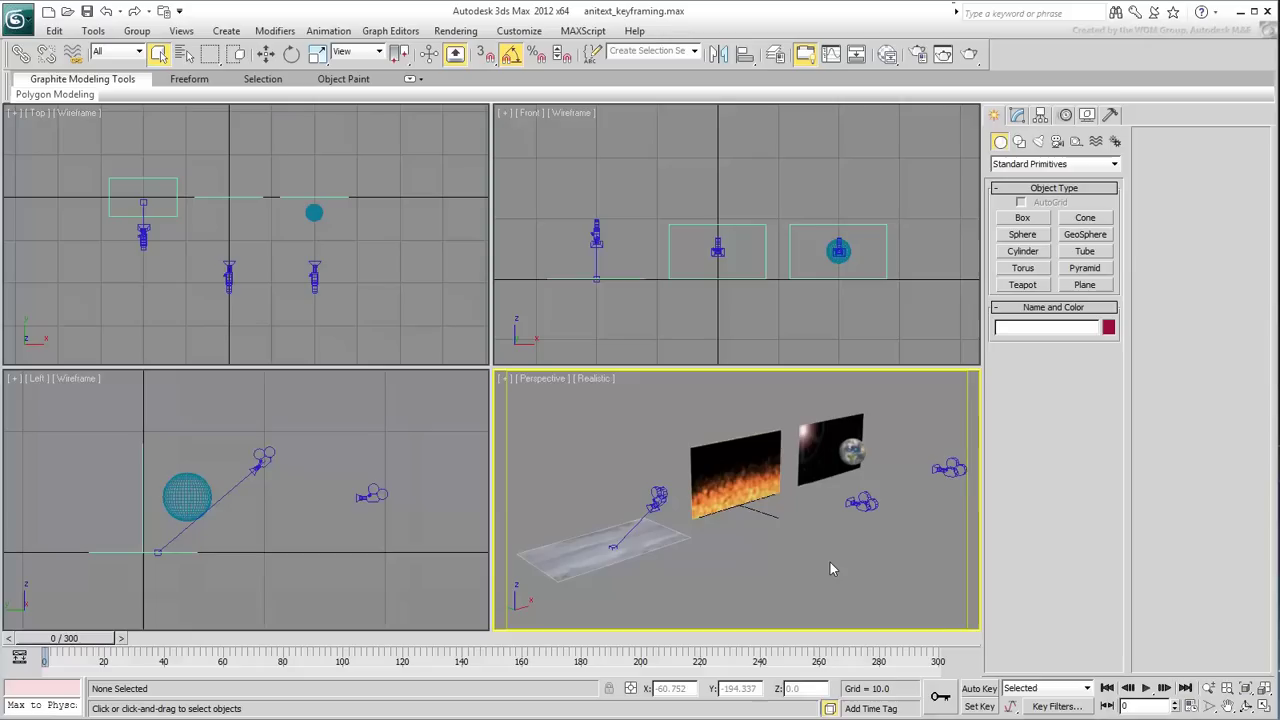
Switch the Perspective viewport to Camera001 and pan the Front view sideways
{"action": "key", "text": "c"}
{"action": "key", "text": "c"}
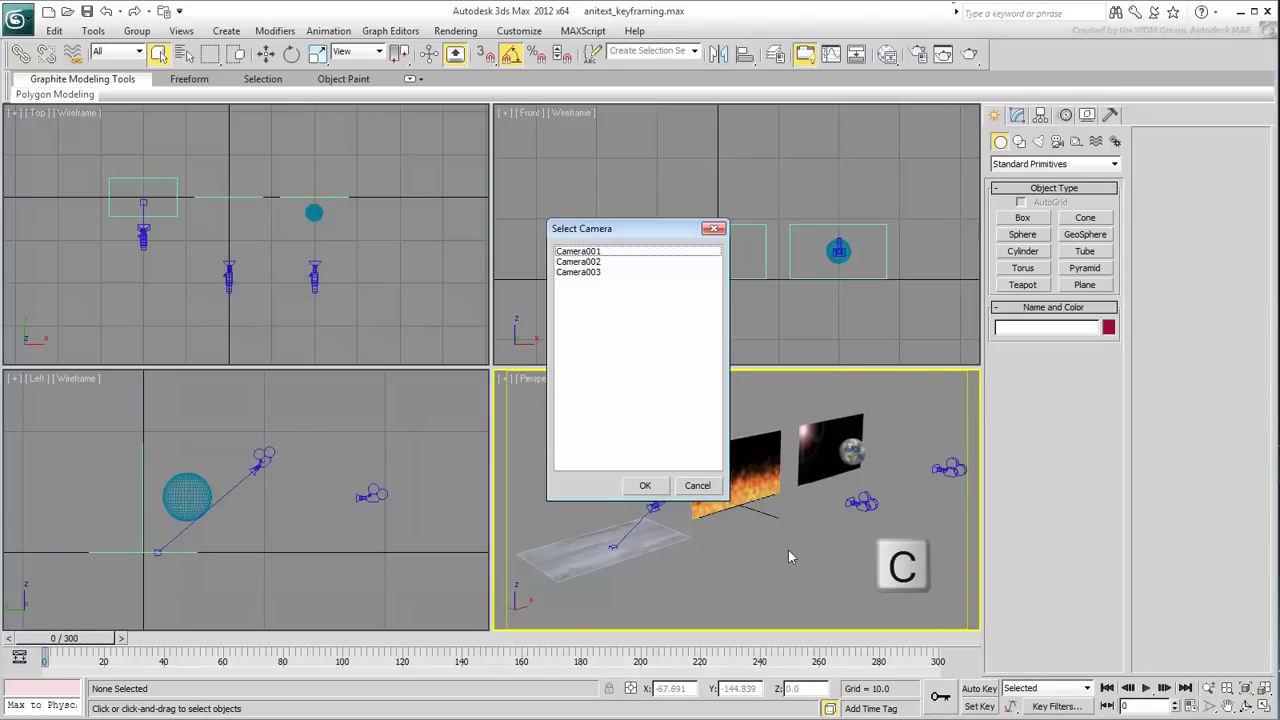
{"action": "left_click", "coordinate": [617, 255]}
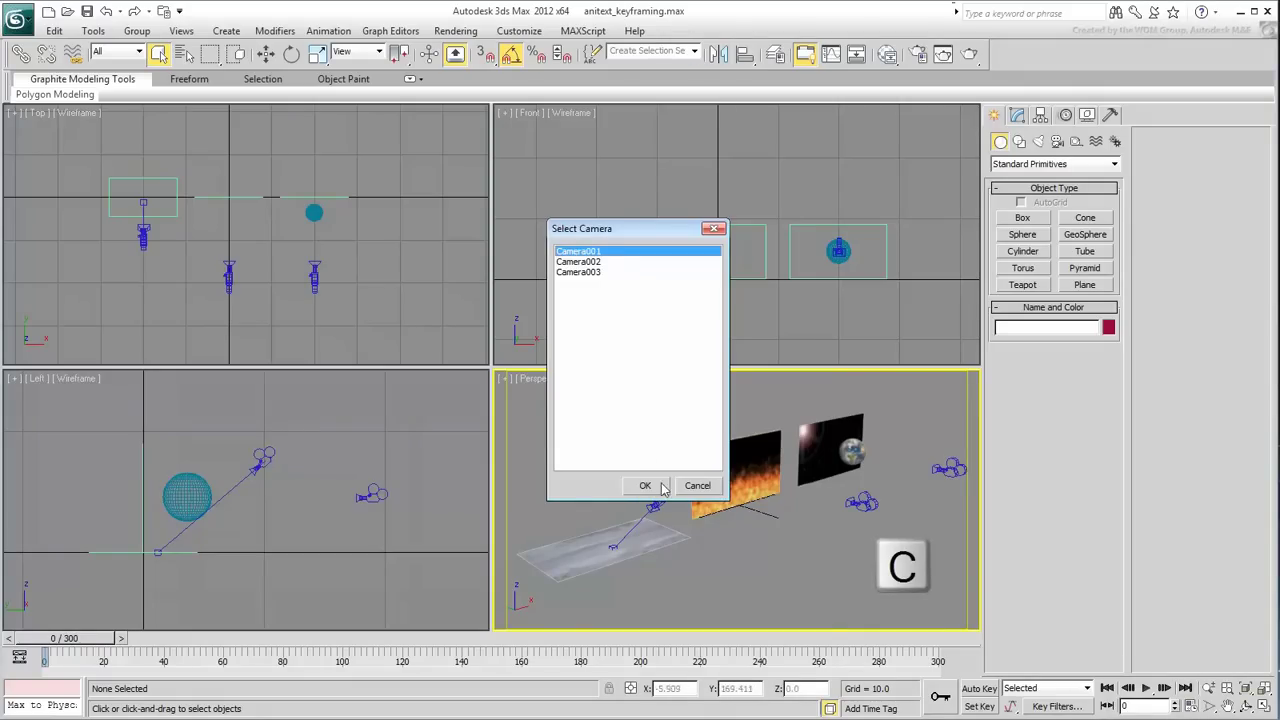
{"action": "left_click", "coordinate": [645, 485]}
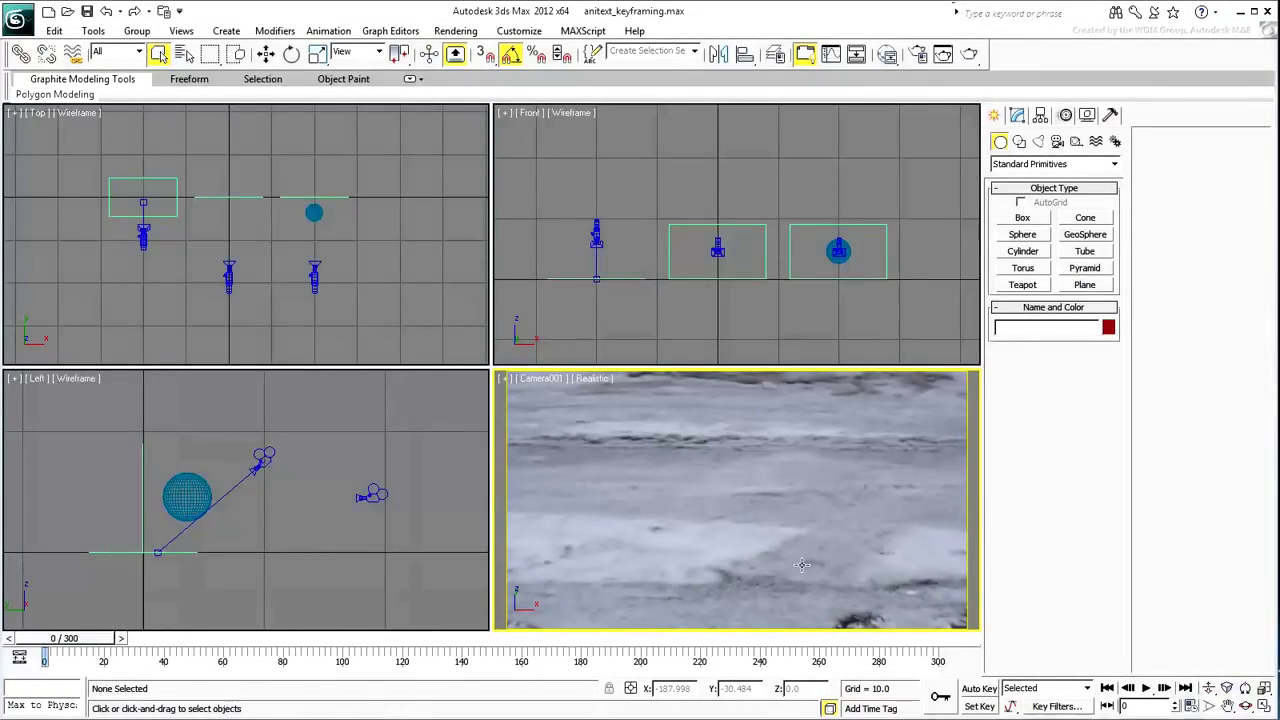
{"action": "middle_click_drag", "start_coordinate": [643, 329], "coordinate": [731, 323]}
{"action": "scroll", "coordinate": [751, 300], "scroll_direction": "up", "scroll_amount": 5}
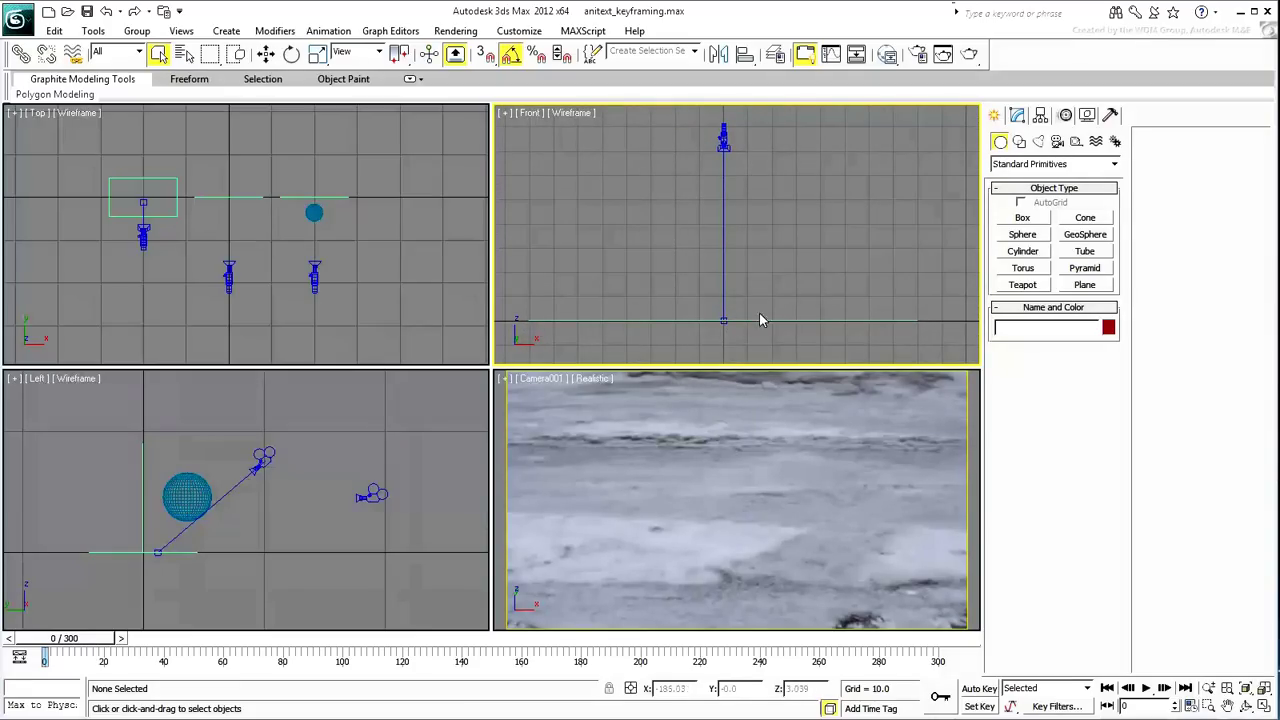
Create an 'ICE MELT' text shape in the Front view at size 16 in Bauhaus 93
{"action": "left_click", "coordinate": [1018, 141]}
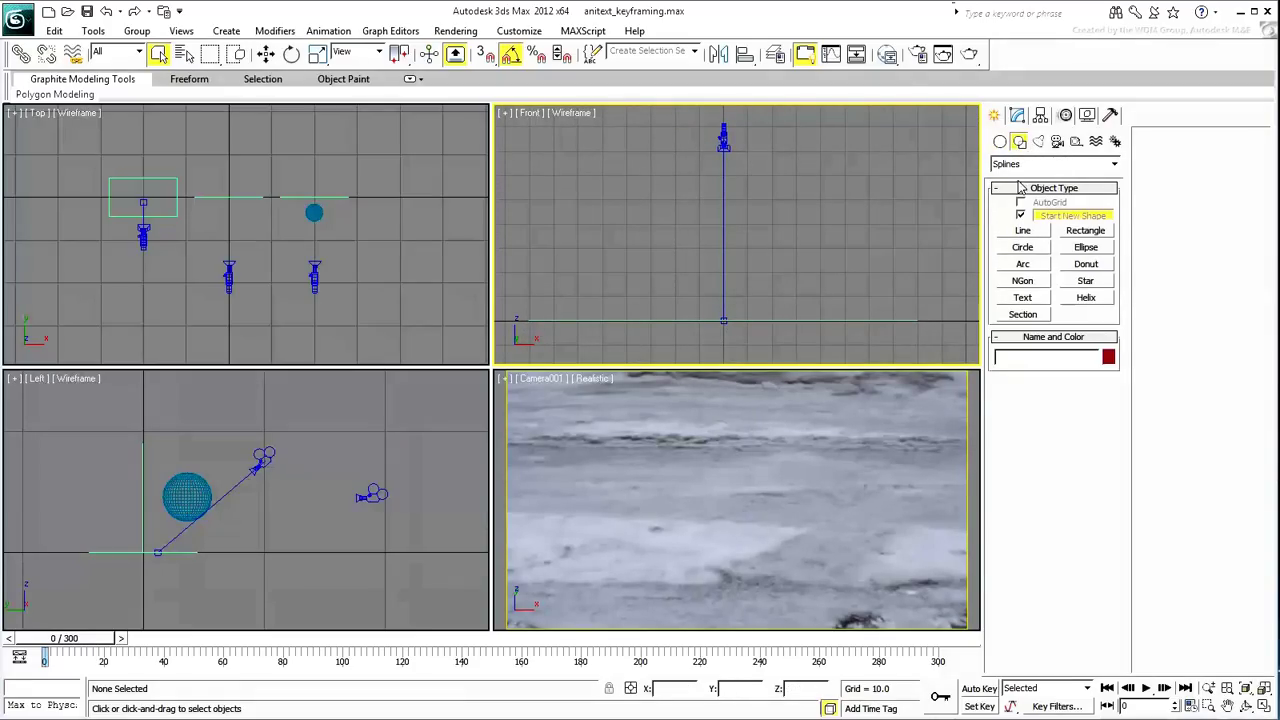
{"action": "left_click", "coordinate": [1021, 296]}
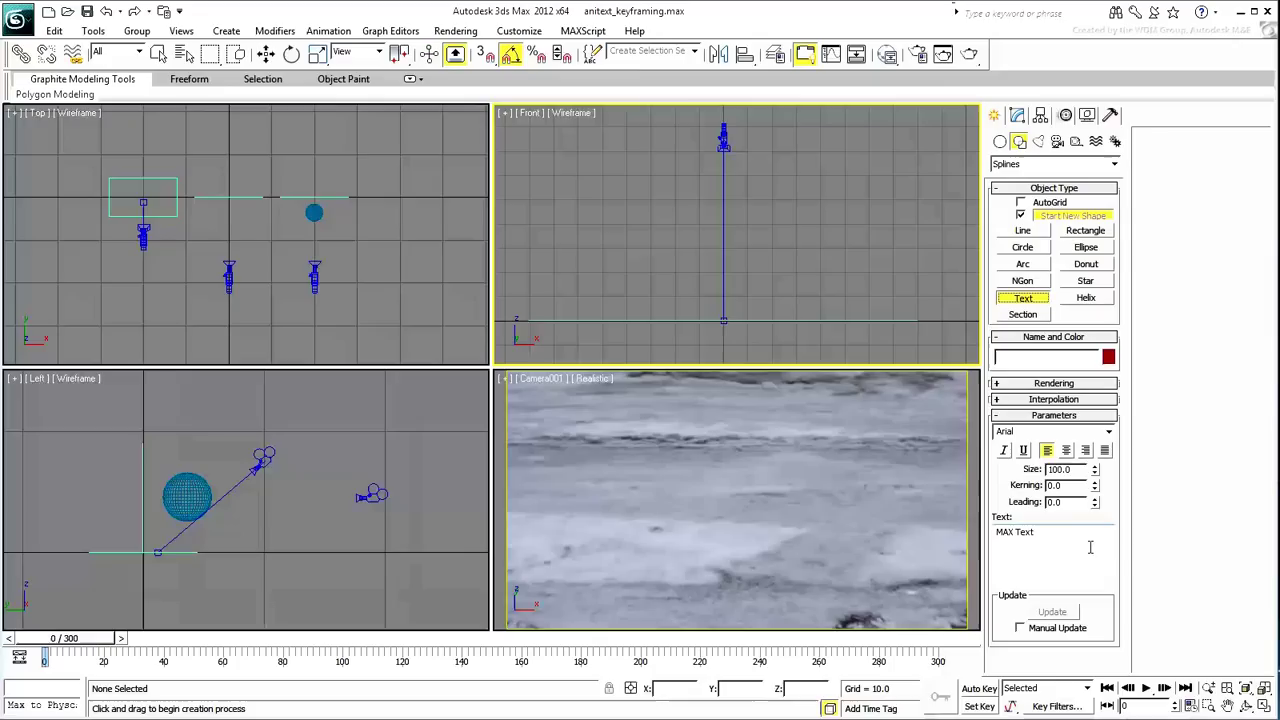
{"action": "type", "text": "ICE MELT"}
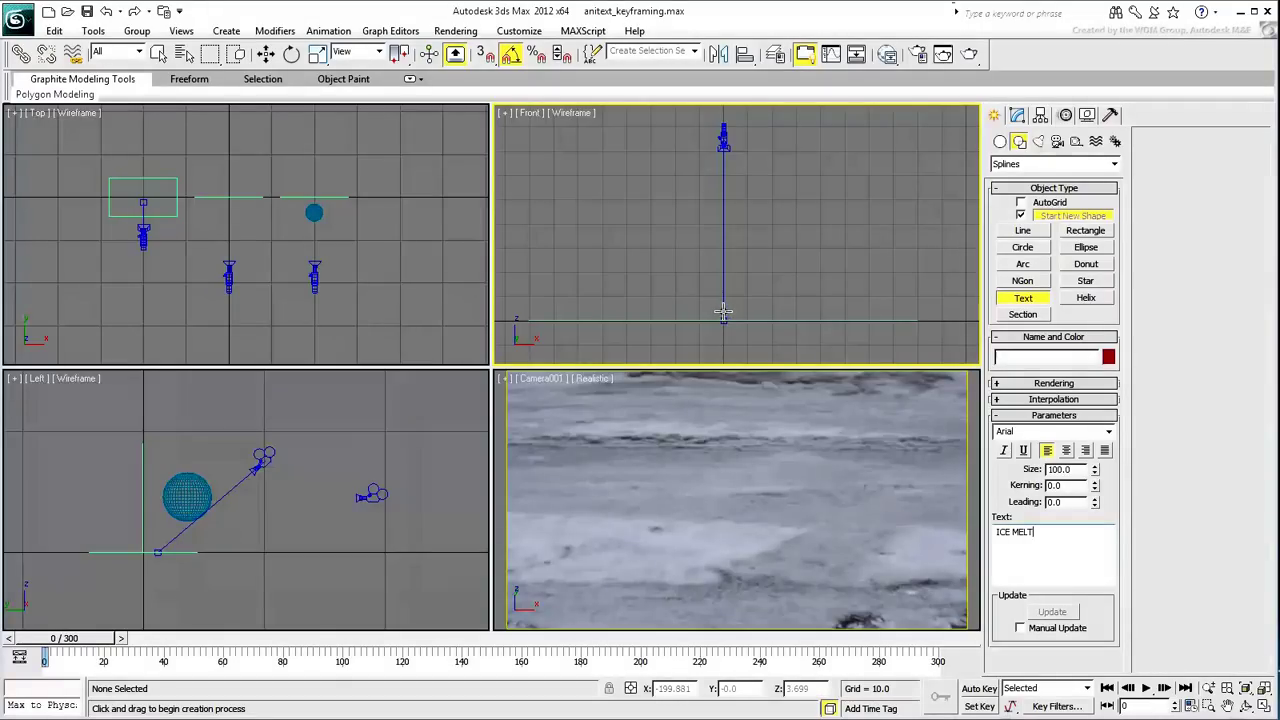
{"action": "left_click", "coordinate": [721, 312]}
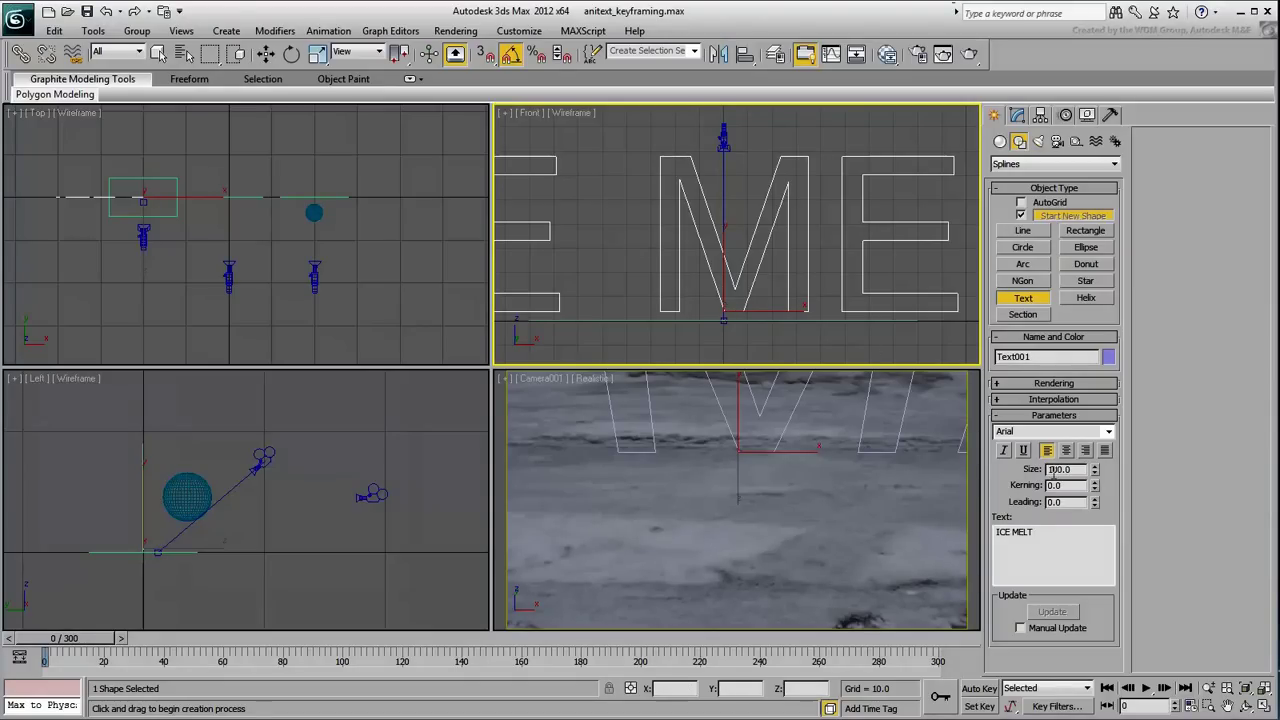
{"action": "left_click_drag", "start_coordinate": [1094, 472], "coordinate": [1100, 532]}
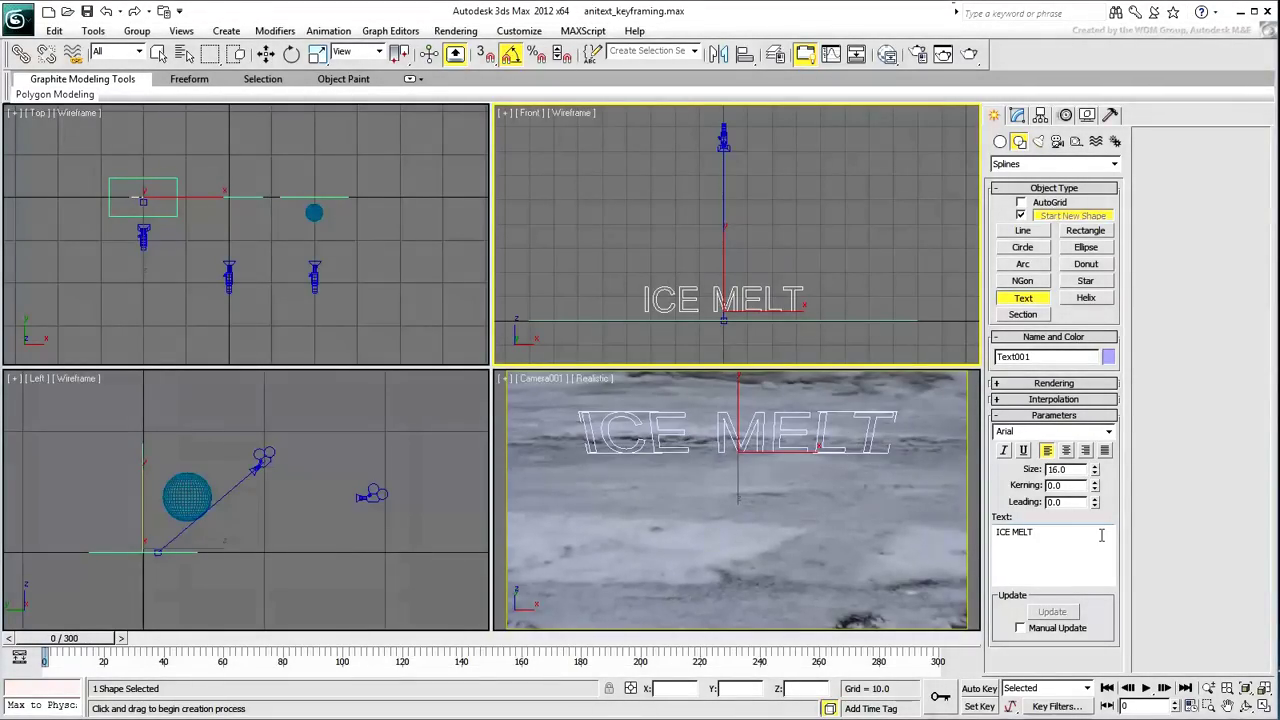
{"action": "left_click", "coordinate": [1108, 434]}
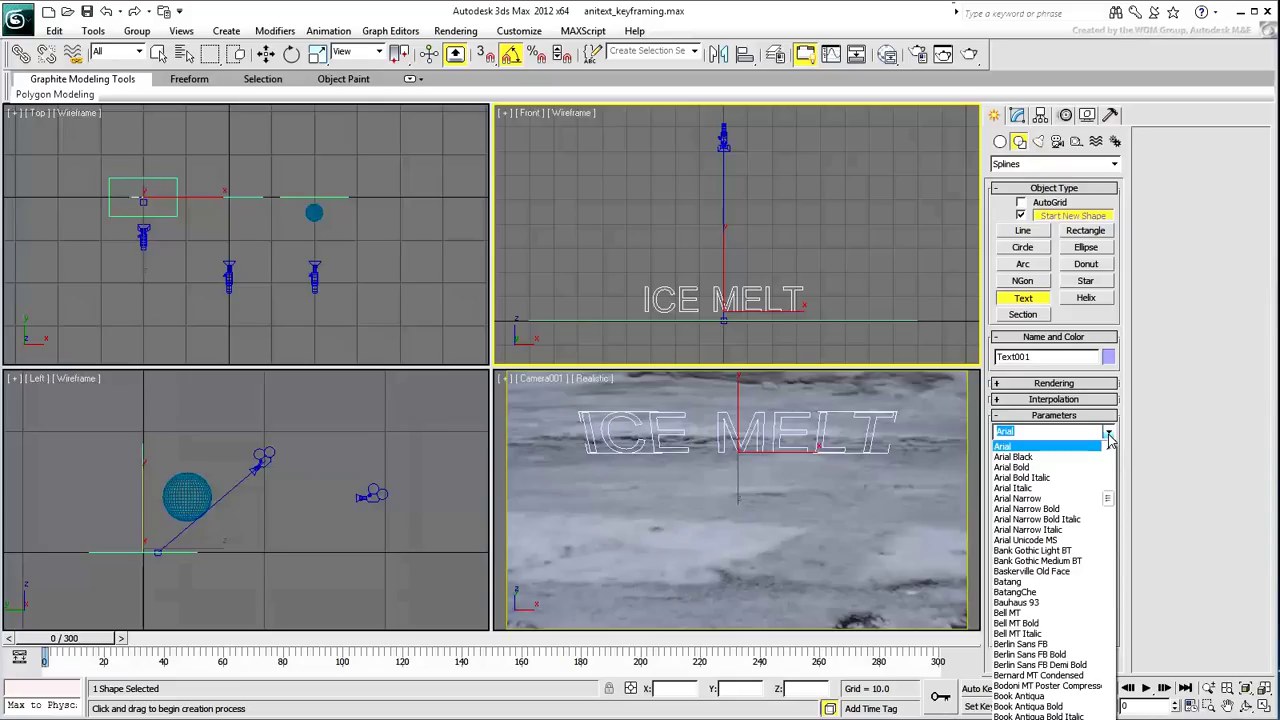
{"action": "left_click", "coordinate": [1048, 603]}
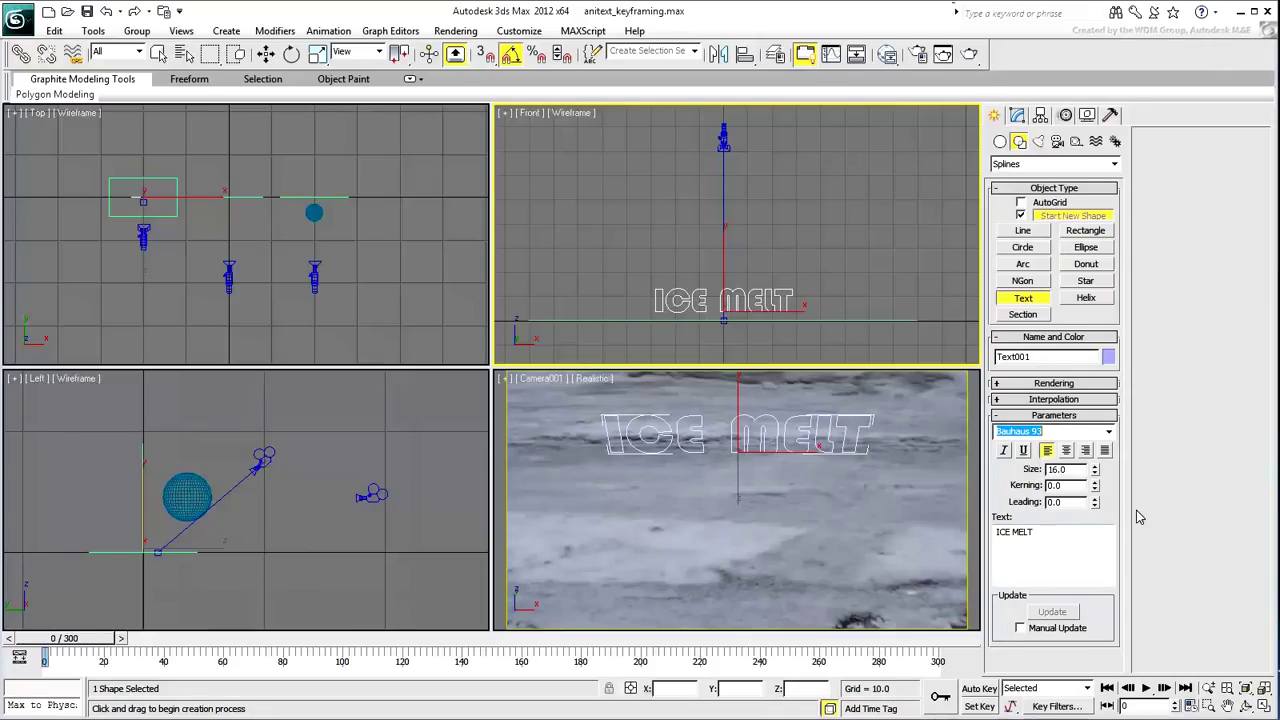
Extrude the ICE MELT text to 10 units, trying 7 segments before resetting to 1
{"action": "left_click", "coordinate": [1017, 115]}
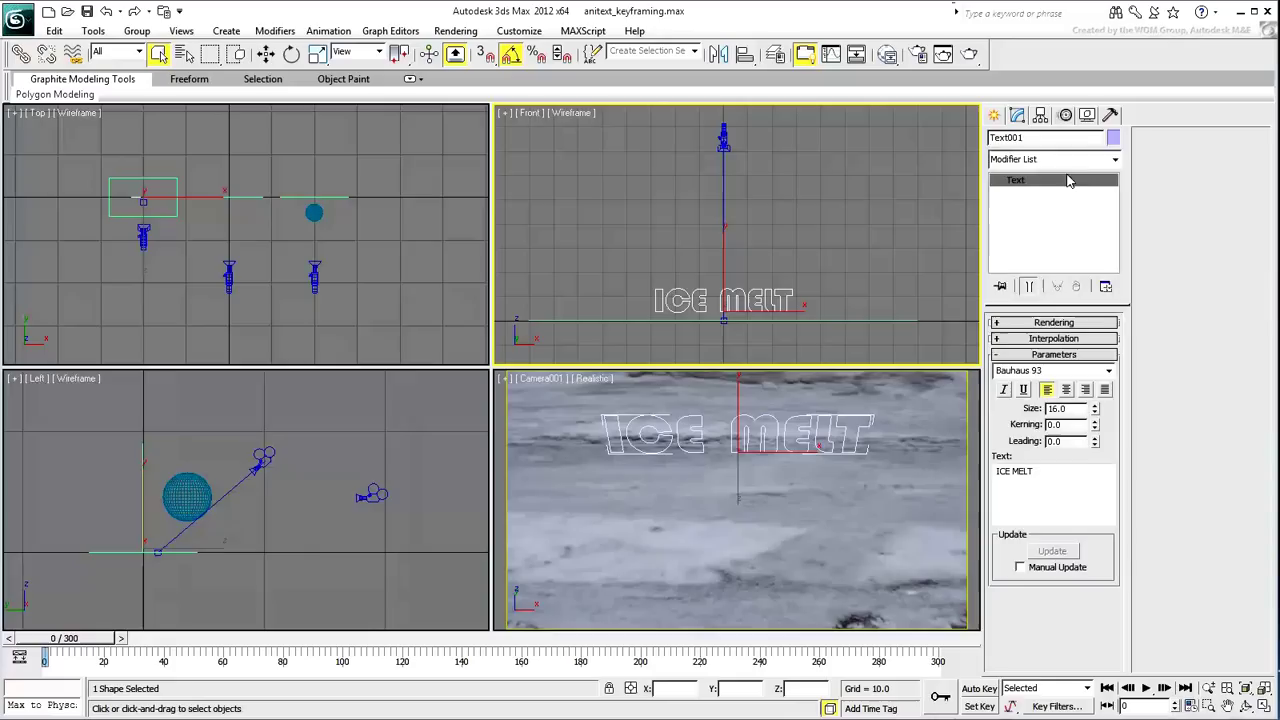
{"action": "left_click", "coordinate": [1085, 160]}
{"action": "left_click", "coordinate": [1040, 669]}
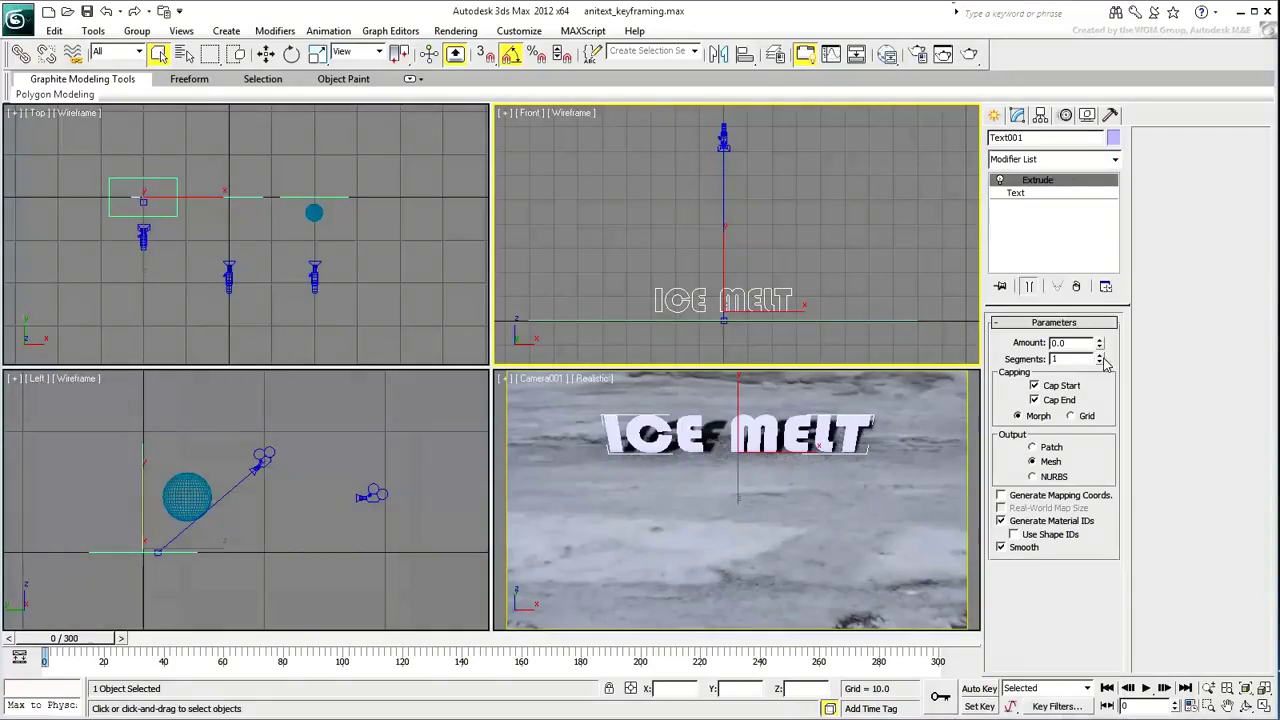
{"action": "left_click_drag", "start_coordinate": [1100, 348], "coordinate": [1096, 325]}
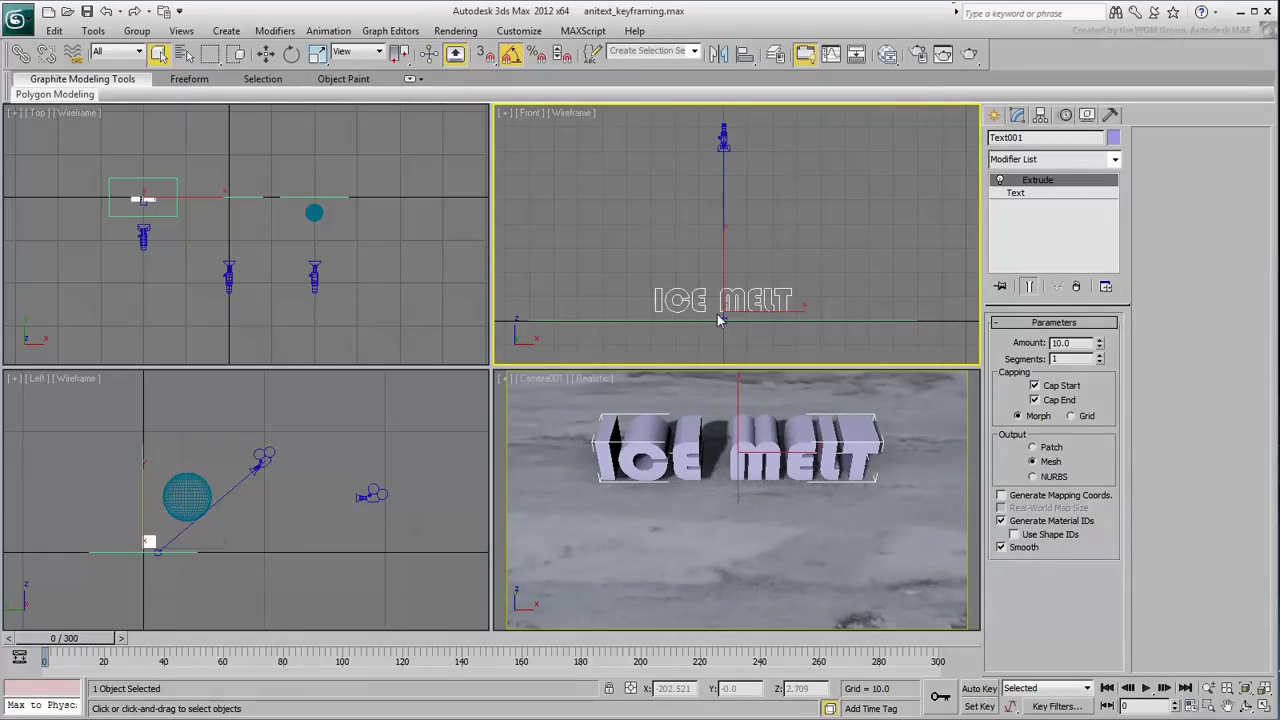
{"action": "key", "text": "z"}
{"action": "right_click", "coordinate": [757, 262]}
{"action": "left_click", "coordinate": [777, 275]}
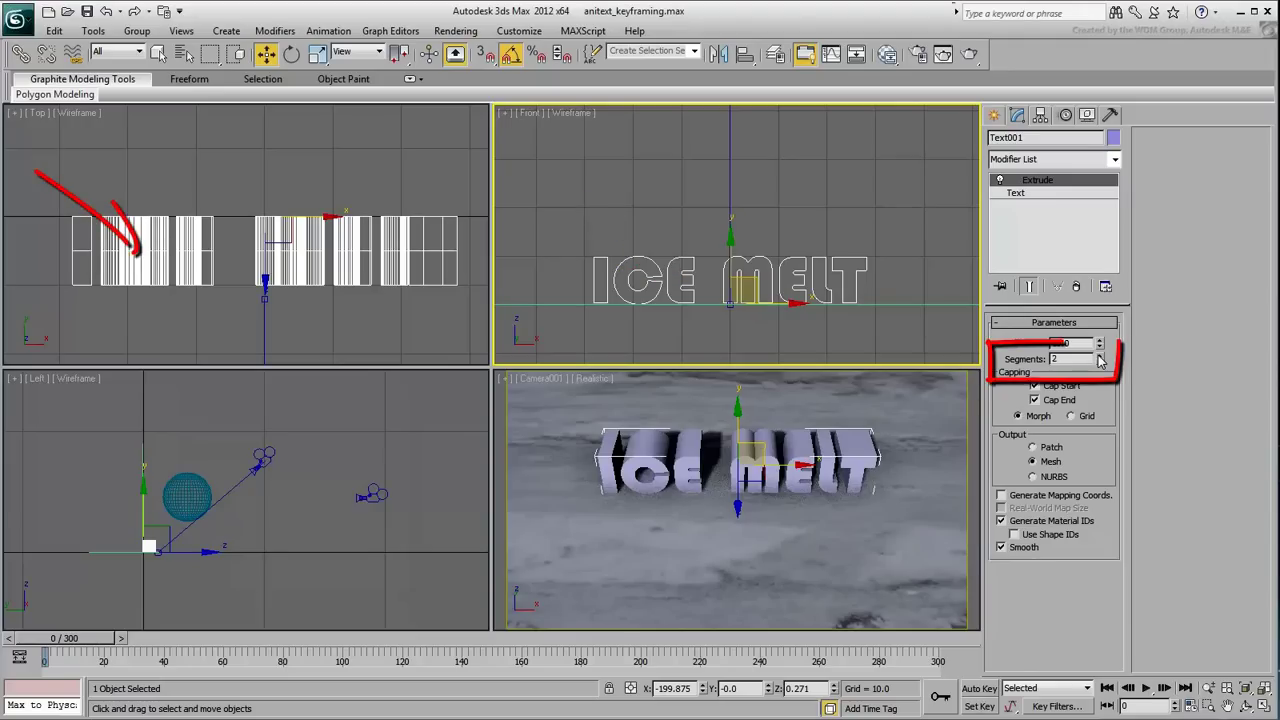
{"action": "left_click_drag", "start_coordinate": [1099, 363], "coordinate": [1100, 360]}
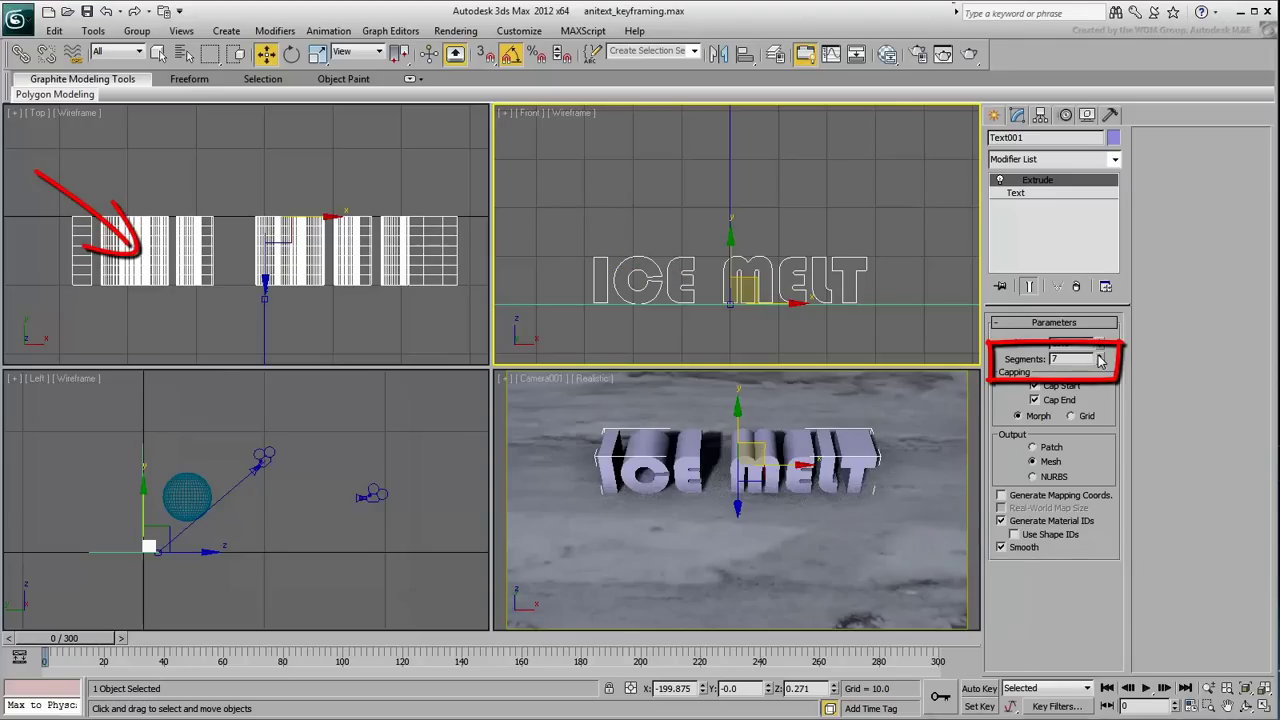
{"action": "right_click", "coordinate": [1100, 360]}
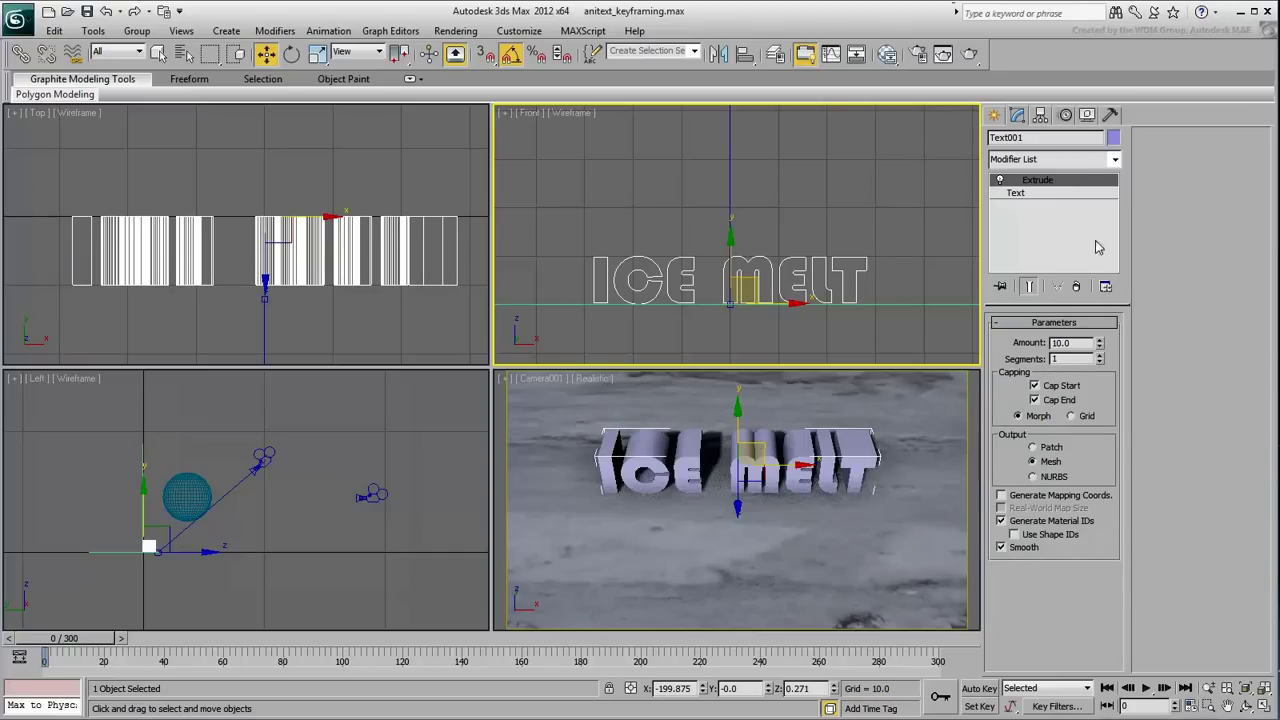
Add a Quadify Mesh modifier with quad size 3%
{"action": "left_click", "coordinate": [1115, 160]}
{"action": "key", "text": "q"}
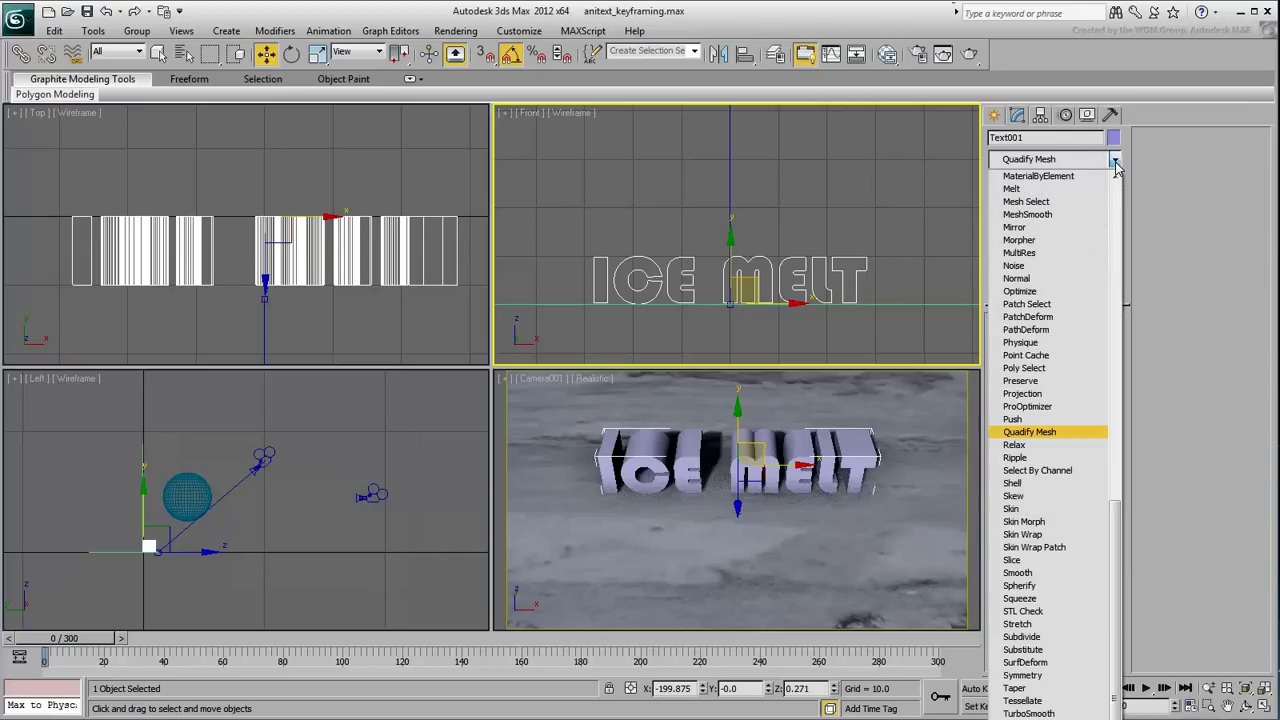
{"action": "left_click", "coordinate": [1052, 432]}
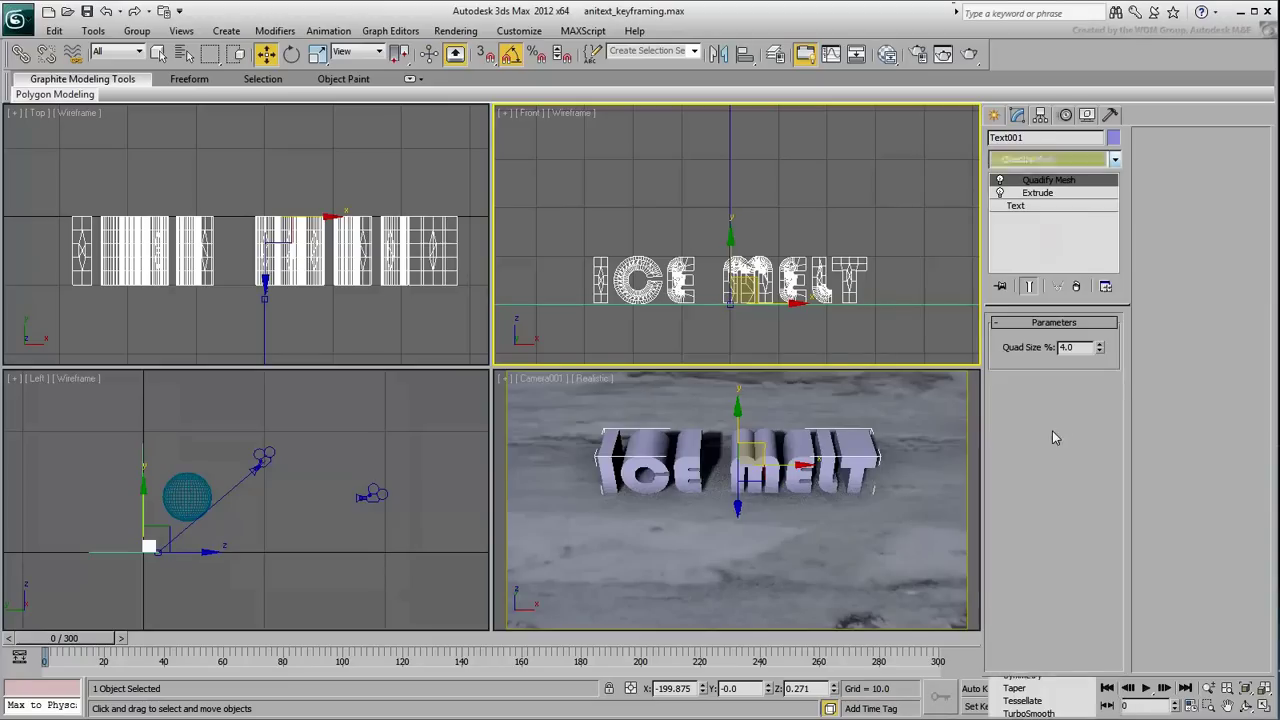
{"action": "double_click", "coordinate": [1078, 348]}
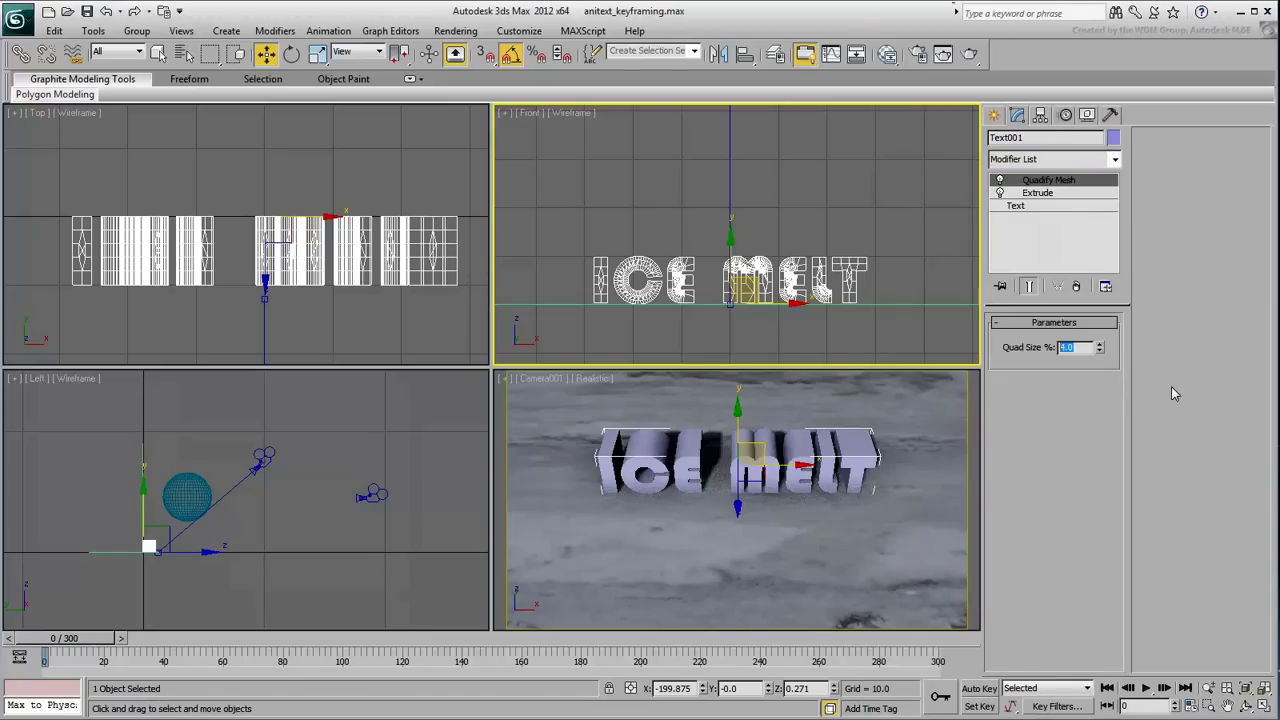
{"action": "type", "text": "3"}
{"action": "key", "text": "Return"}
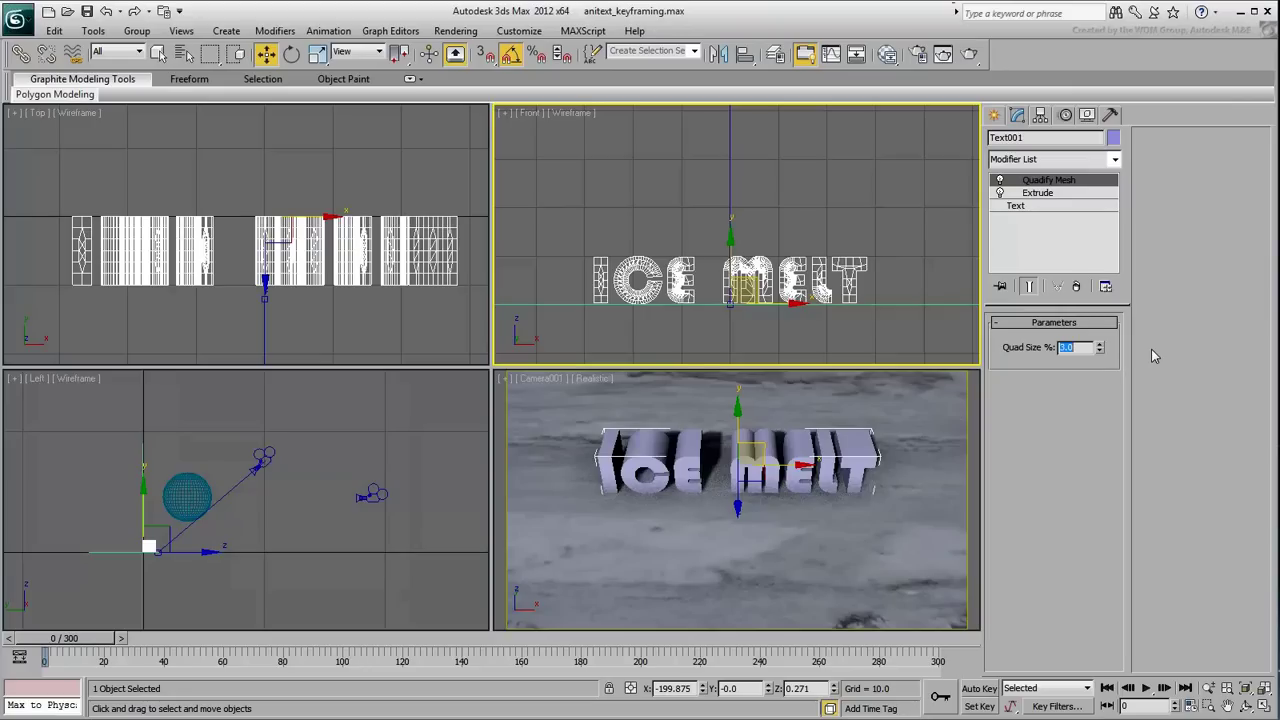
{"action": "left_click", "coordinate": [1115, 159]}
Add a Melt modifier along the Y axis, testing the melt amount and returning it
{"action": "scroll", "coordinate": [1056, 300], "scroll_direction": "down", "scroll_amount": 5}
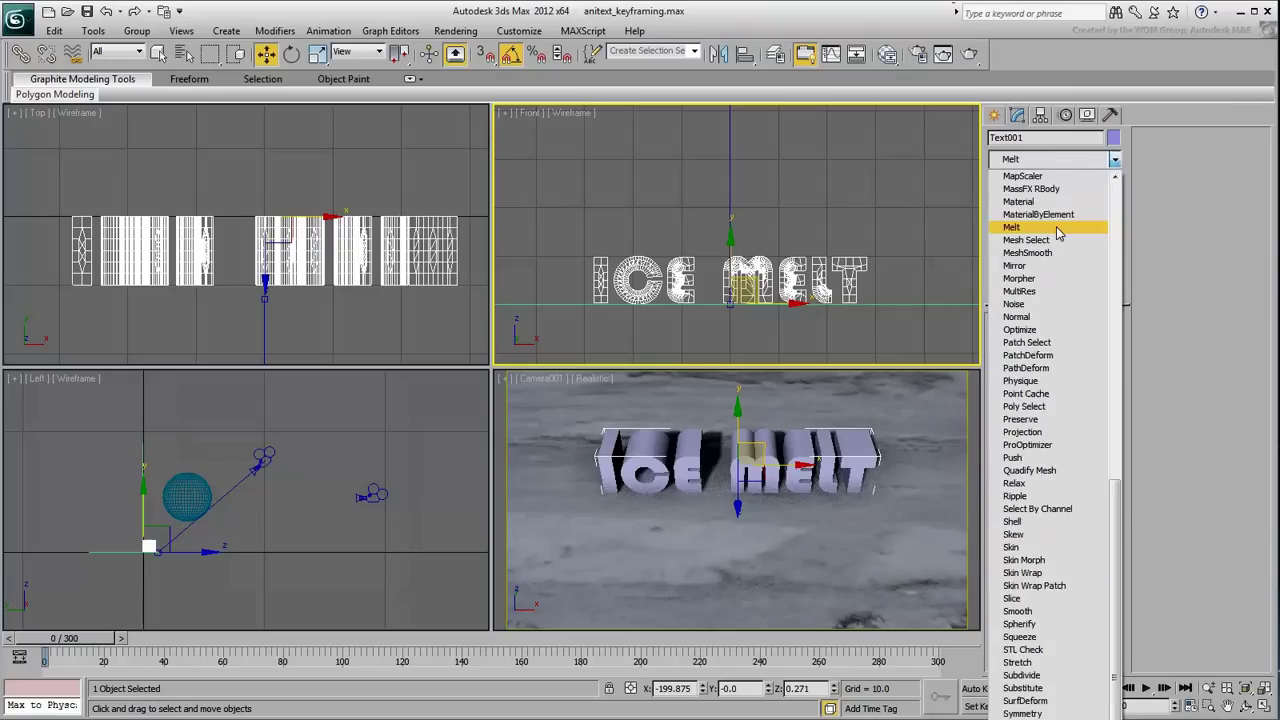
{"action": "left_click", "coordinate": [1056, 226]}
{"action": "left_click_drag", "start_coordinate": [1094, 354], "coordinate": [1096, 327]}
{"action": "left_click", "coordinate": [1047, 551]}
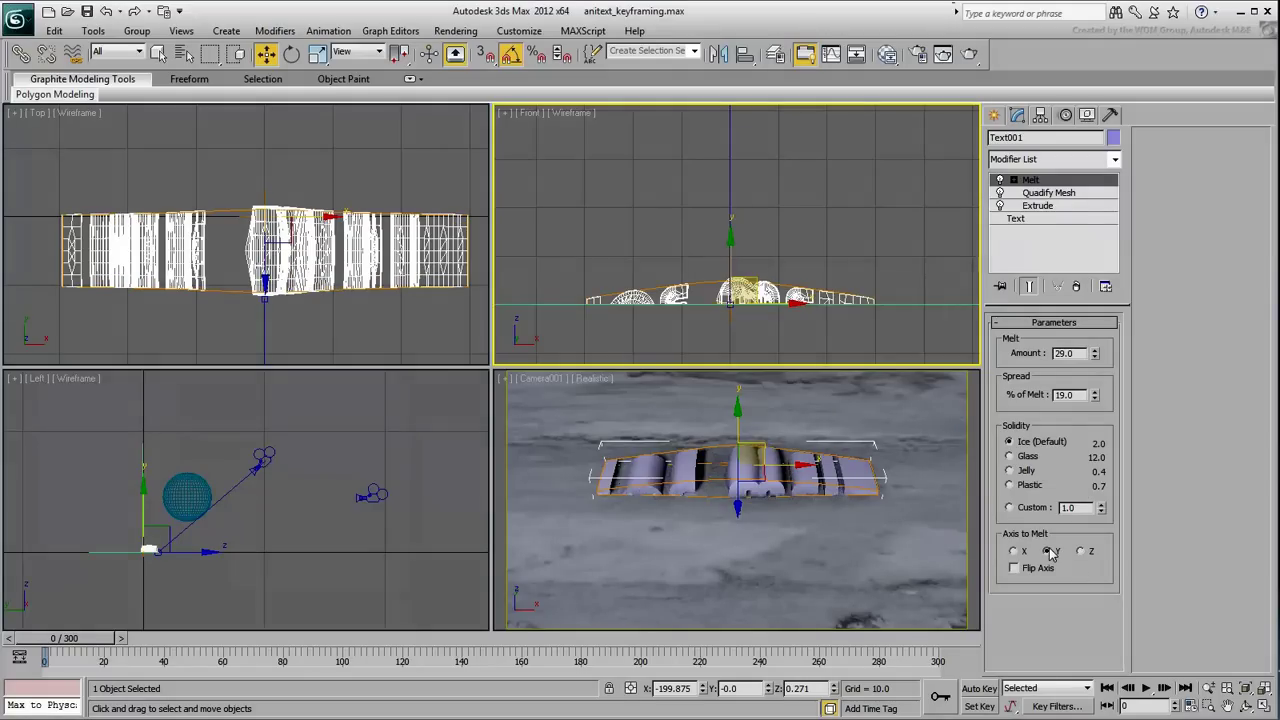
{"action": "mouse_move", "coordinate": [1094, 354]}
{"action": "left_mouse_down"}
{"action": "mouse_move", "coordinate": [1096, 396]}
{"action": "mouse_move", "coordinate": [1097, 340]}
{"action": "left_mouse_up"}
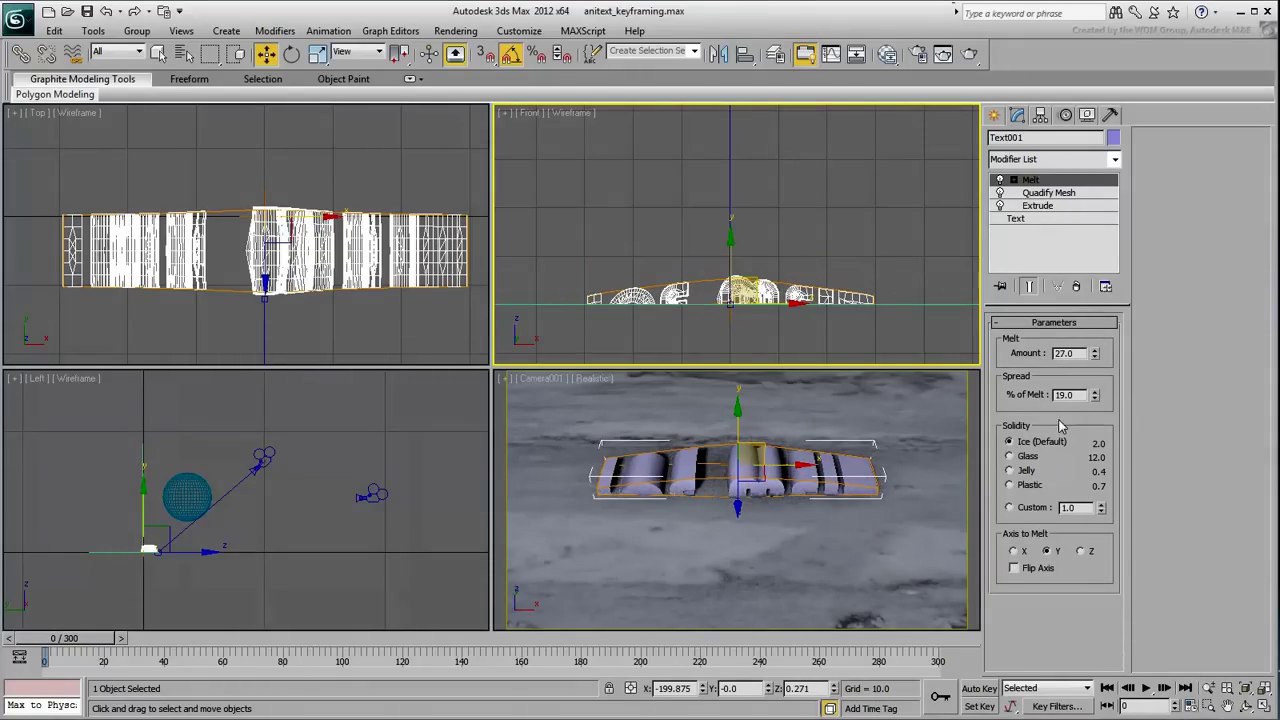
Try Jelly and Plastic solidity, then set a custom solidity of 6.0
{"action": "left_click", "coordinate": [1027, 470]}
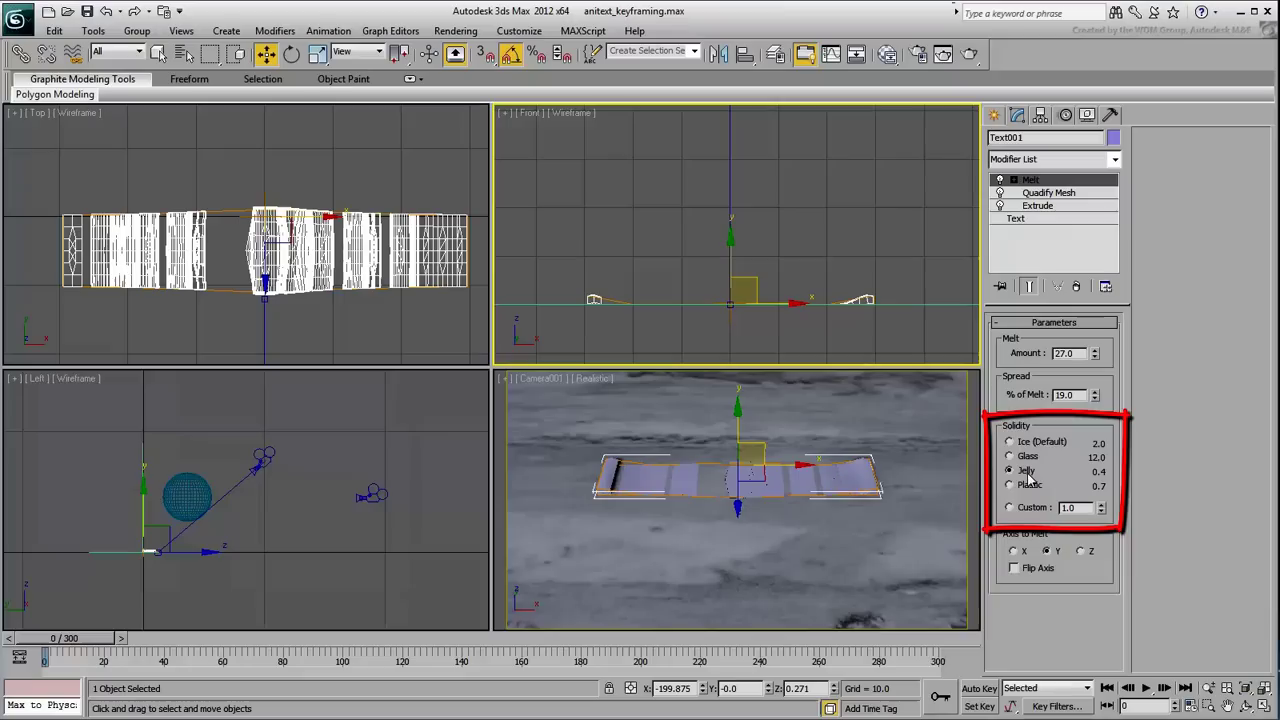
{"action": "left_click", "coordinate": [1029, 486]}
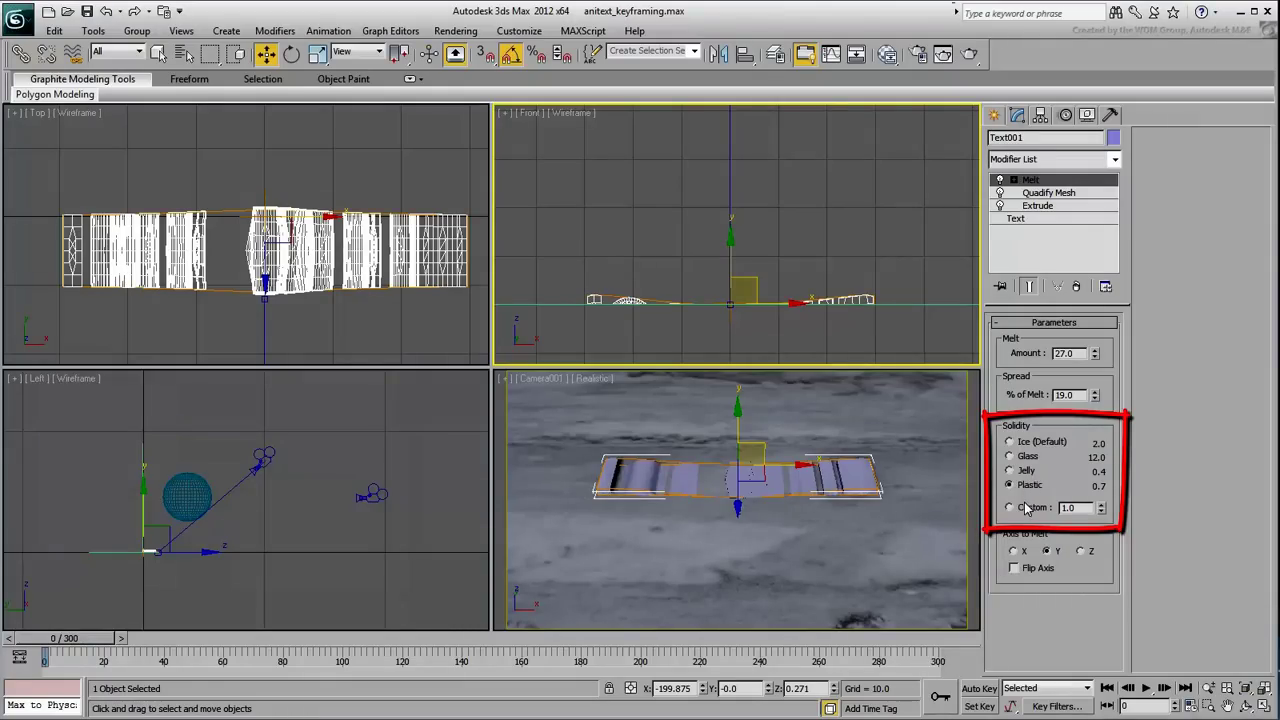
{"action": "left_click", "coordinate": [1025, 509]}
{"action": "left_click_drag", "start_coordinate": [1081, 510], "coordinate": [1052, 502]}
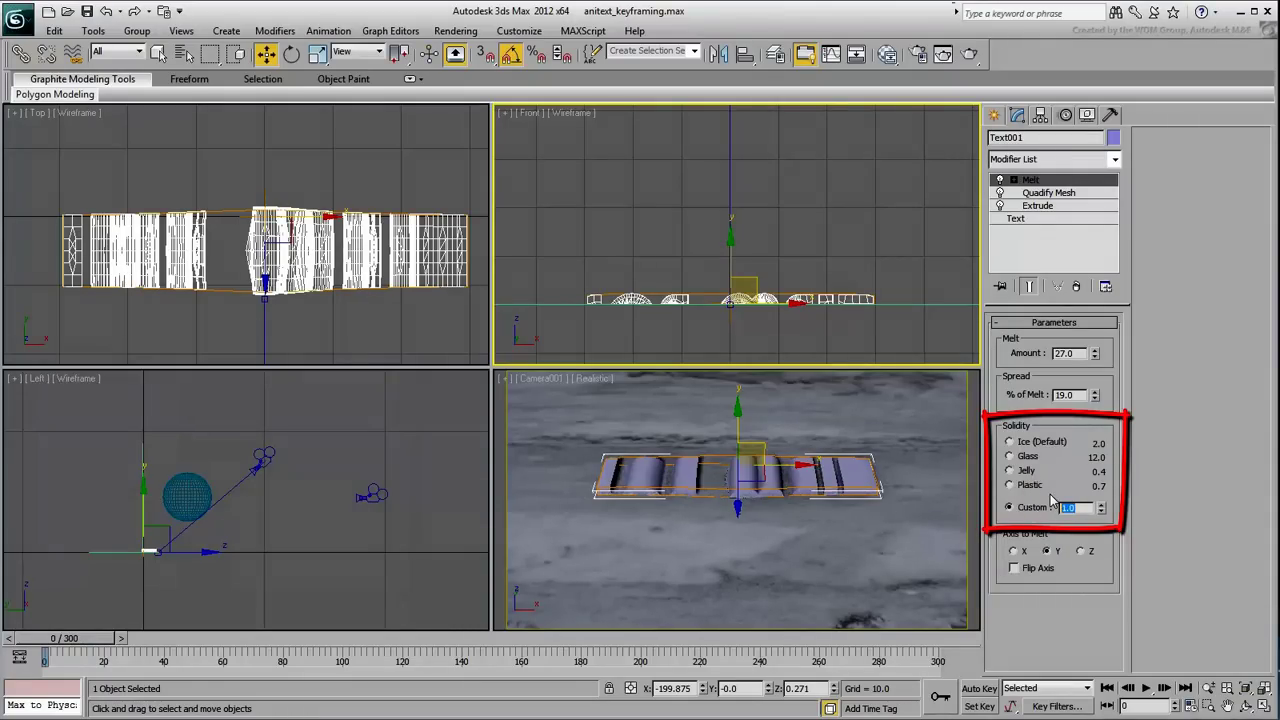
{"action": "type", "text": "5"}
{"action": "key", "text": "Return"}
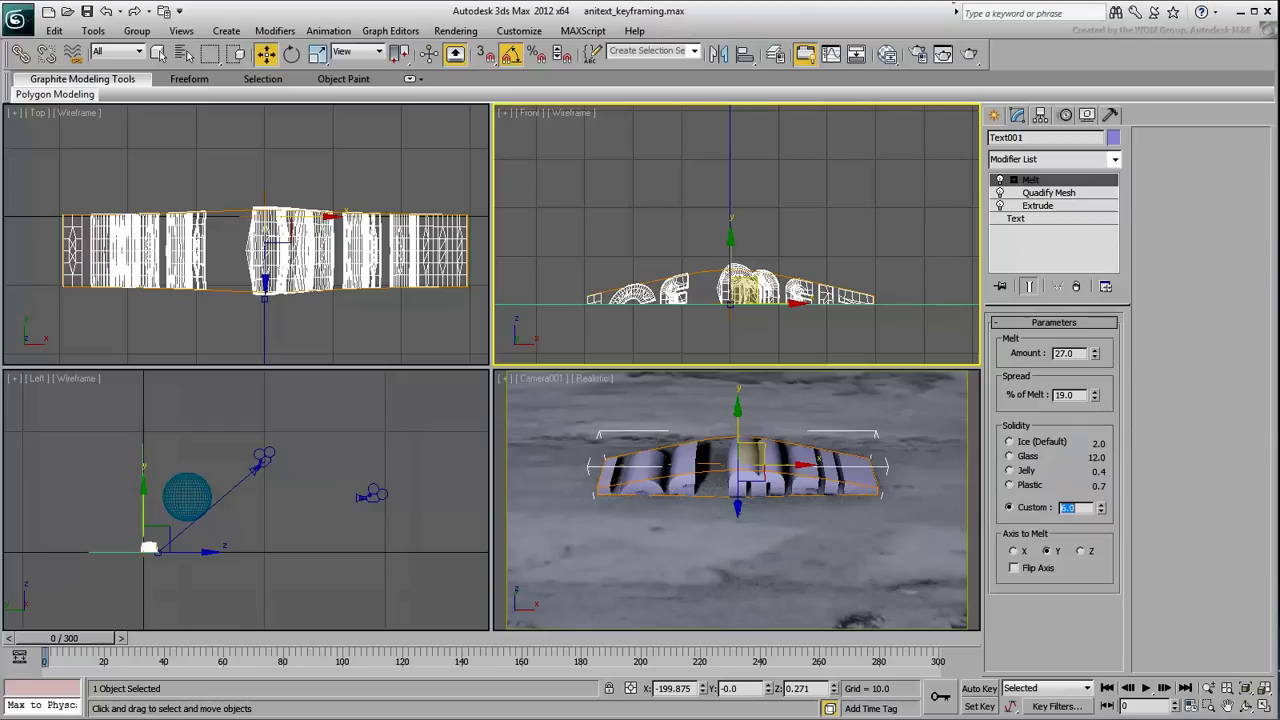
Preview the melt up to about 185, then reset the melt amount to 0
{"action": "right_click", "coordinate": [1094, 354]}
{"action": "left_click_drag", "start_coordinate": [1095, 354], "coordinate": [1095, 285]}
{"action": "scroll", "coordinate": [727, 323], "scroll_direction": "up", "scroll_amount": 2}
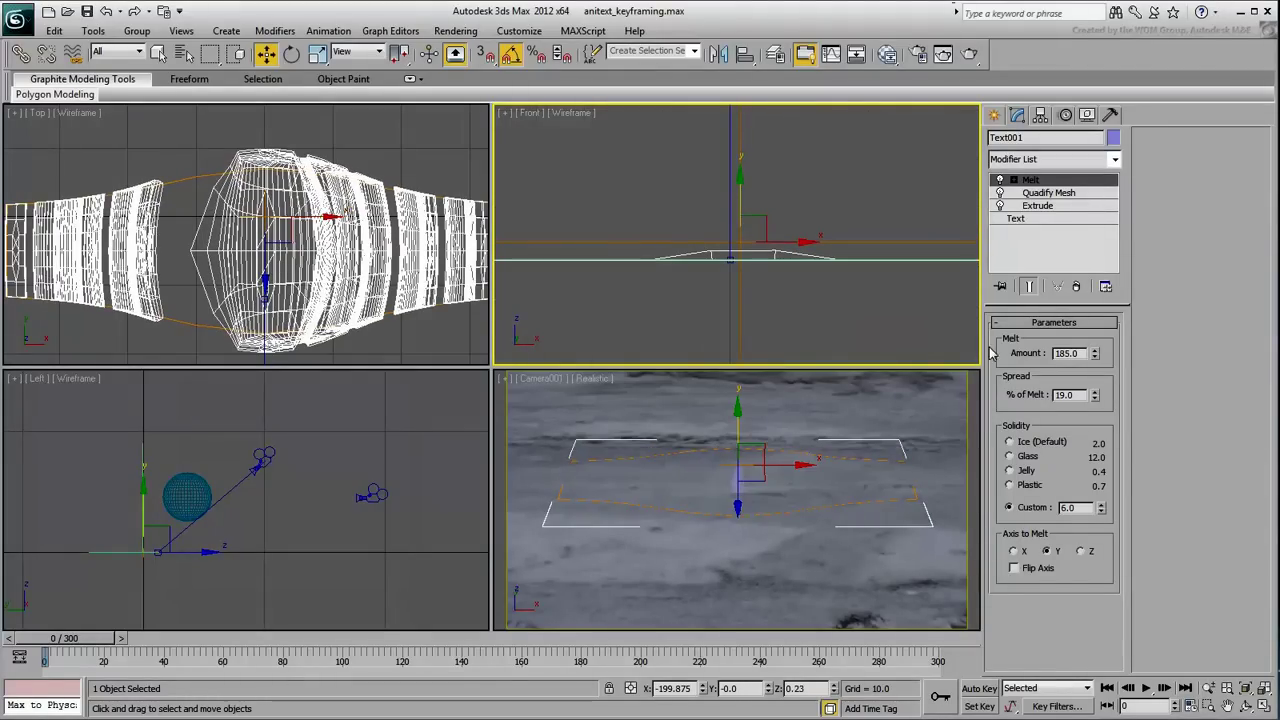
{"action": "left_click_drag", "start_coordinate": [1095, 354], "coordinate": [1116, 508]}
{"action": "scroll", "coordinate": [814, 348], "scroll_direction": "up", "scroll_amount": 3}
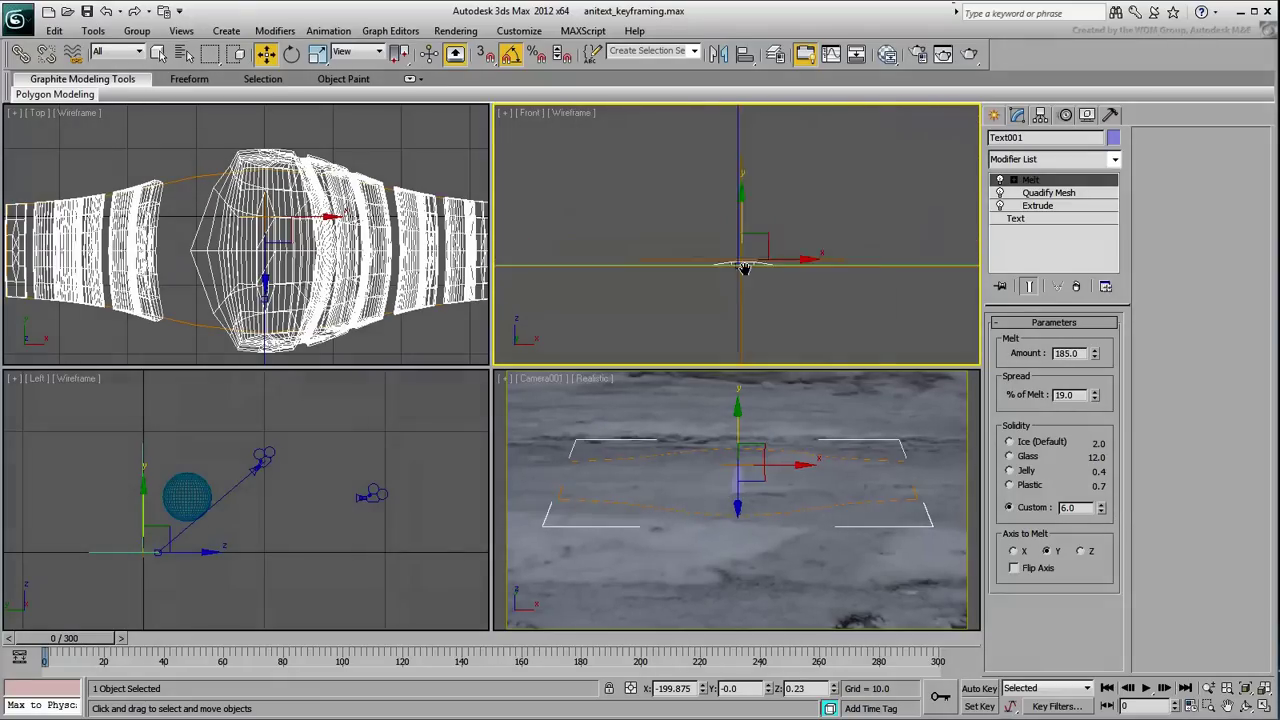
{"action": "right_click", "coordinate": [1095, 355]}
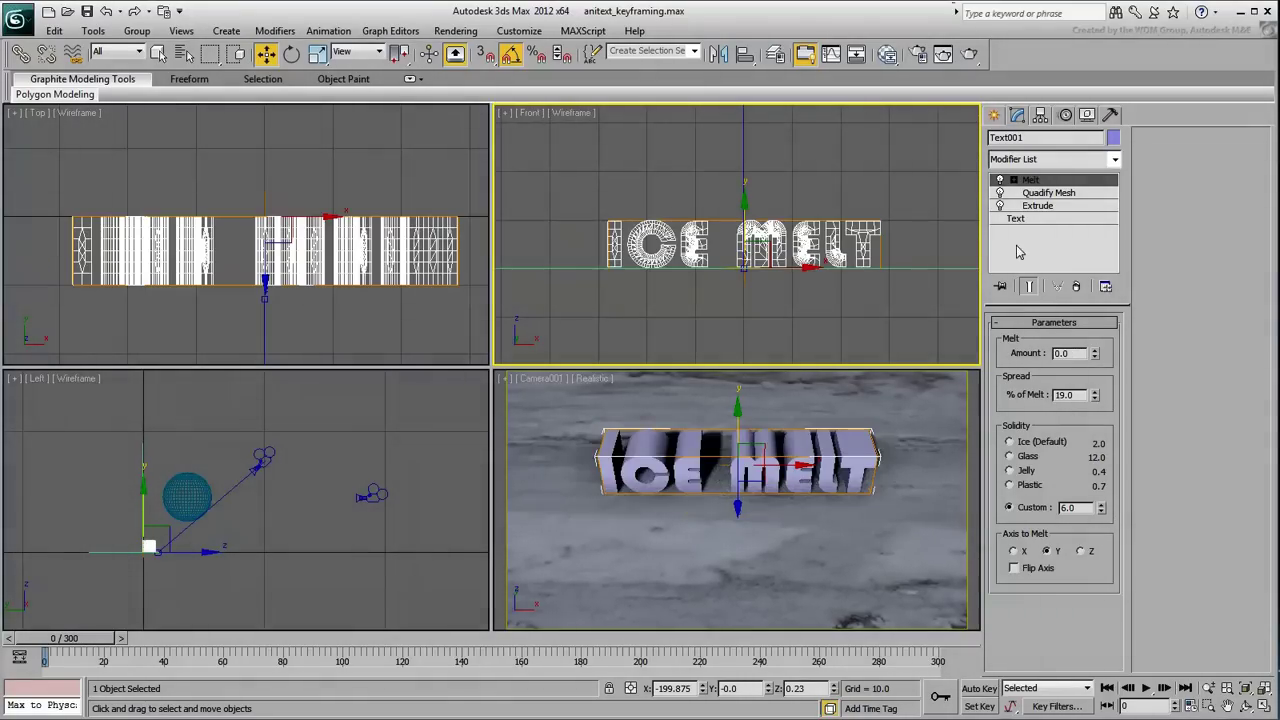
Open and close the Slate Material Editor, then drop down the Modifier List
{"action": "left_click", "coordinate": [886, 56]}
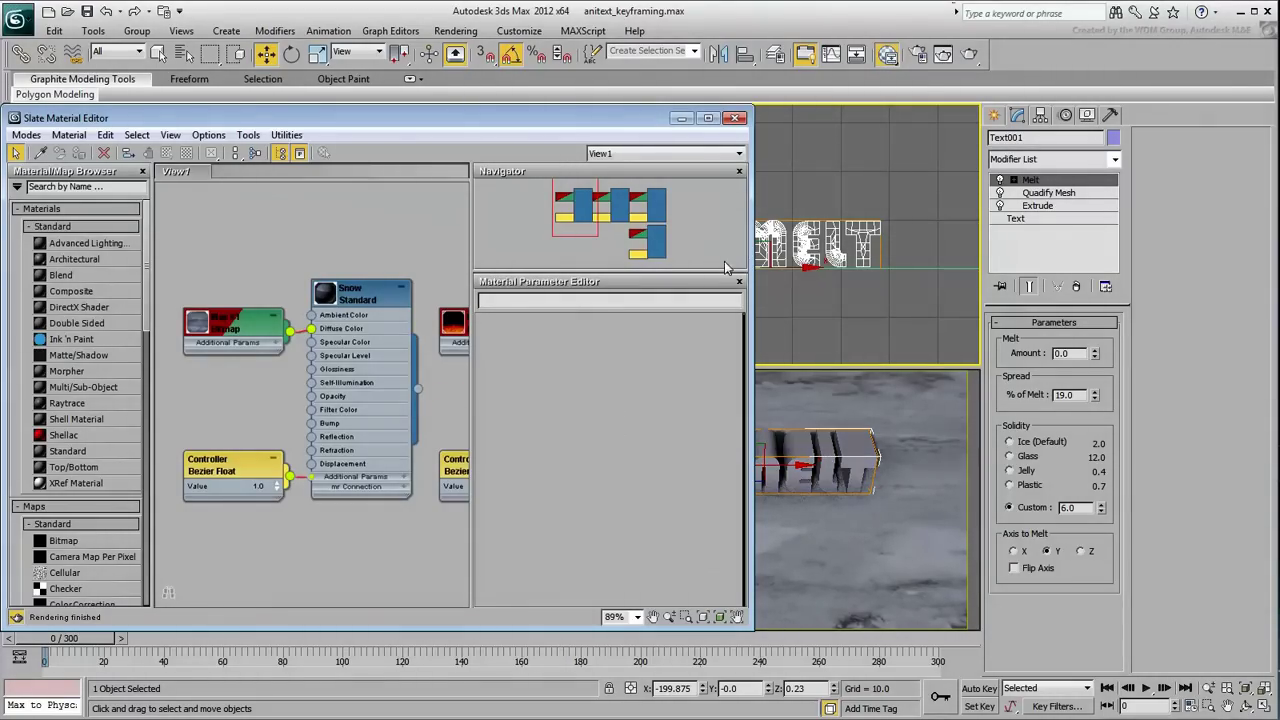
{"action": "left_click", "coordinate": [729, 119]}
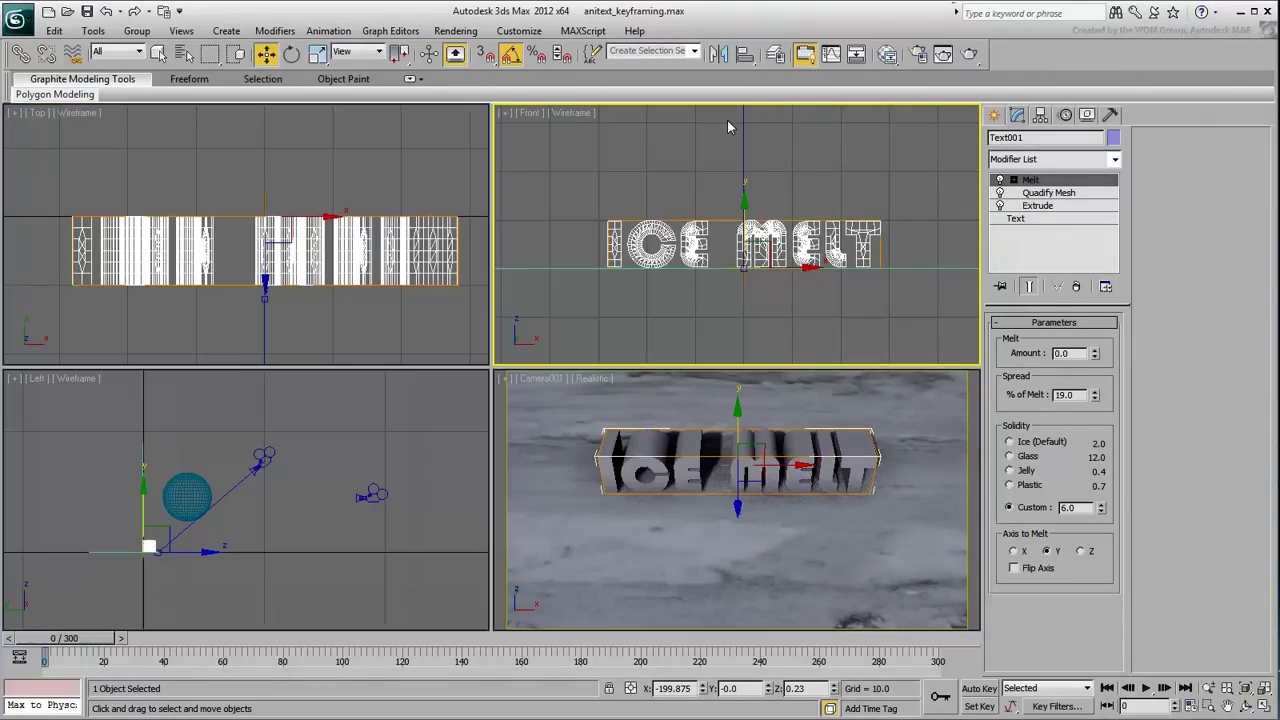
{"action": "left_click", "coordinate": [1074, 162]}
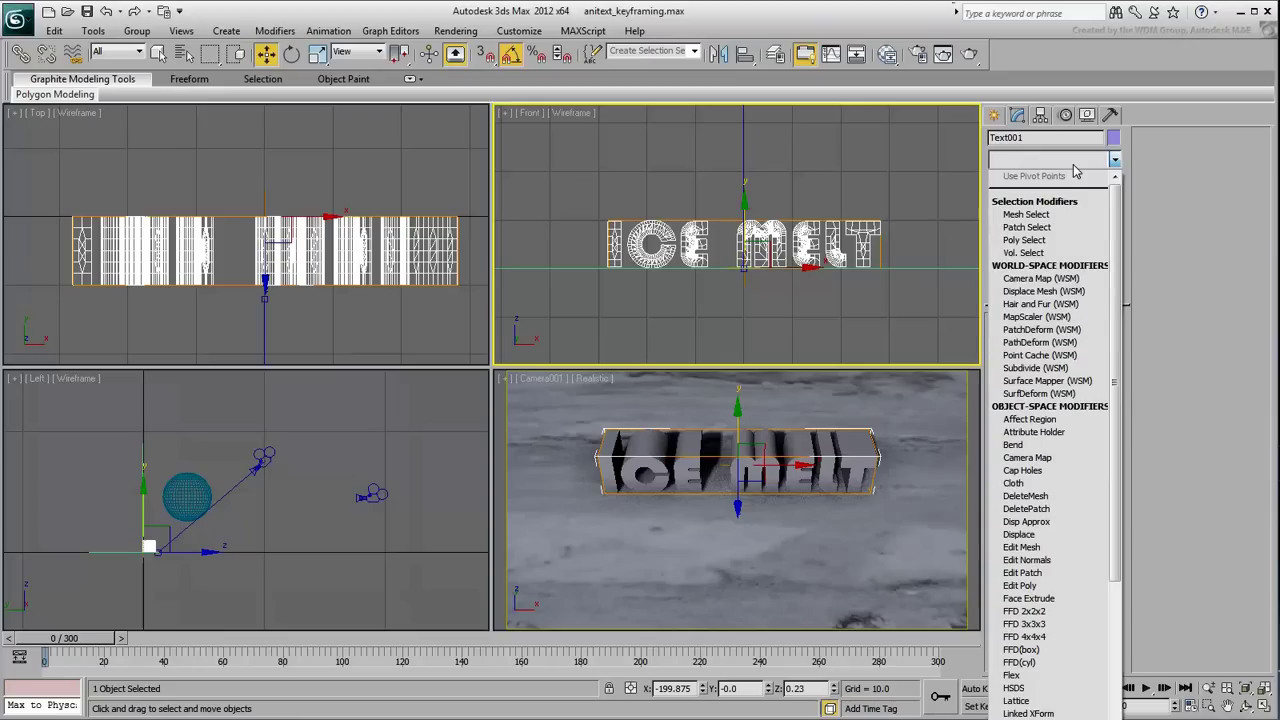
Add a Box UVW Map with length, width and height of 50
{"action": "key", "text": "u"}
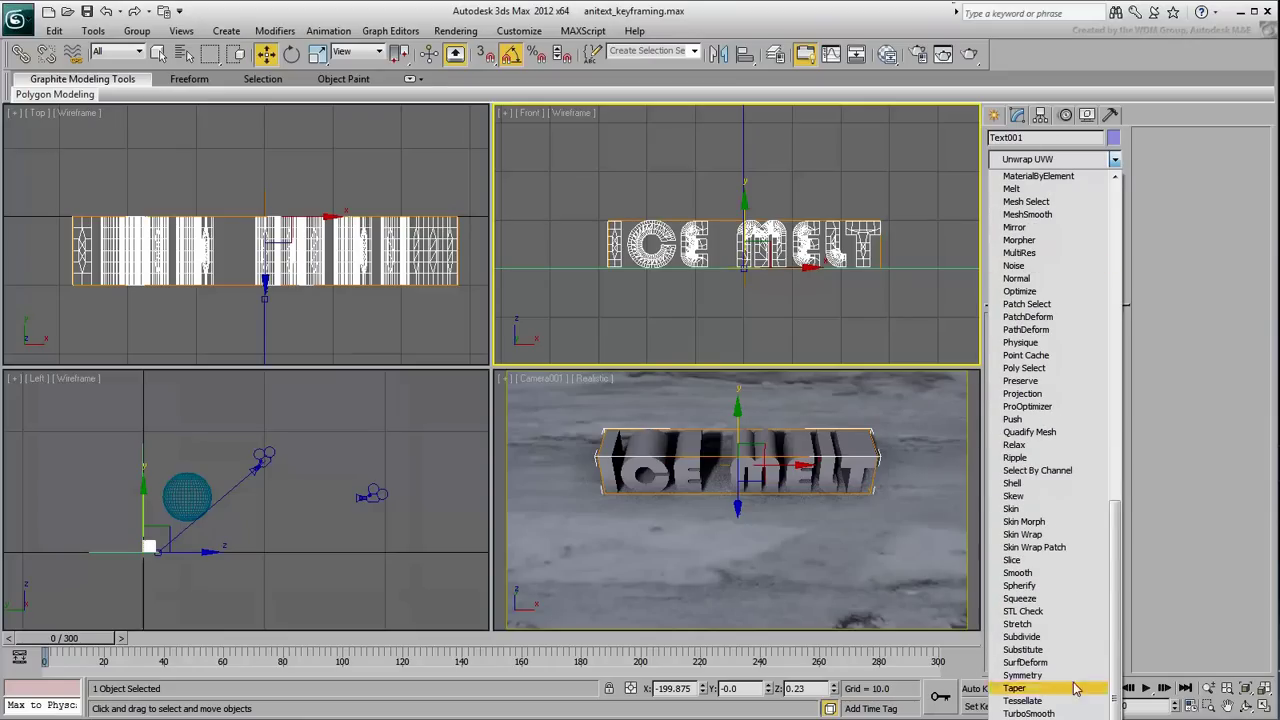
{"action": "key", "text": "u"}
{"action": "key", "text": "Return"}
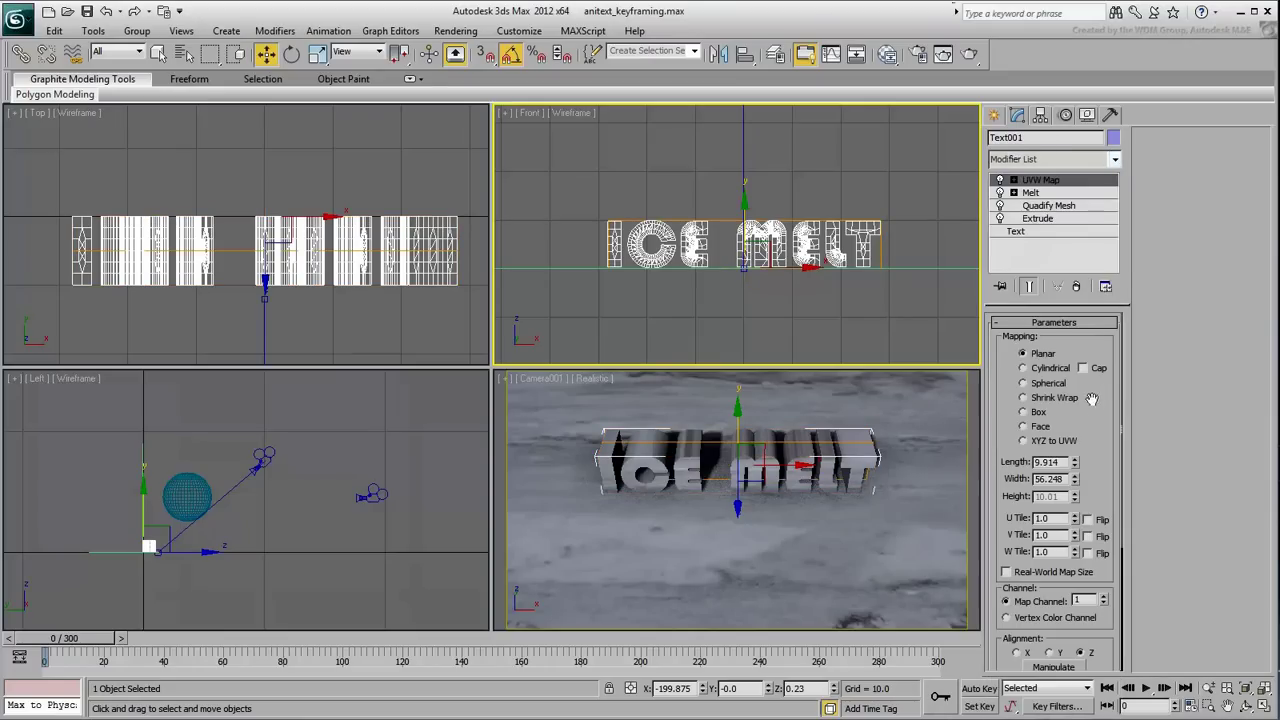
{"action": "left_click", "coordinate": [1040, 412]}
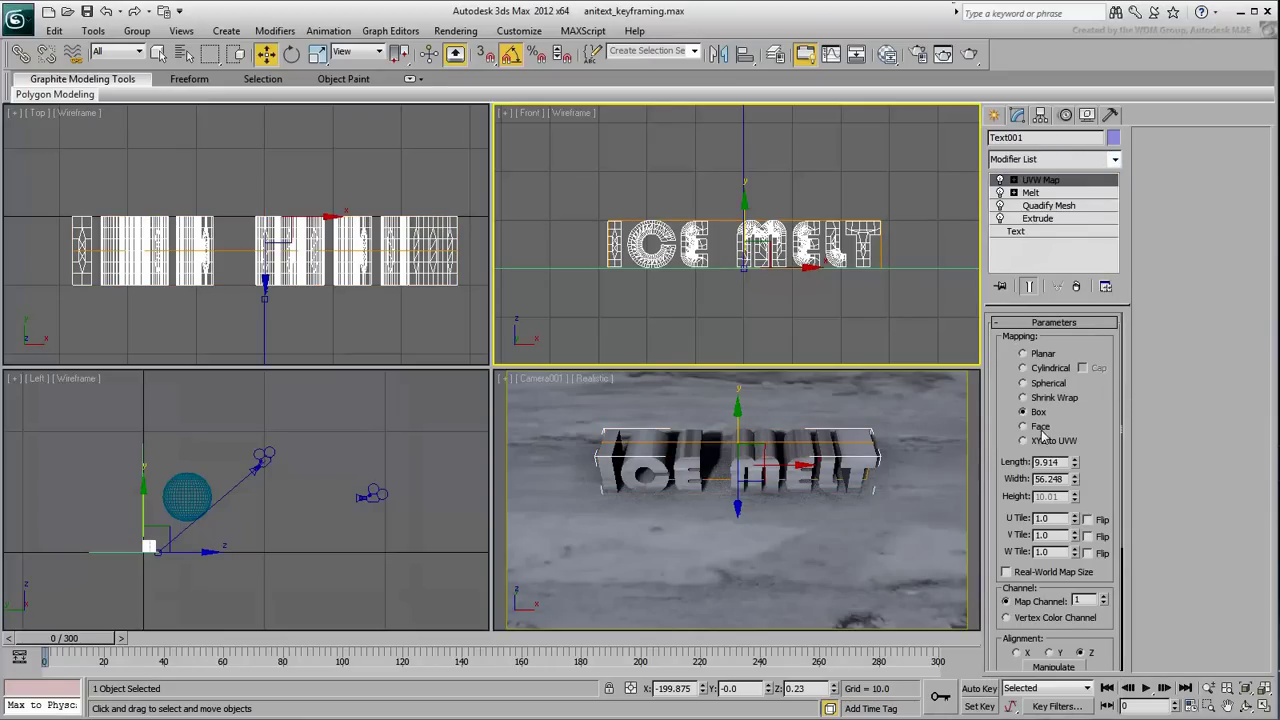
{"action": "left_click_drag", "start_coordinate": [1070, 463], "coordinate": [1030, 463]}
{"action": "type", "text": "50"}
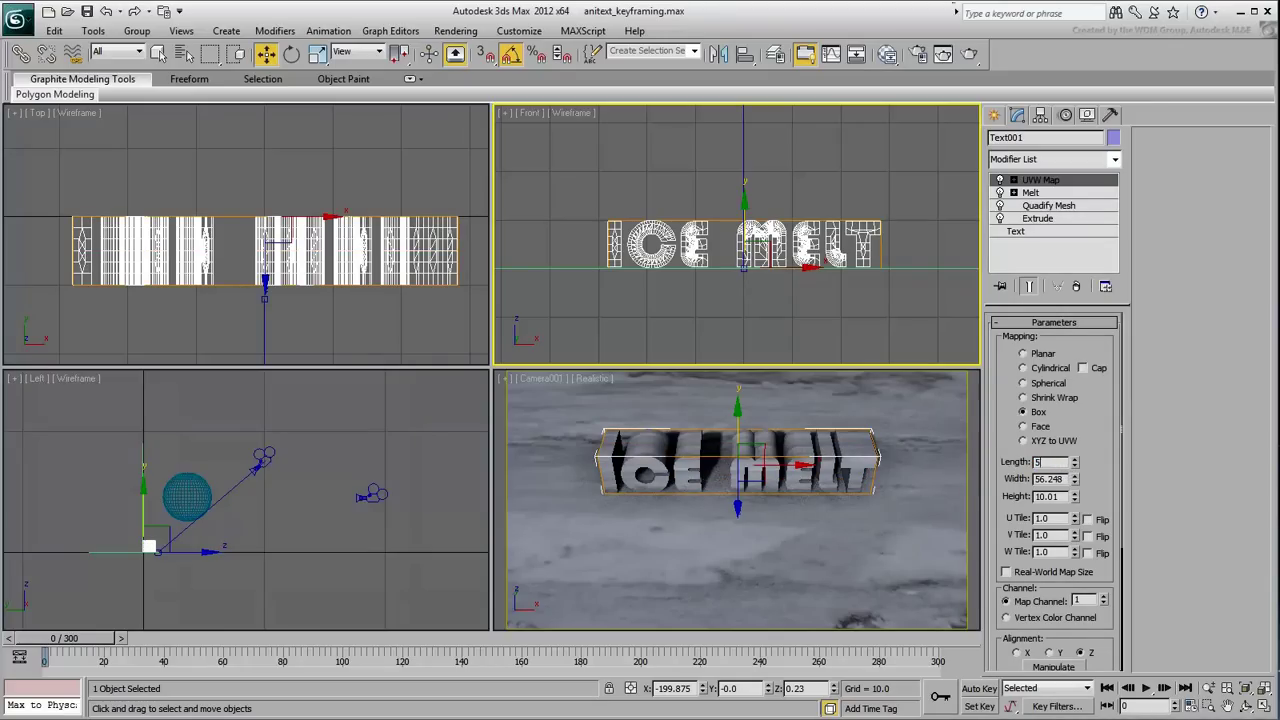
{"action": "key", "text": "Tab"}
{"action": "type", "text": "50"}
{"action": "key", "text": "Tab"}
{"action": "type", "text": "50"}
{"action": "key", "text": "Return"}
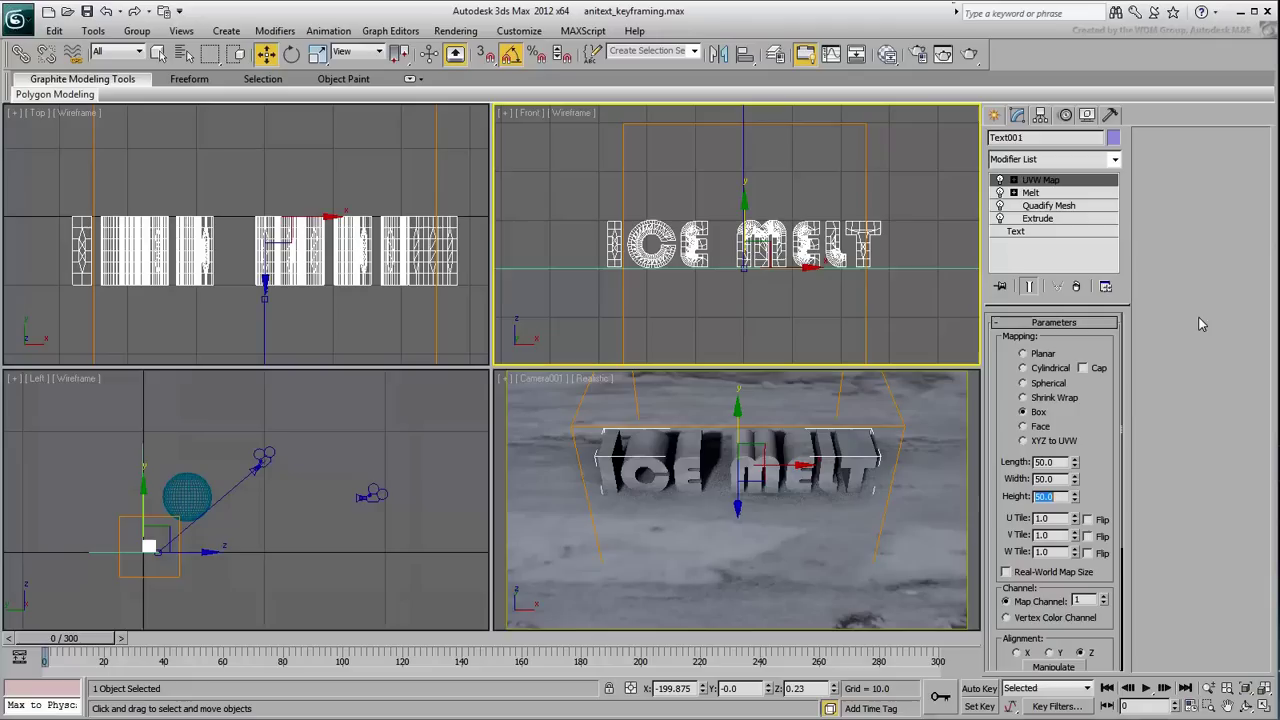
Move UVW Map below Melt and raise the melt amount to test the mapping
{"action": "left_click_drag", "start_coordinate": [1043, 185], "coordinate": [1048, 208]}
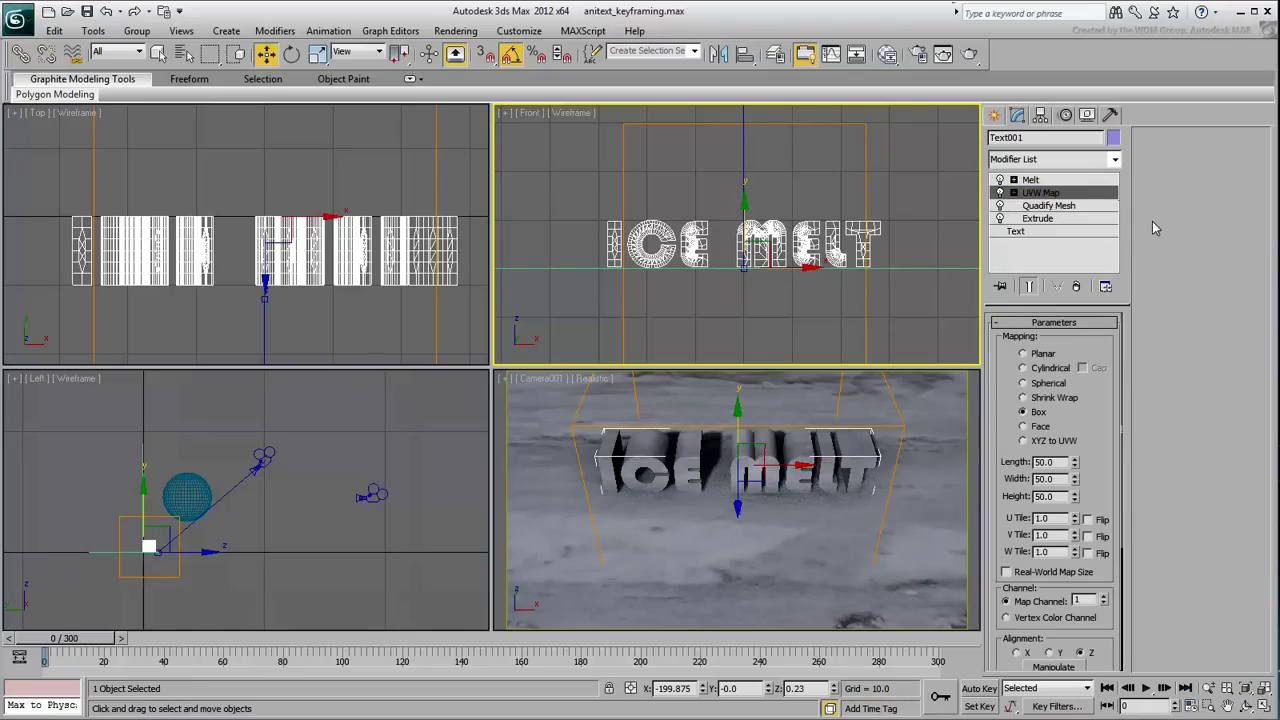
{"action": "left_click", "coordinate": [1050, 180]}
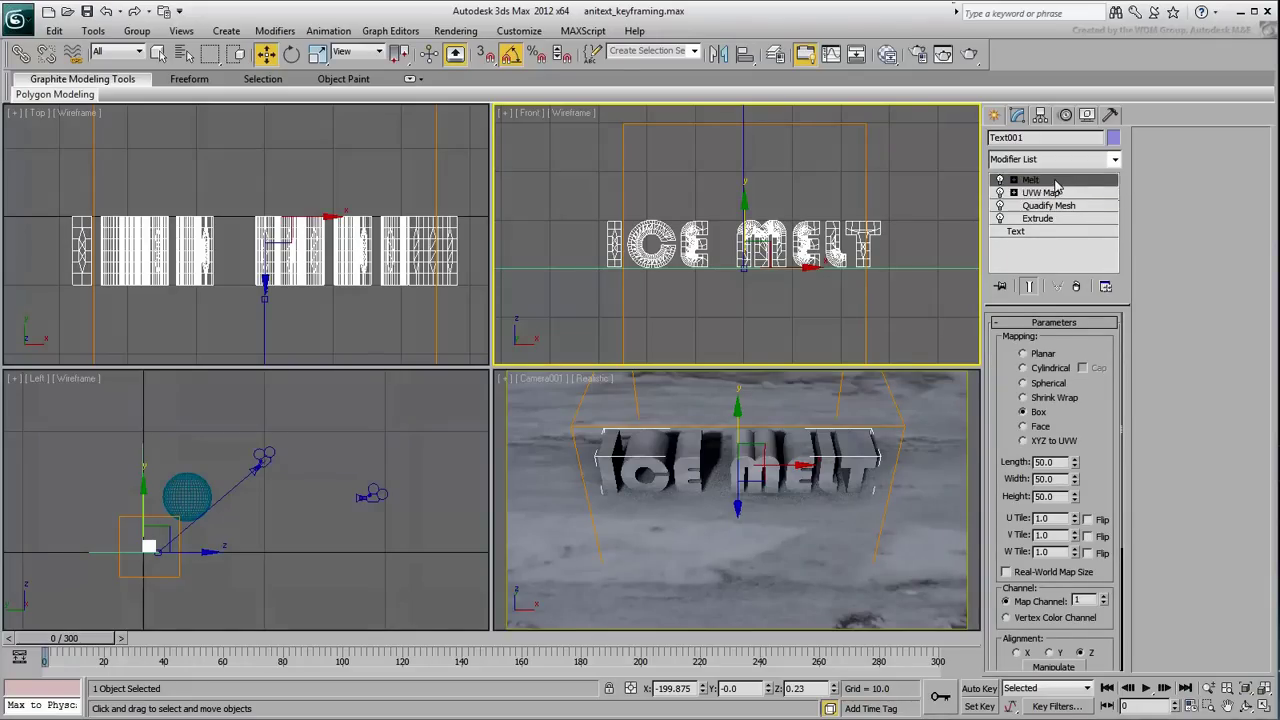
{"action": "left_click_drag", "start_coordinate": [1095, 353], "coordinate": [1098, 285]}
Auto Key a melt amount of 188 at frame 260, starting from 0 at frame 0
{"action": "right_click", "coordinate": [1094, 354]}
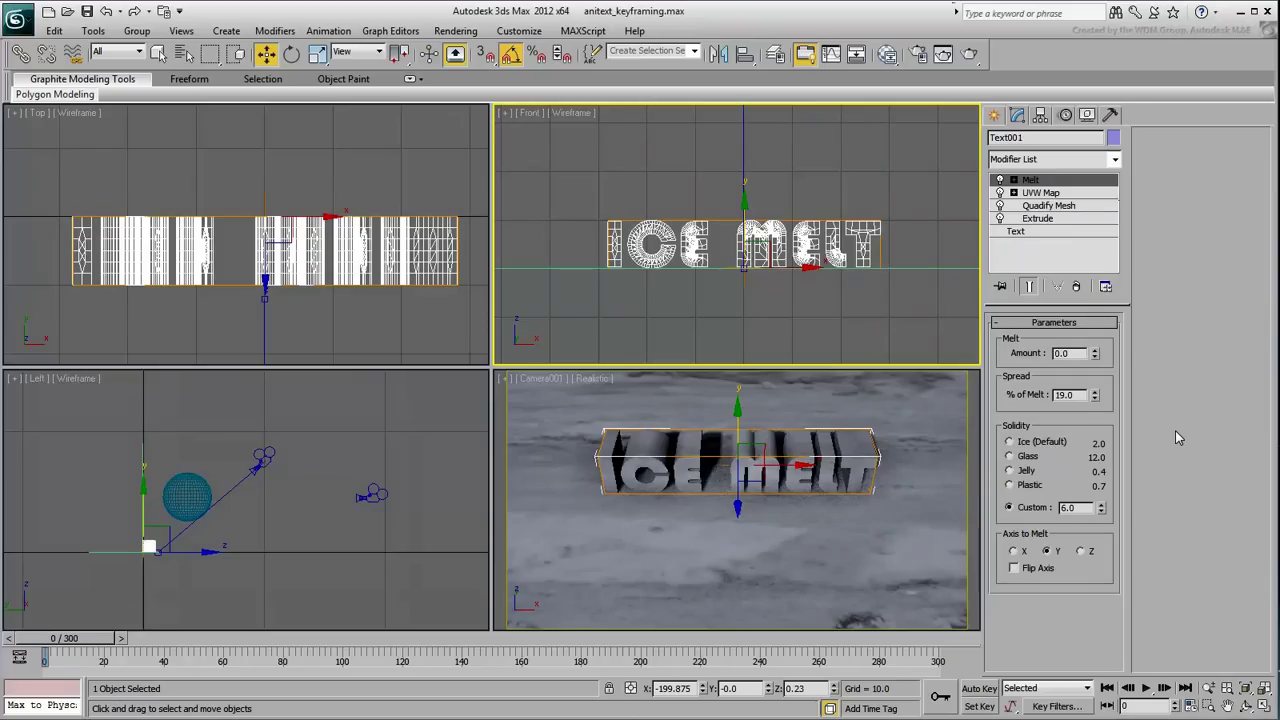
{"action": "left_click_drag", "start_coordinate": [824, 642], "coordinate": [810, 647]}
{"action": "left_click", "coordinate": [980, 689]}
{"action": "left_click_drag", "start_coordinate": [1095, 355], "coordinate": [1079, 200]}
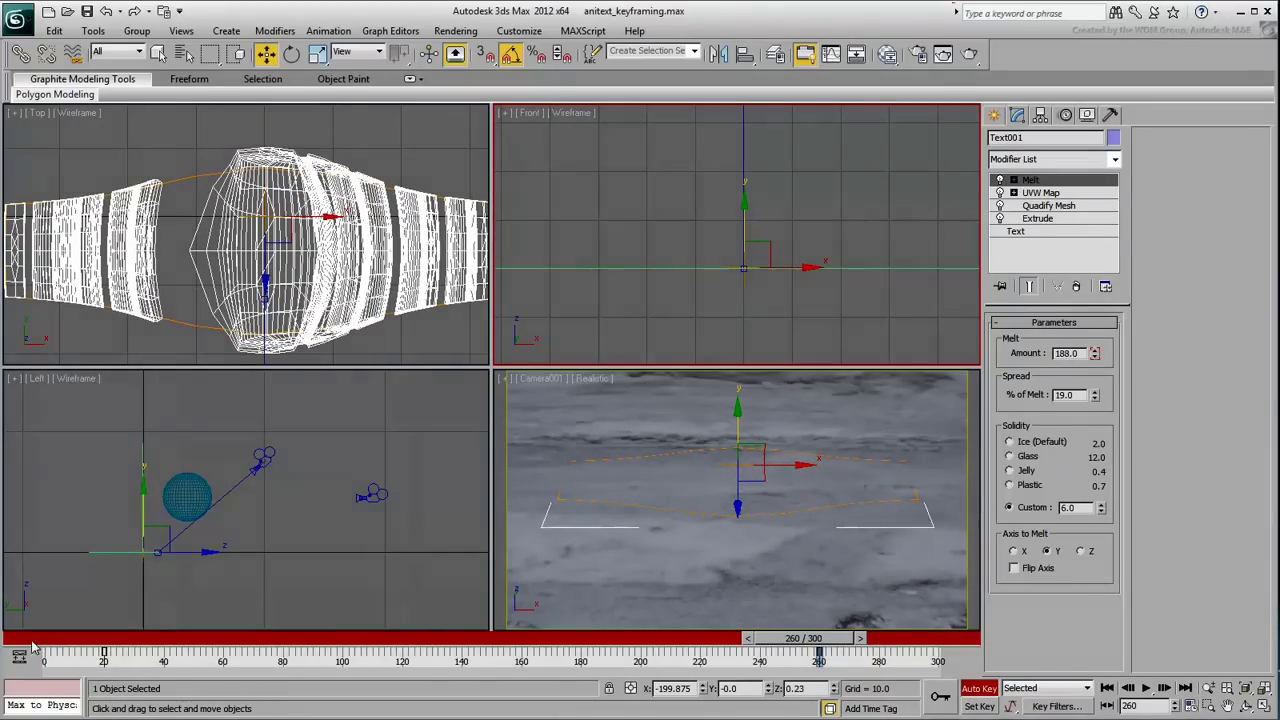
{"action": "key", "text": "Home"}
{"action": "left_click", "coordinate": [982, 689]}
Play back the melt animation in the camera view, then rewind to frame 0
{"action": "left_click", "coordinate": [940, 511]}
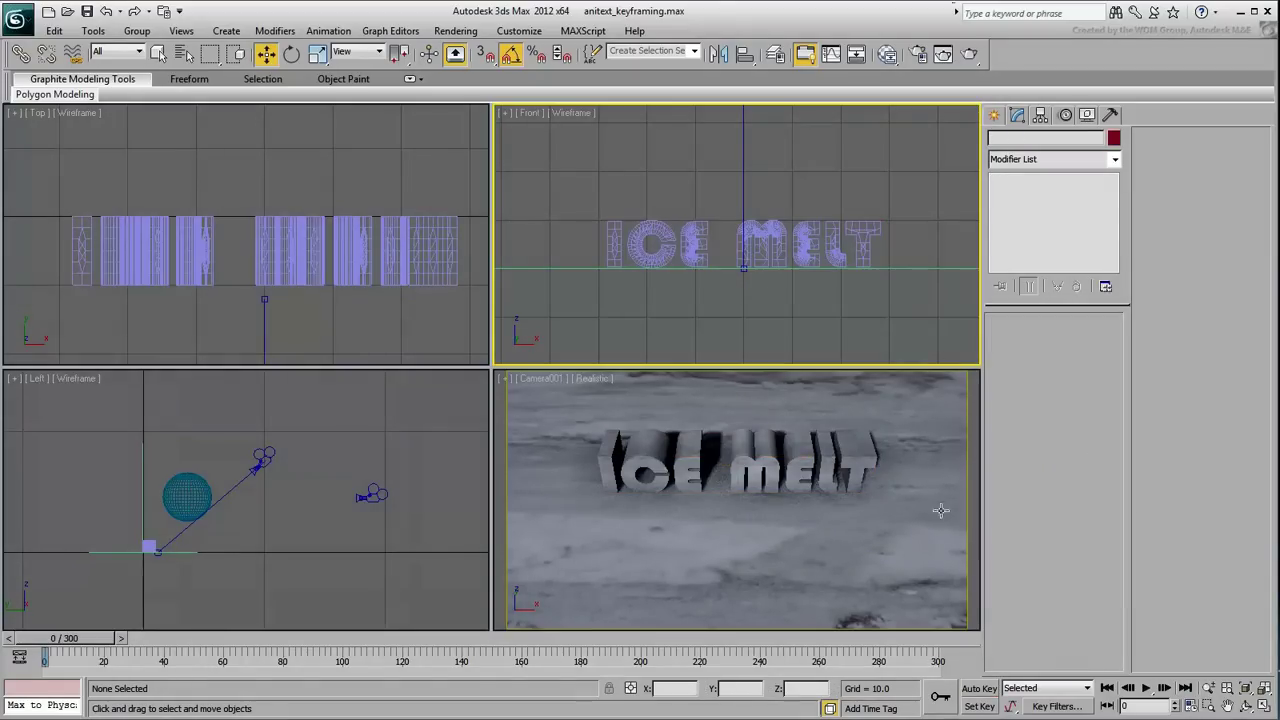
{"action": "left_click", "coordinate": [1146, 688]}
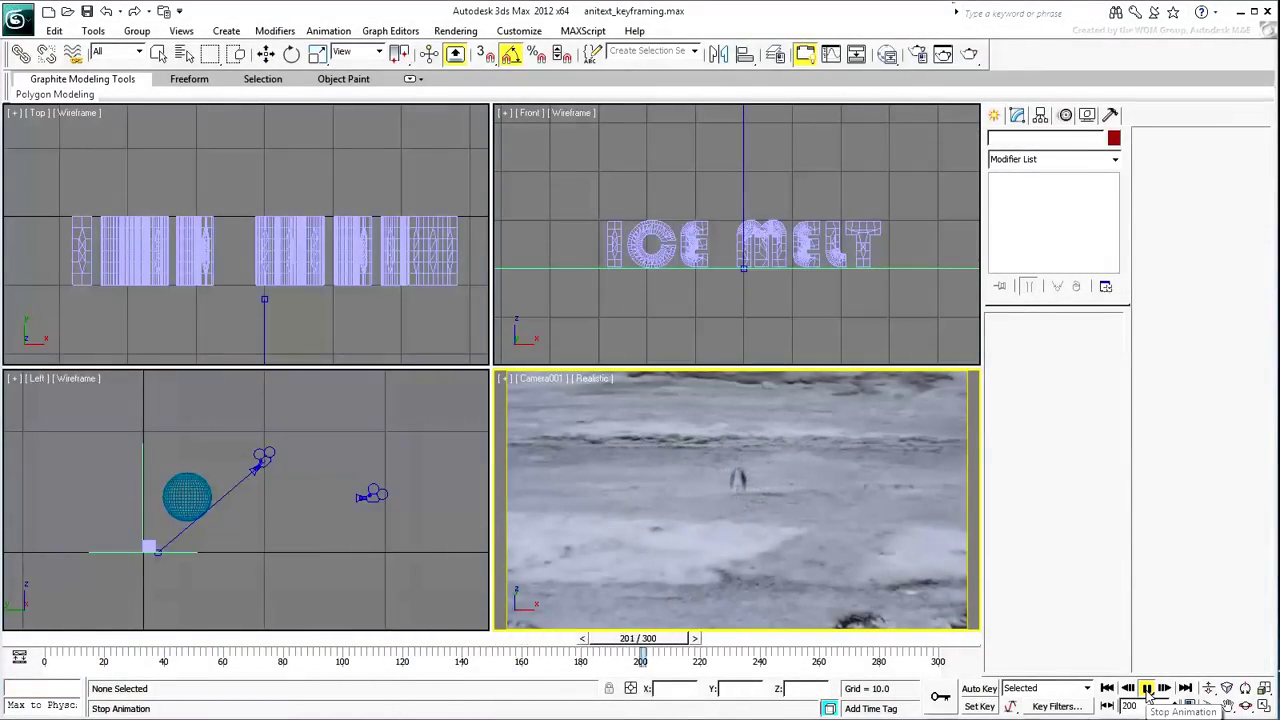
{"action": "left_click", "coordinate": [1148, 690]}
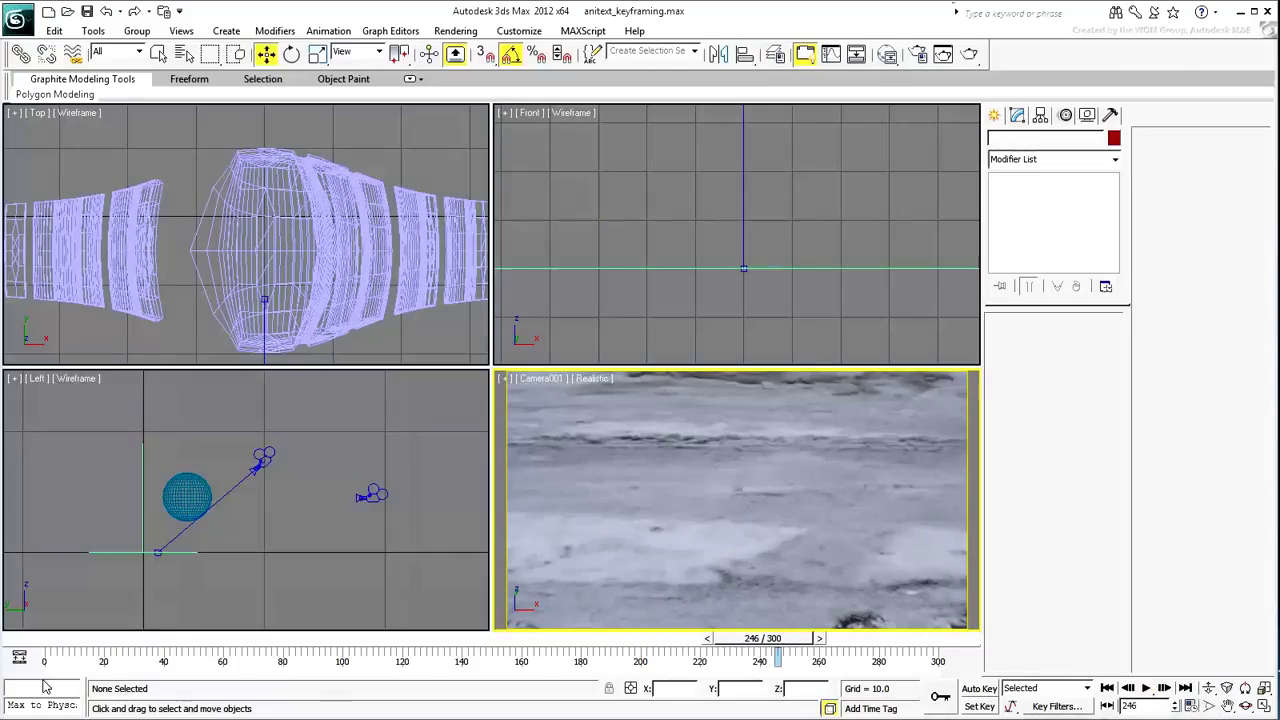
{"action": "left_click", "coordinate": [33, 648]}
Switch the lower-right view to Camera002, pan the Front and Top views, and activate the camera view
{"action": "key", "text": "w"}
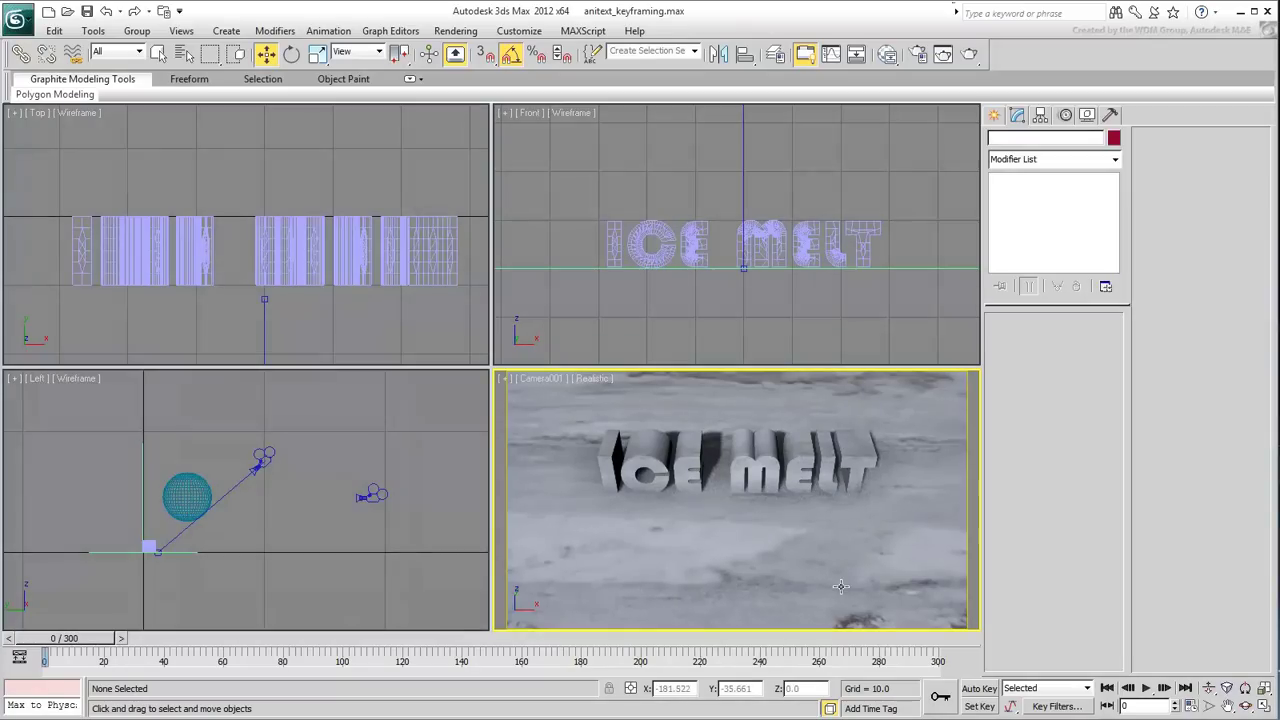
{"action": "key", "text": "c"}
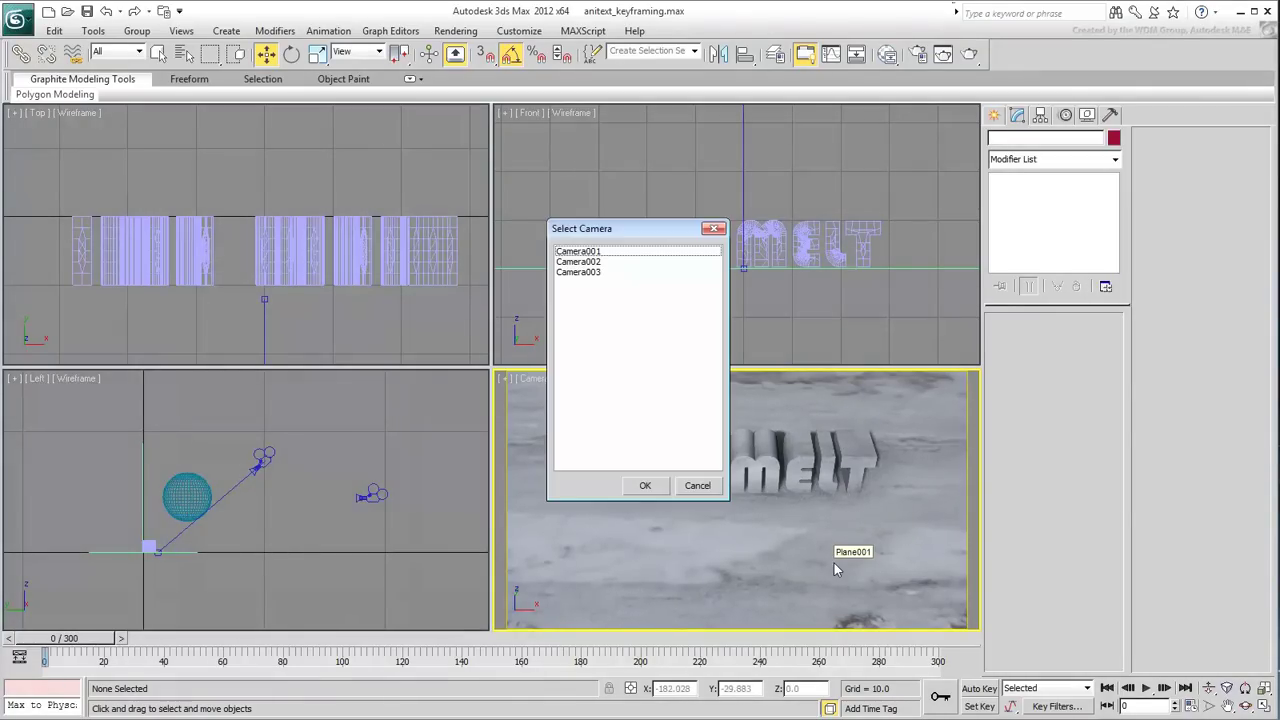
{"action": "double_click", "coordinate": [598, 261]}
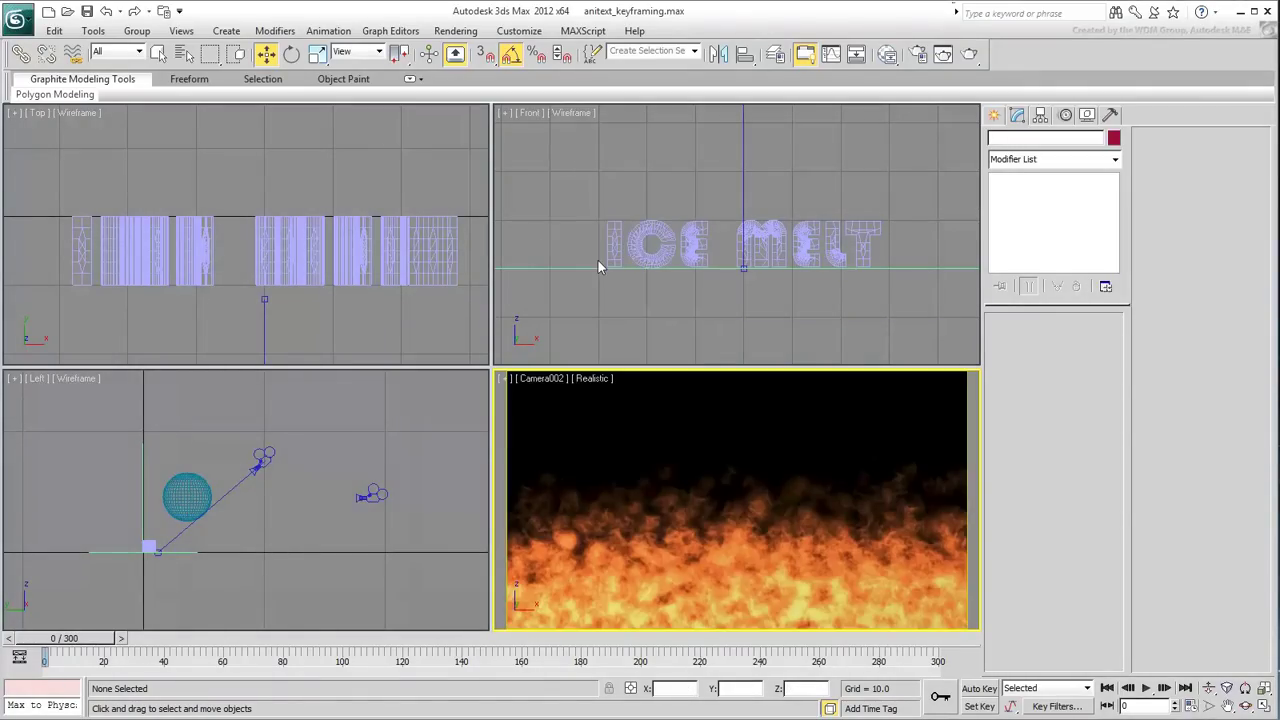
{"action": "scroll", "coordinate": [755, 317], "scroll_direction": "up", "scroll_amount": 10}
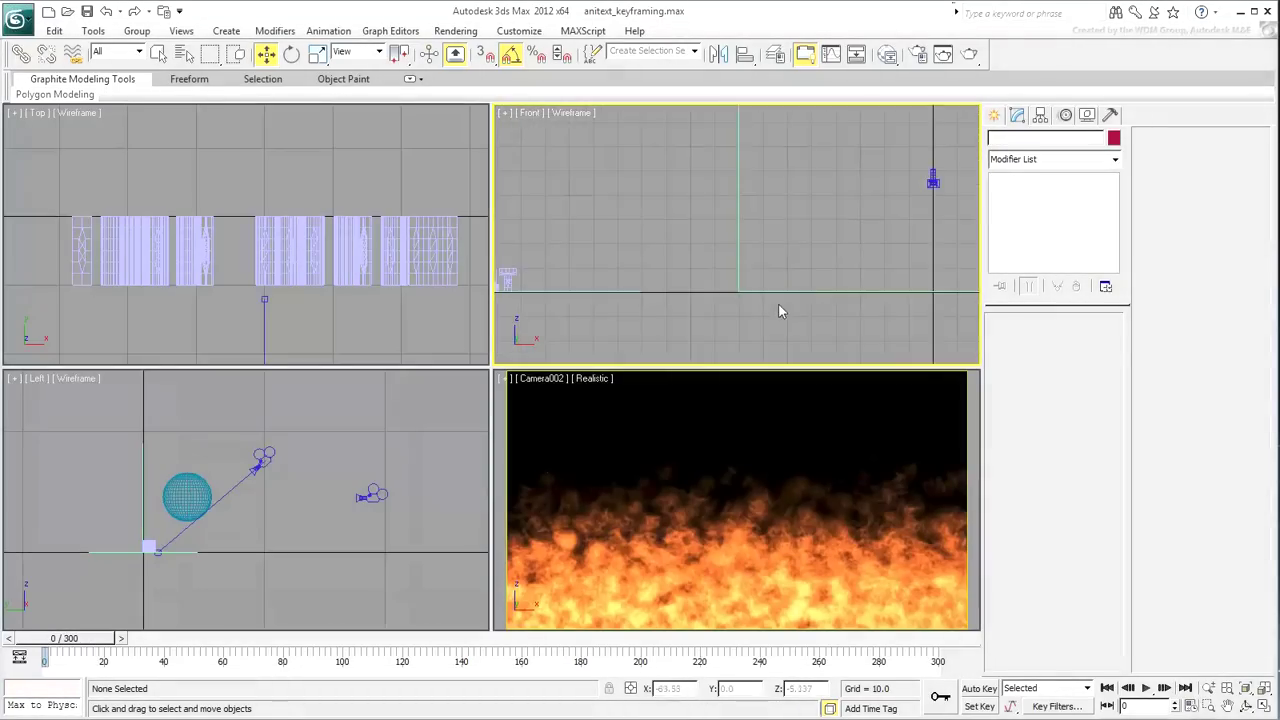
{"action": "scroll", "coordinate": [780, 309], "scroll_direction": "down", "scroll_amount": 5}
{"action": "middle_click_drag", "start_coordinate": [780, 309], "coordinate": [717, 354]}
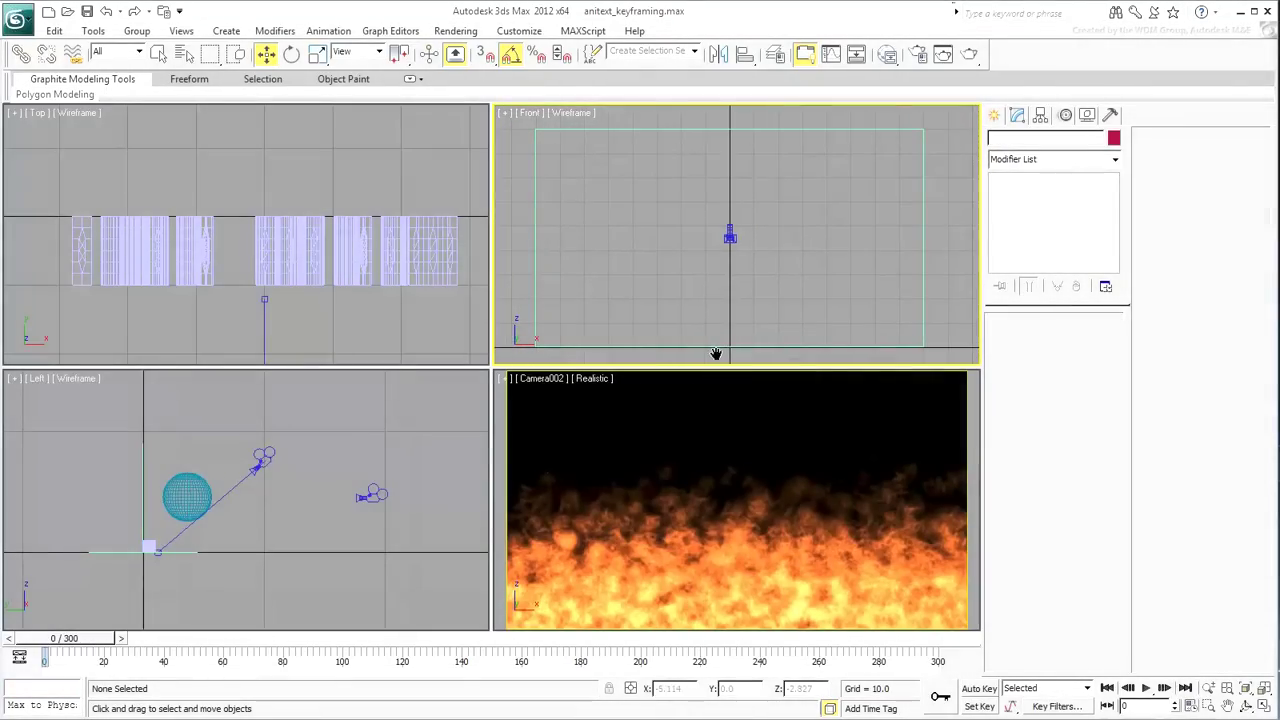
{"action": "scroll", "coordinate": [240, 321], "scroll_direction": "up", "scroll_amount": 5}
{"action": "middle_click_drag", "start_coordinate": [240, 317], "coordinate": [212, 295]}
{"action": "left_click", "coordinate": [880, 395]}
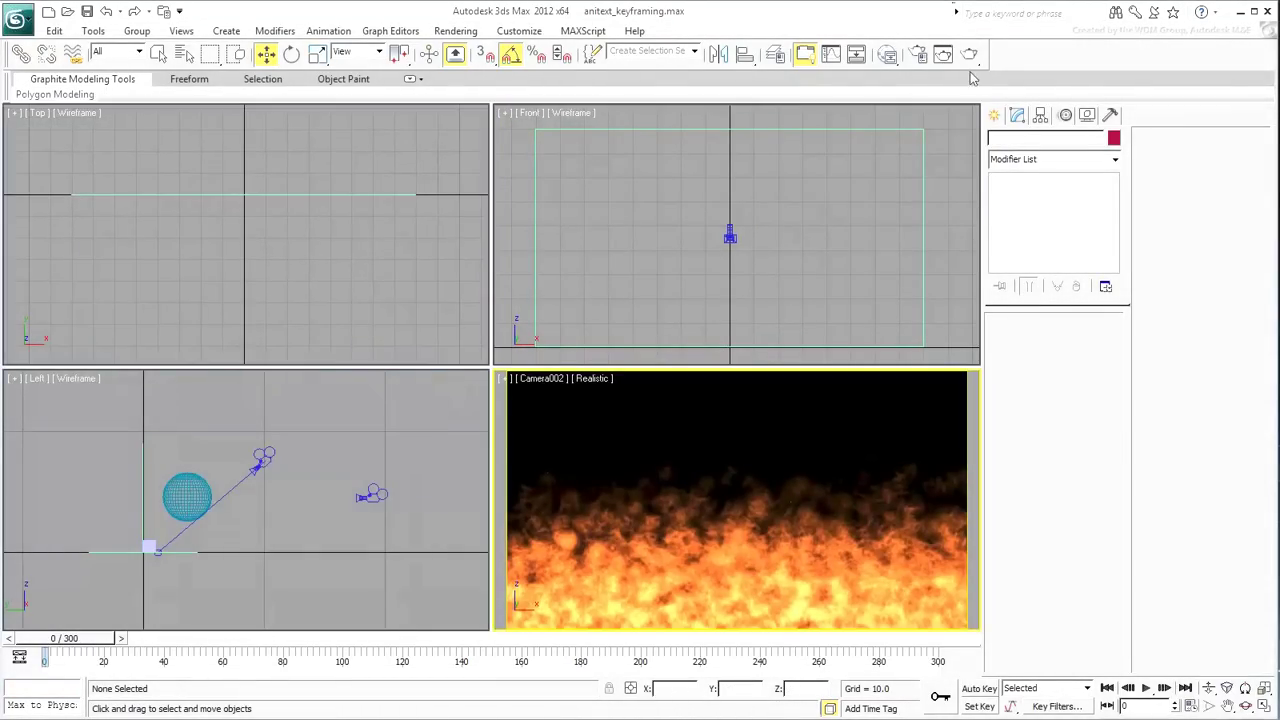
Create a 'THE HEAT IS ON' text shape in the Front view using Comic Sans MS at size 16
{"action": "left_click", "coordinate": [996, 116]}
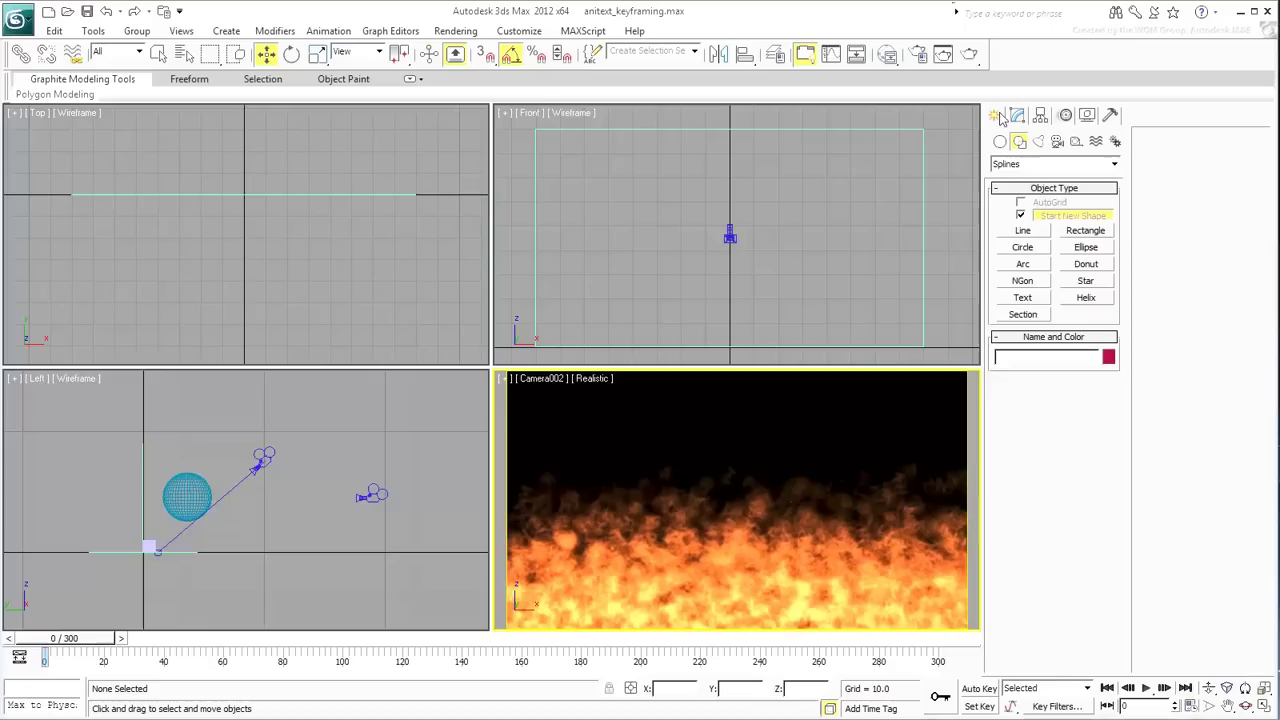
{"action": "left_click", "coordinate": [1022, 298]}
{"action": "left_click_drag", "start_coordinate": [1079, 532], "coordinate": [996, 532]}
{"action": "type", "text": "T"}
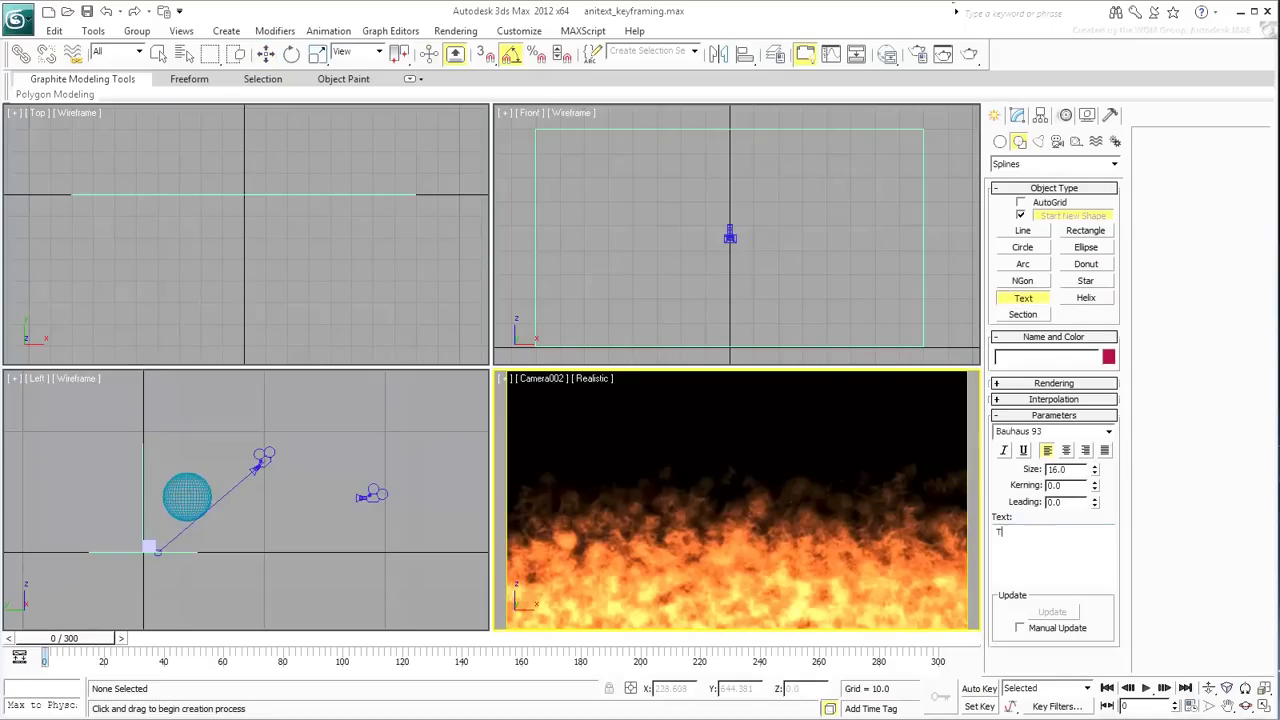
{"action": "type", "text": "HE HEAT IS ON"}
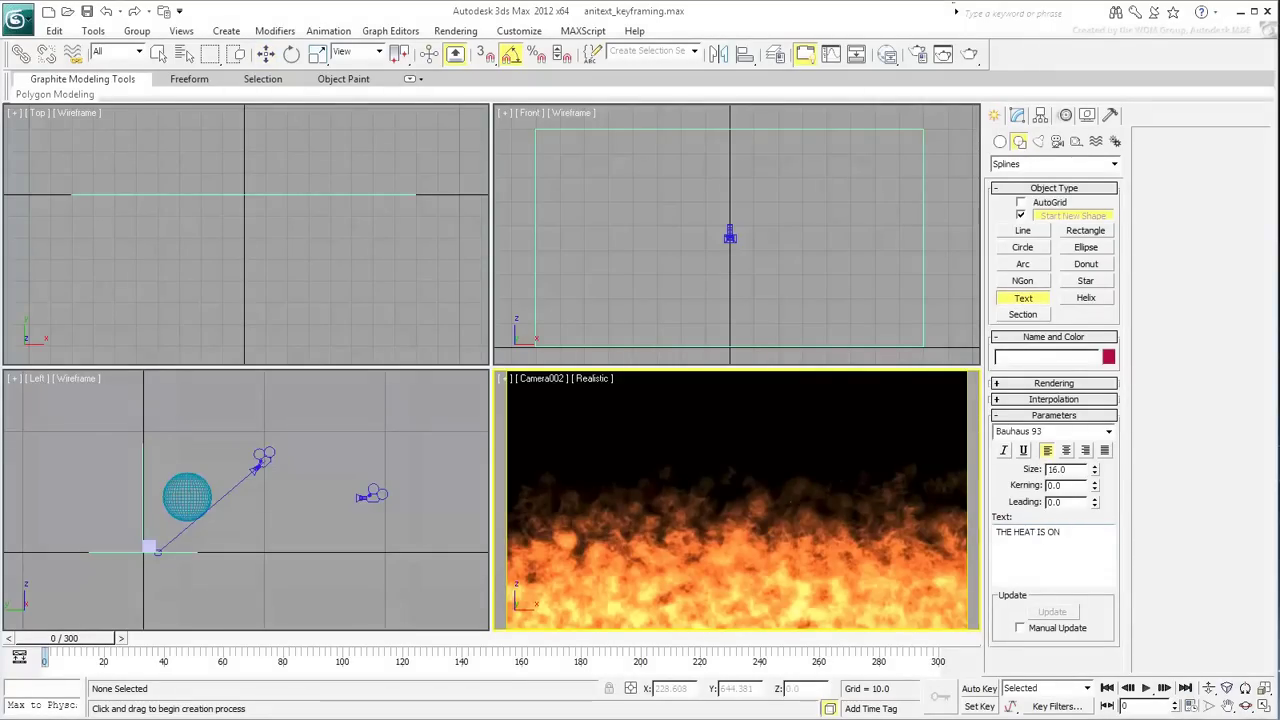
{"action": "left_click", "coordinate": [730, 196]}
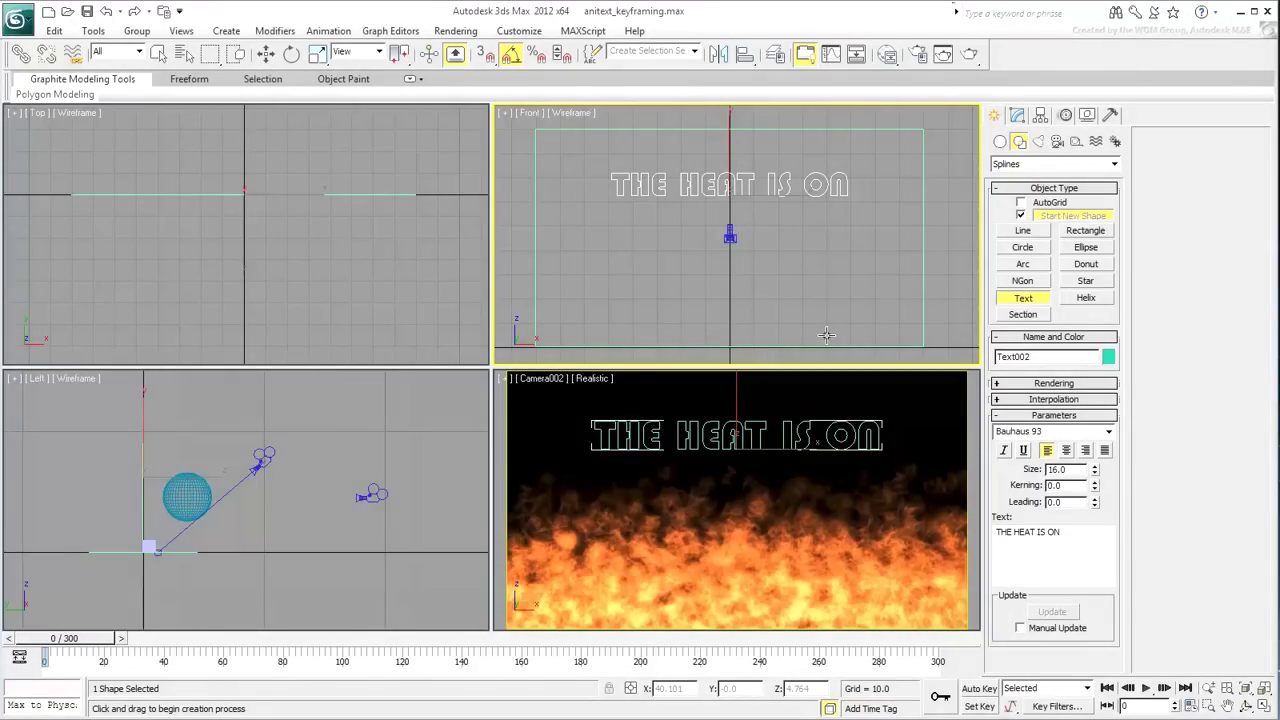
{"action": "left_click", "coordinate": [1108, 432]}
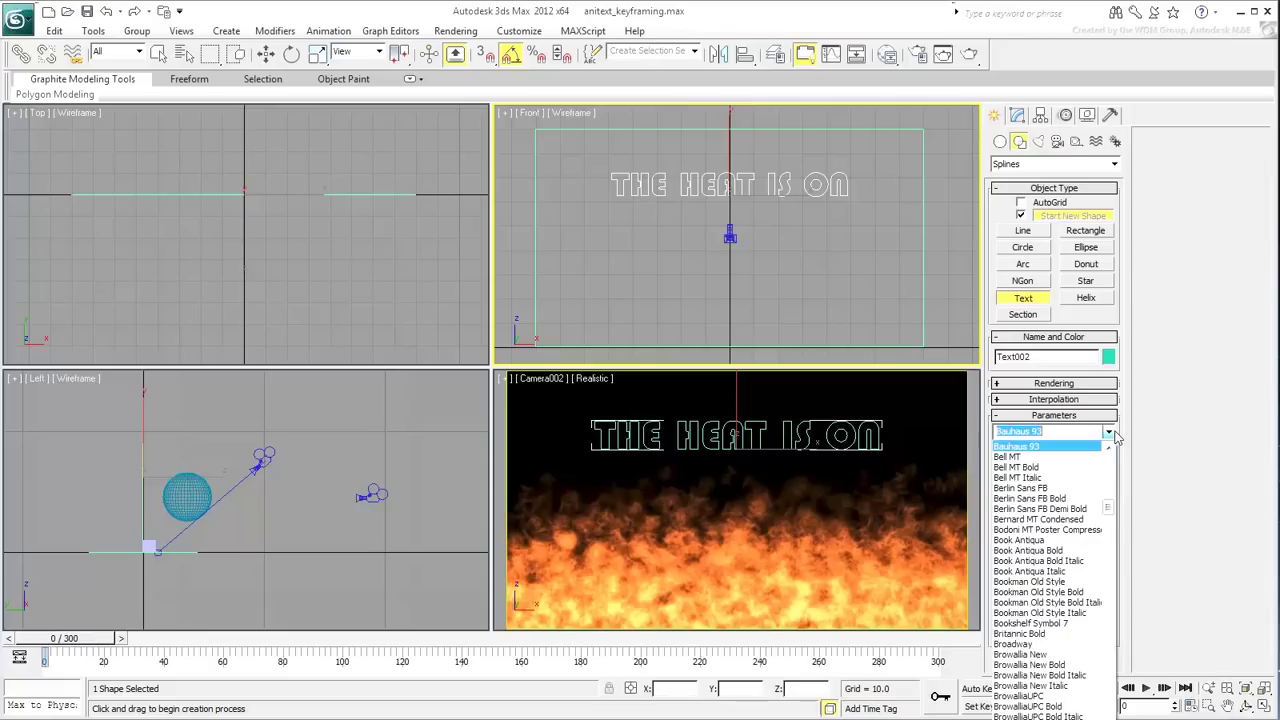
{"action": "type", "text": "c"}
{"action": "left_click", "coordinate": [1058, 708]}
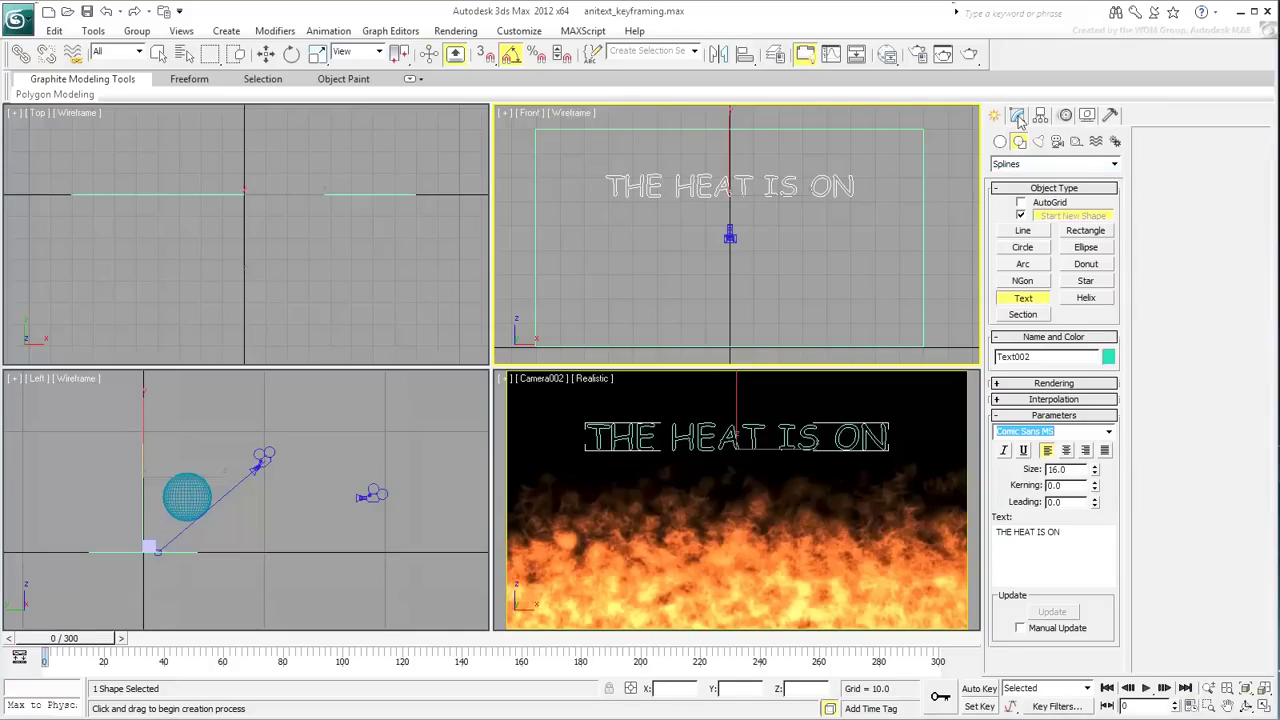
Extrude Text002 by 2.0 with 2 segments, then activate the Top view
{"action": "left_click", "coordinate": [1017, 116]}
{"action": "left_click", "coordinate": [1115, 163]}
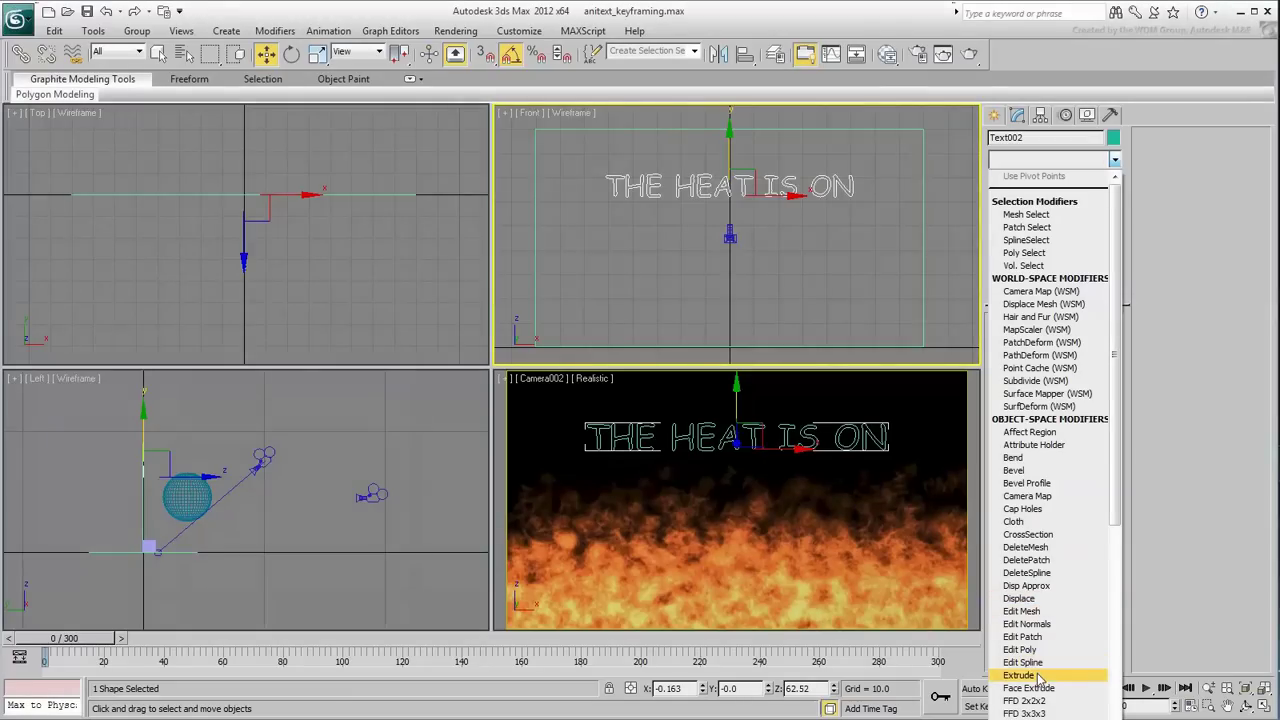
{"action": "left_click", "coordinate": [1037, 676]}
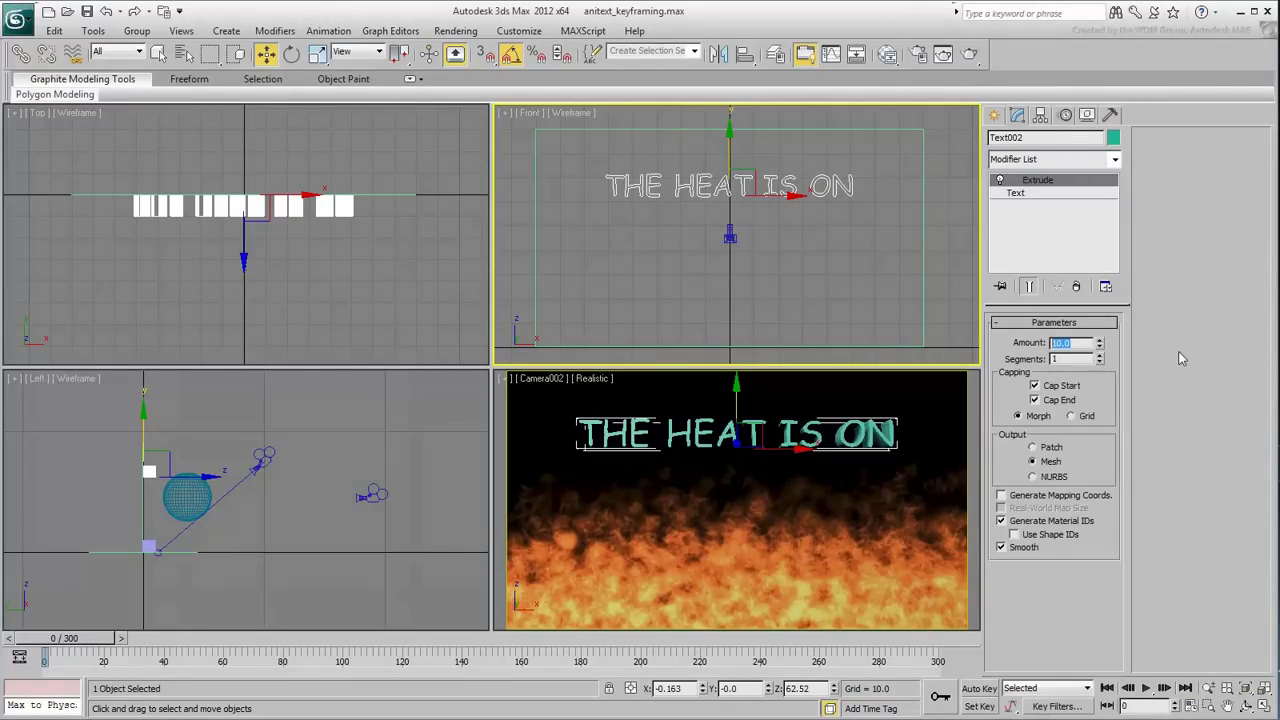
{"action": "type", "text": "2"}
{"action": "key", "text": "Return"}
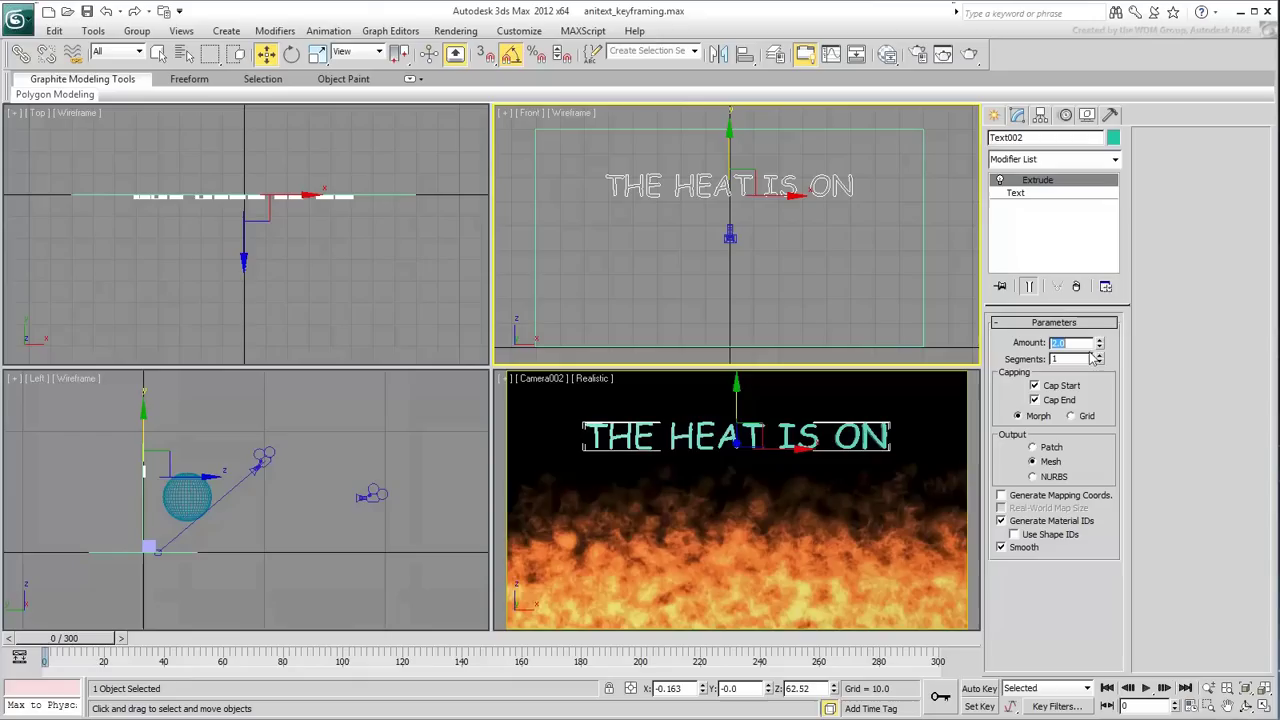
{"action": "left_click", "coordinate": [287, 197]}
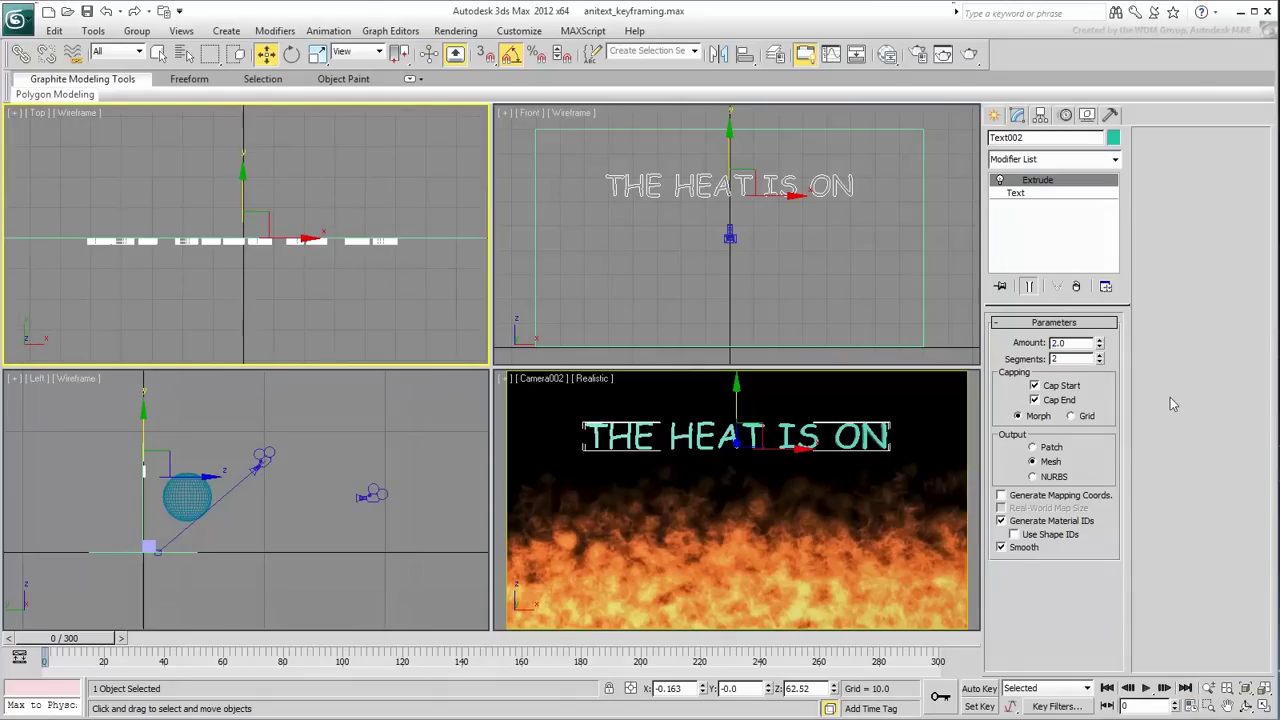
Create a Standard material with a Gradient map in its diffuse colour and assign it to the text
{"action": "left_click", "coordinate": [887, 54]}
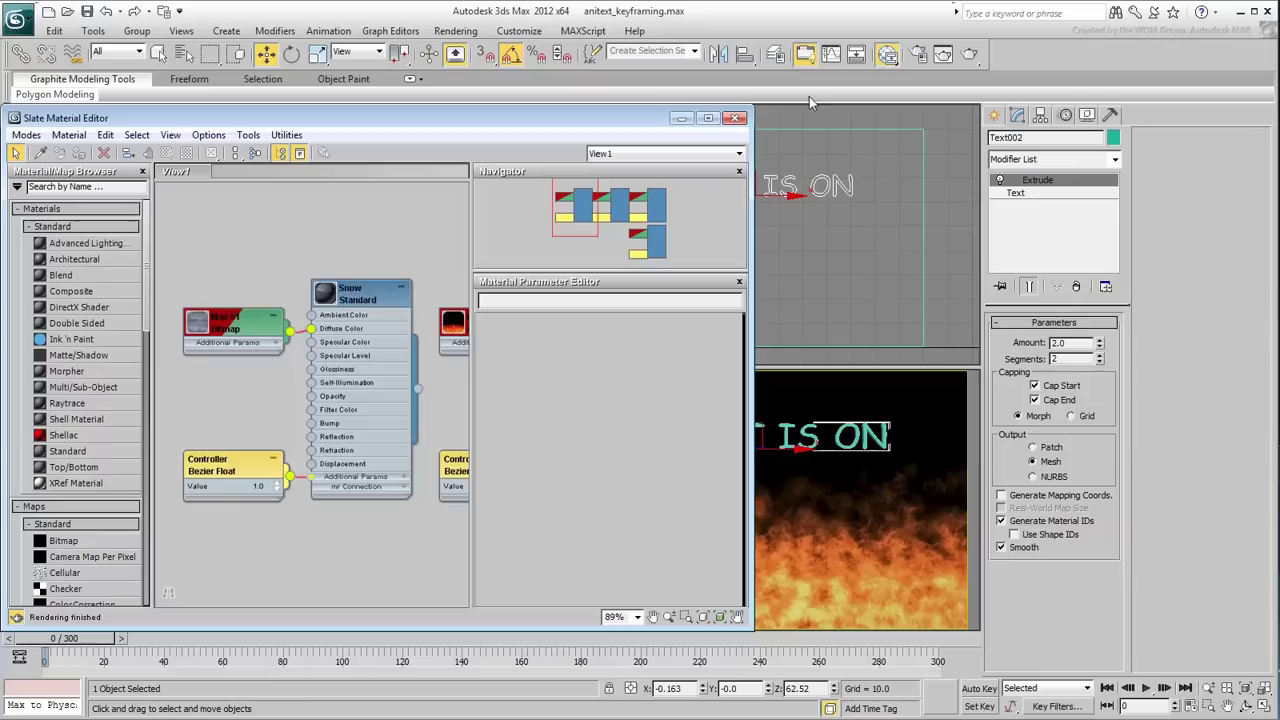
{"action": "left_click_drag", "start_coordinate": [104, 453], "coordinate": [332, 432]}
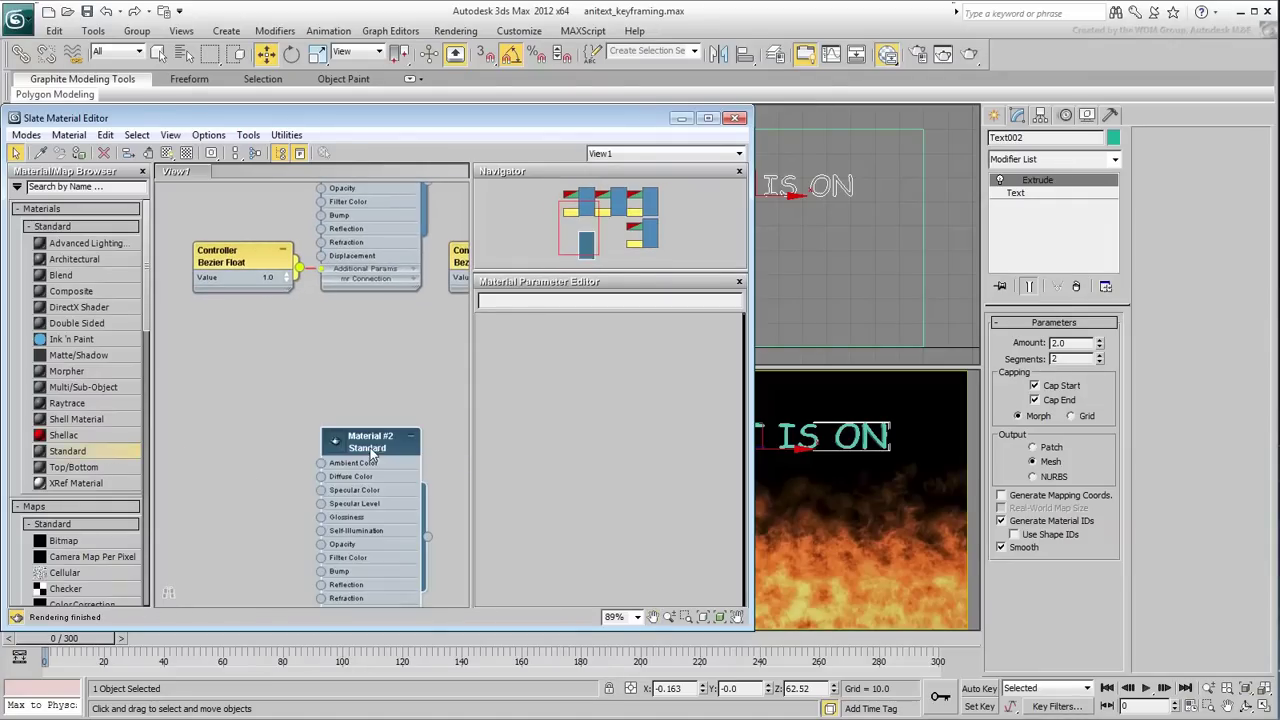
{"action": "left_click_drag", "start_coordinate": [318, 486], "coordinate": [282, 460]}
{"action": "left_click", "coordinate": [299, 485]}
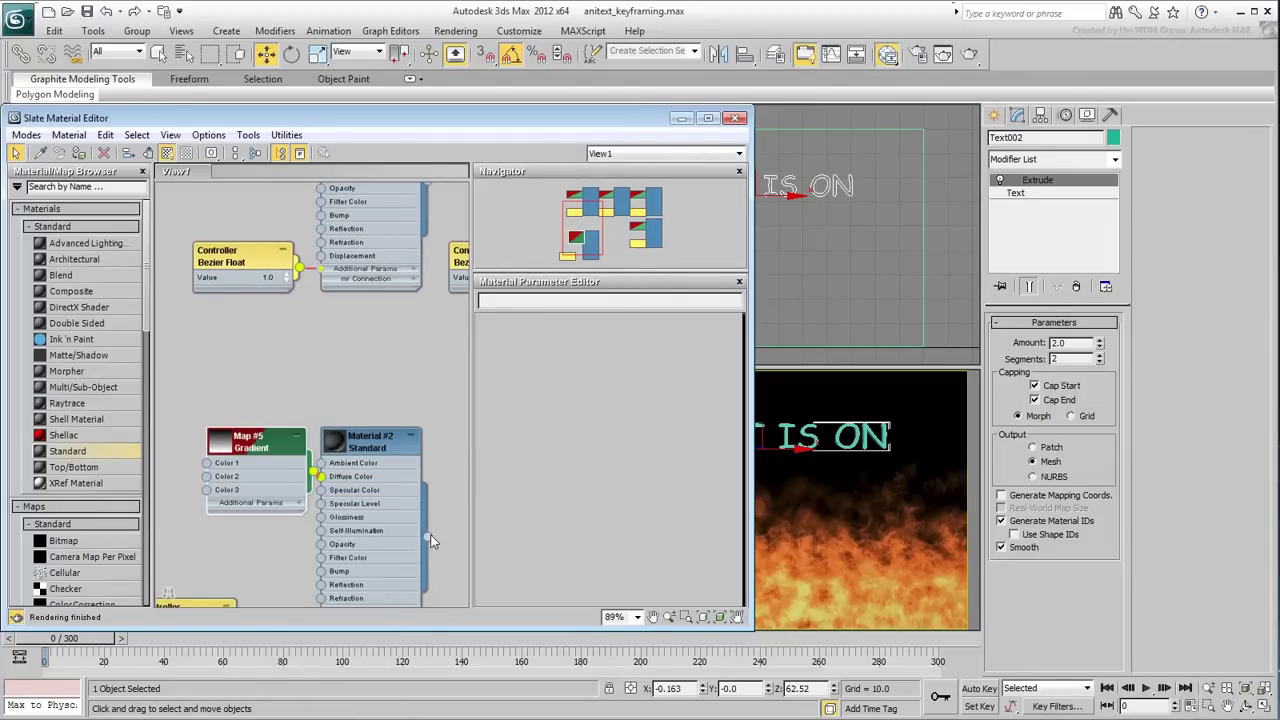
{"action": "left_click_drag", "start_coordinate": [432, 541], "coordinate": [786, 440]}
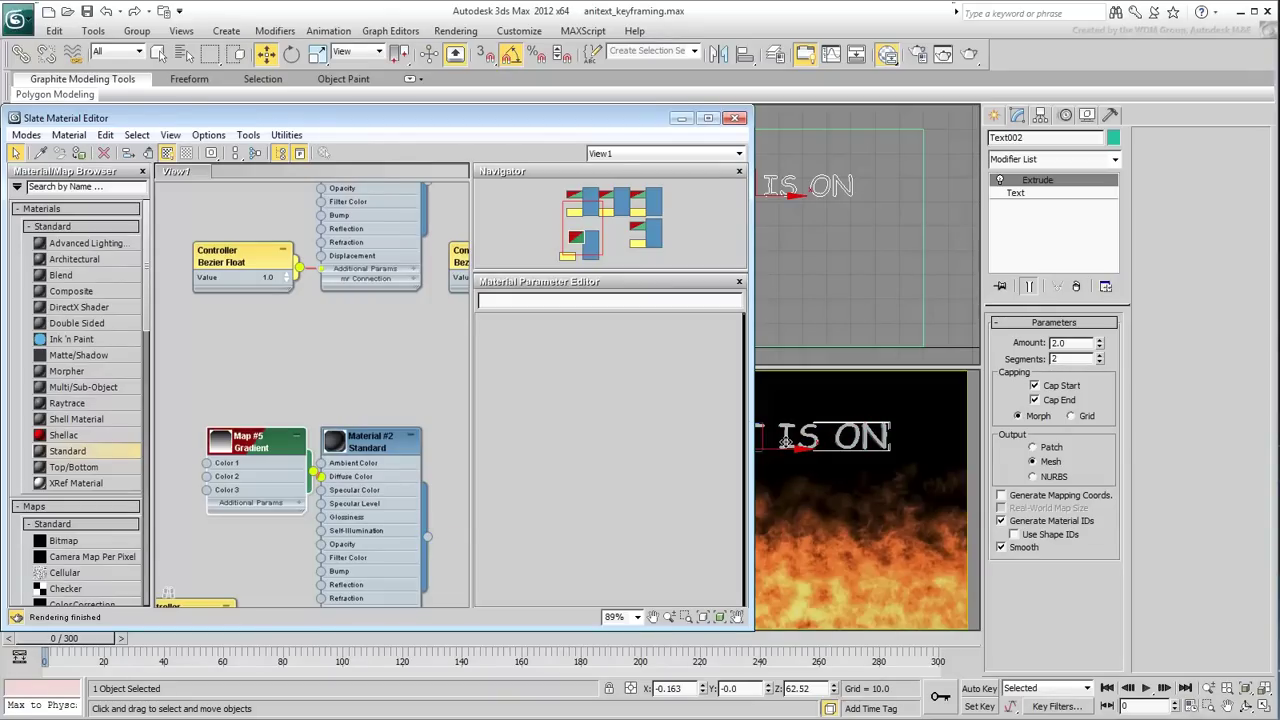
Add a UVW Map modifier to the text
{"action": "left_click", "coordinate": [1114, 160]}
{"action": "key", "text": "u"}
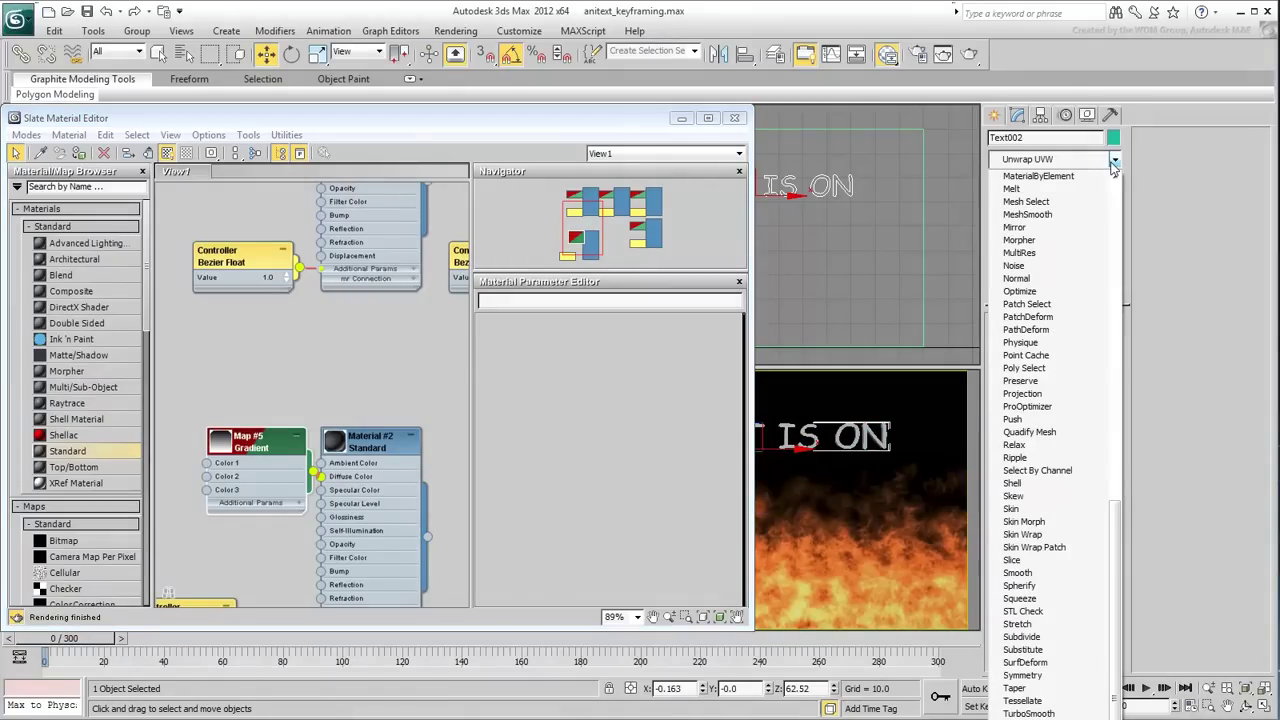
{"action": "key", "text": "Return"}
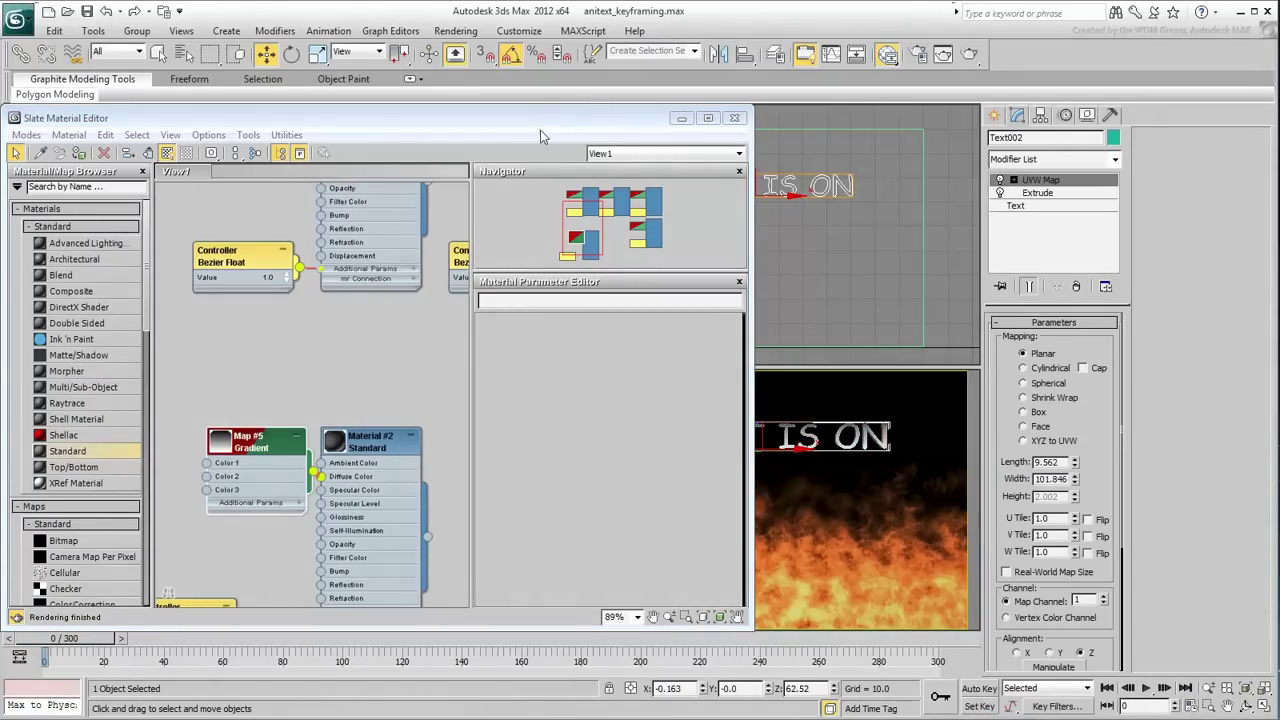
Set the gradient colours to red, saturated orange and saturated yellow
{"action": "left_click_drag", "start_coordinate": [540, 135], "coordinate": [432, 133]}
{"action": "double_click", "coordinate": [172, 445]}
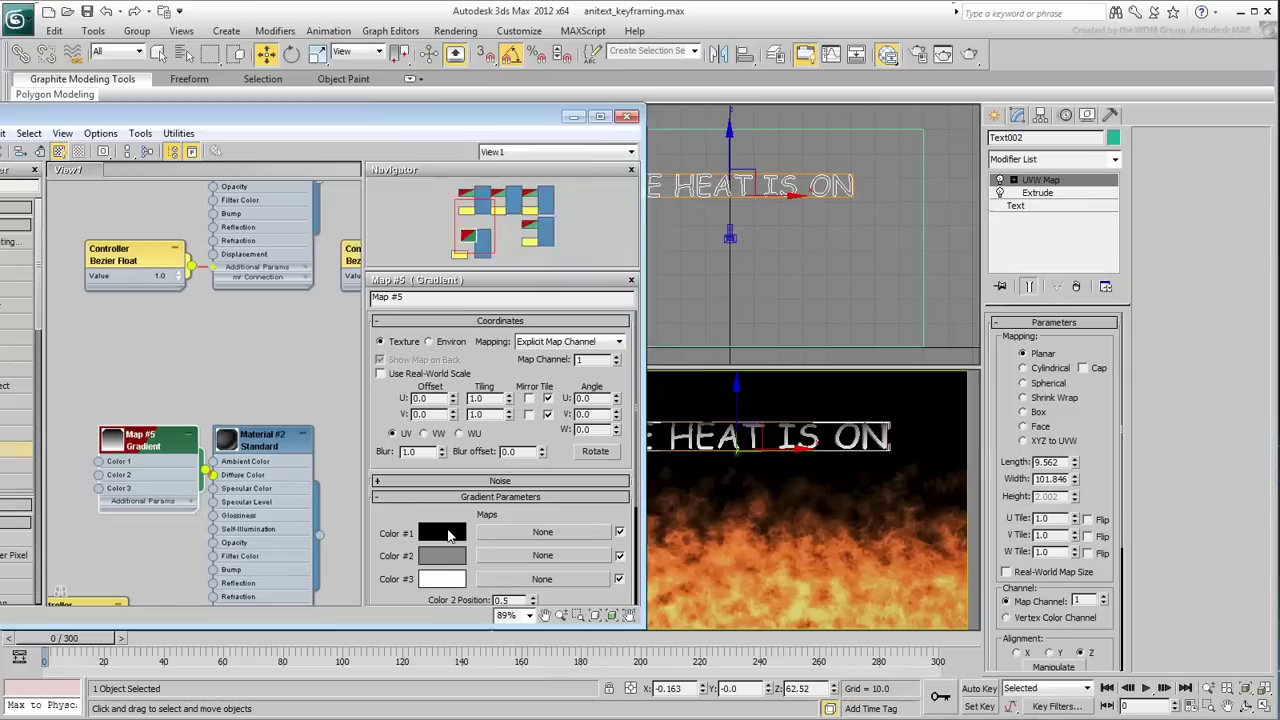
{"action": "left_click", "coordinate": [443, 533]}
{"action": "left_click", "coordinate": [322, 107]}
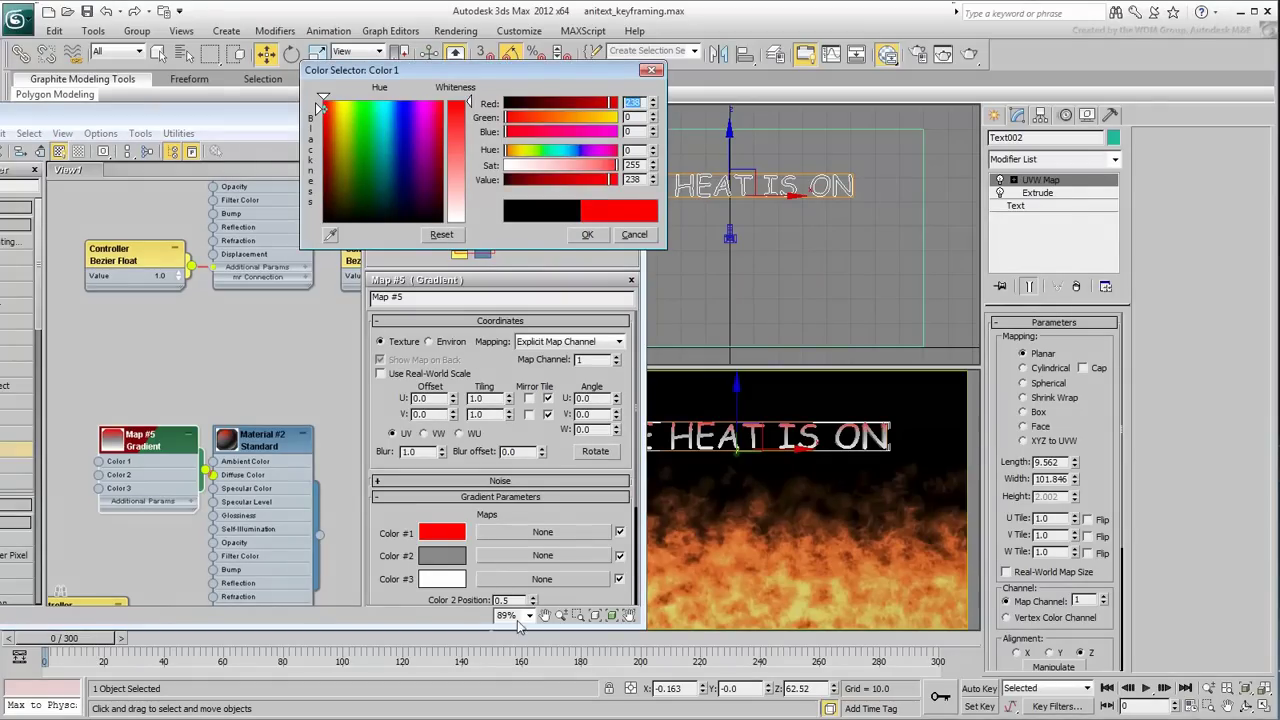
{"action": "left_click", "coordinate": [443, 556]}
{"action": "left_click", "coordinate": [338, 107]}
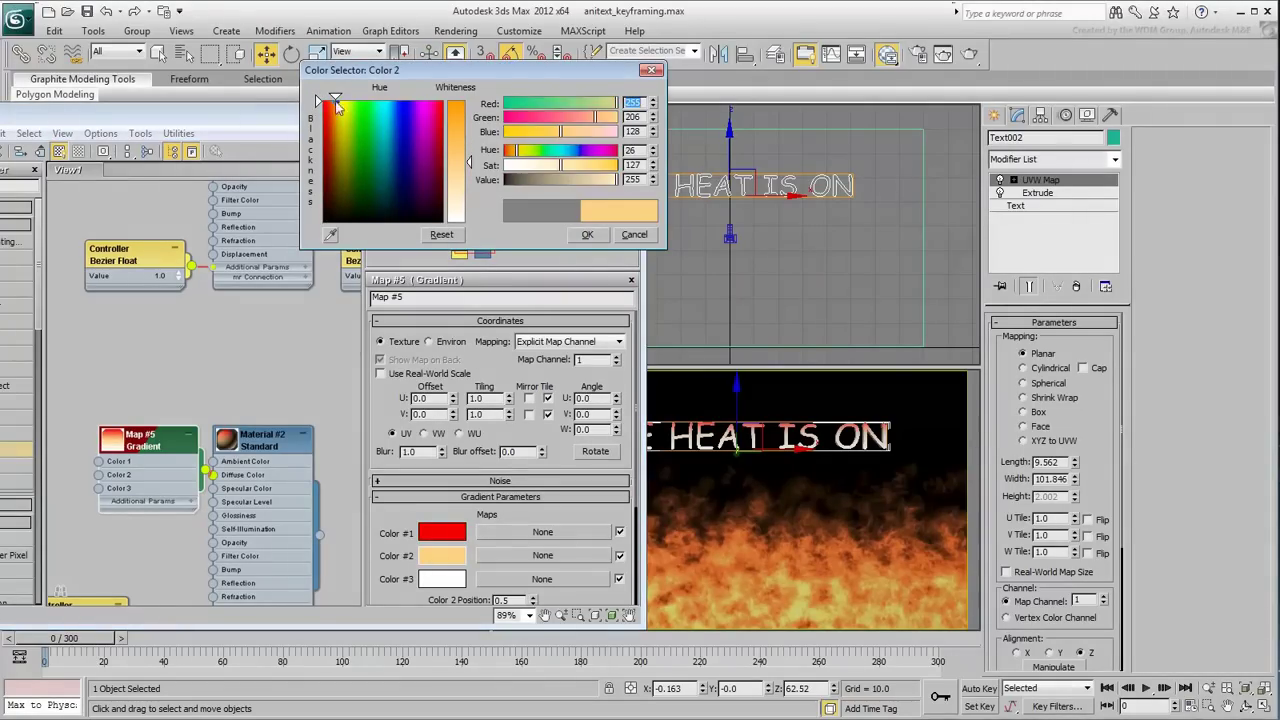
{"action": "left_click", "coordinate": [458, 126]}
{"action": "left_click", "coordinate": [443, 579]}
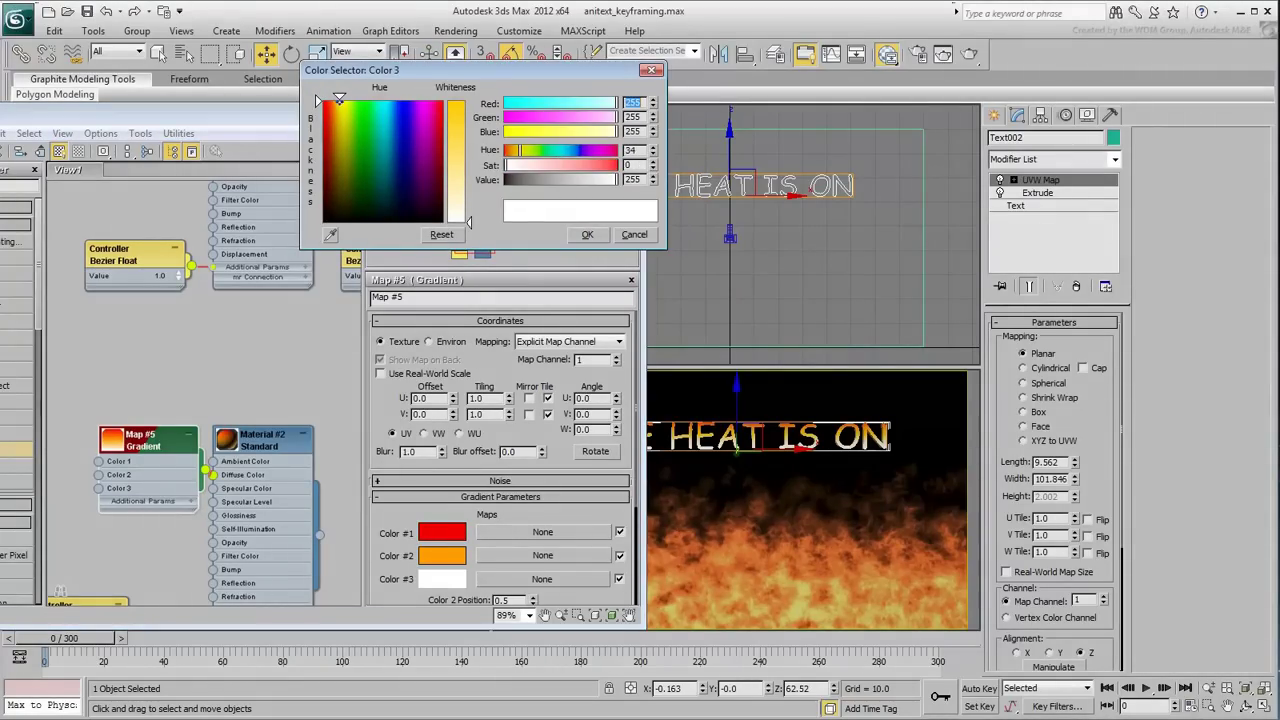
{"action": "left_click", "coordinate": [344, 104]}
{"action": "left_click", "coordinate": [457, 126]}
{"action": "left_click", "coordinate": [587, 234]}
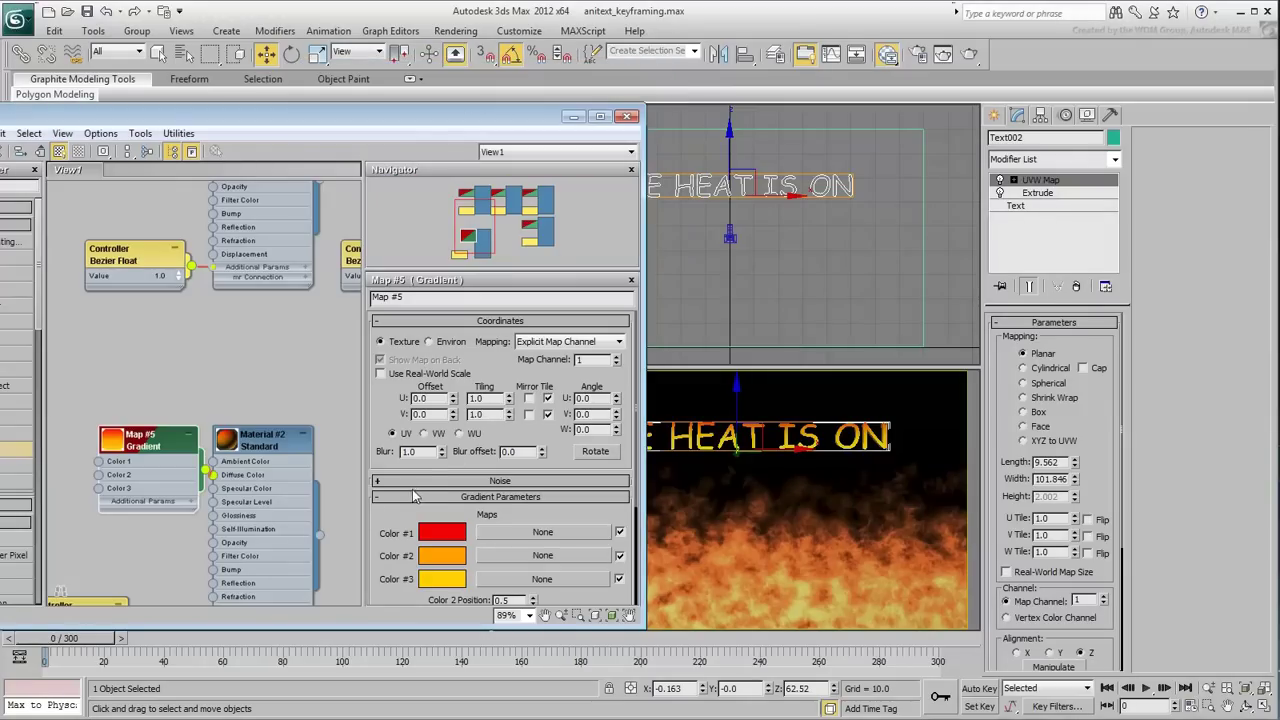
Switch the gradient noise to Fractal with amount 0.2 and set U tiling to 10
{"action": "scroll", "coordinate": [440, 516], "scroll_direction": "down", "scroll_amount": 3}
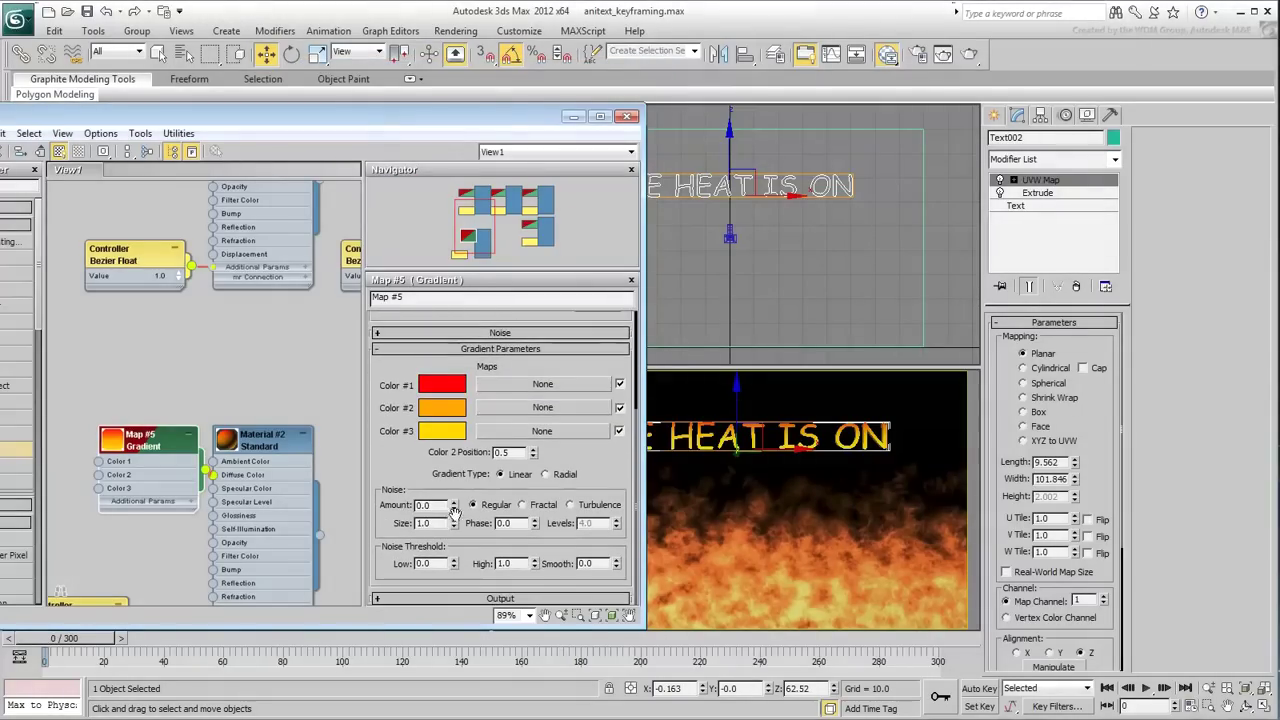
{"action": "left_click", "coordinate": [521, 504]}
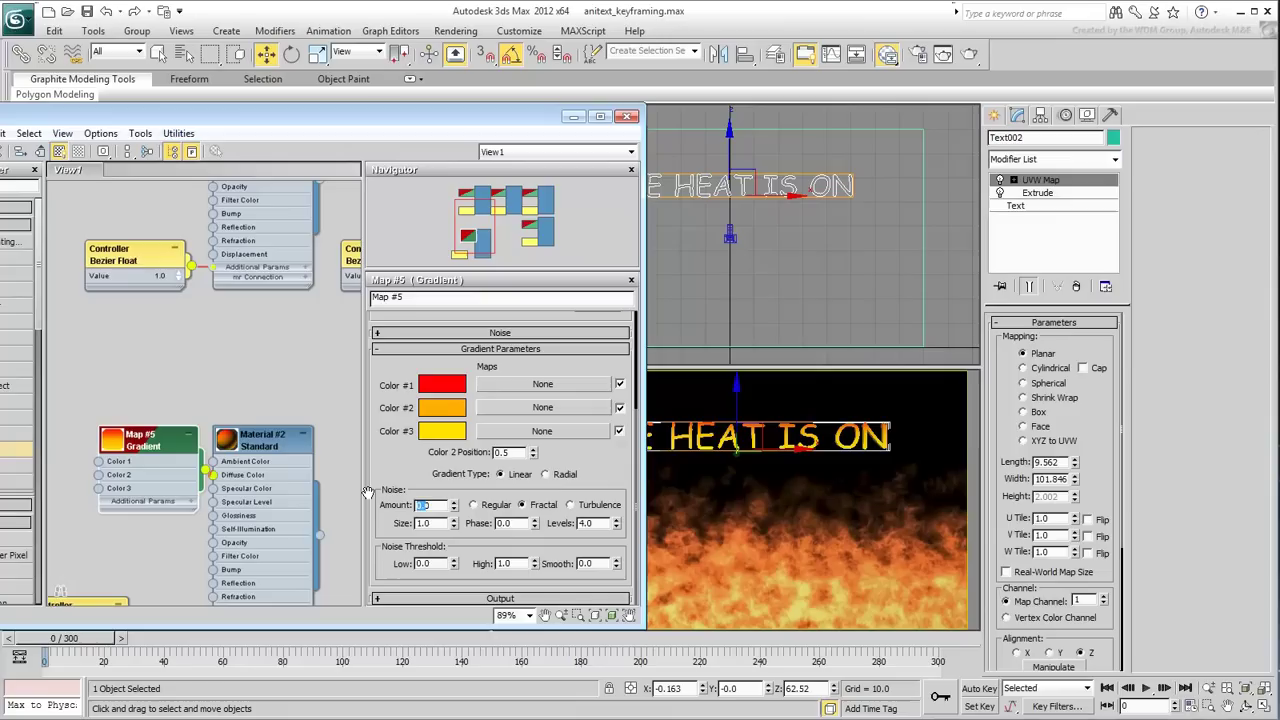
{"action": "key", "text": "Tab"}
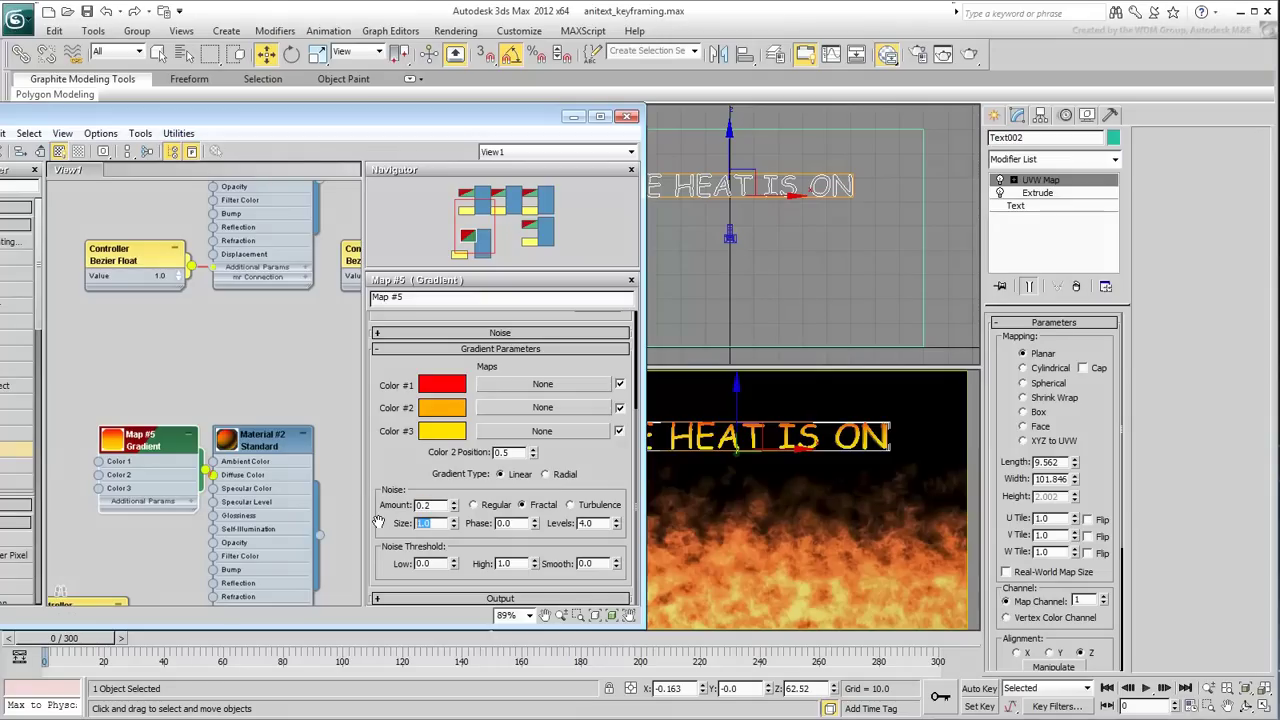
{"action": "scroll", "coordinate": [383, 425], "scroll_direction": "up", "scroll_amount": 3}
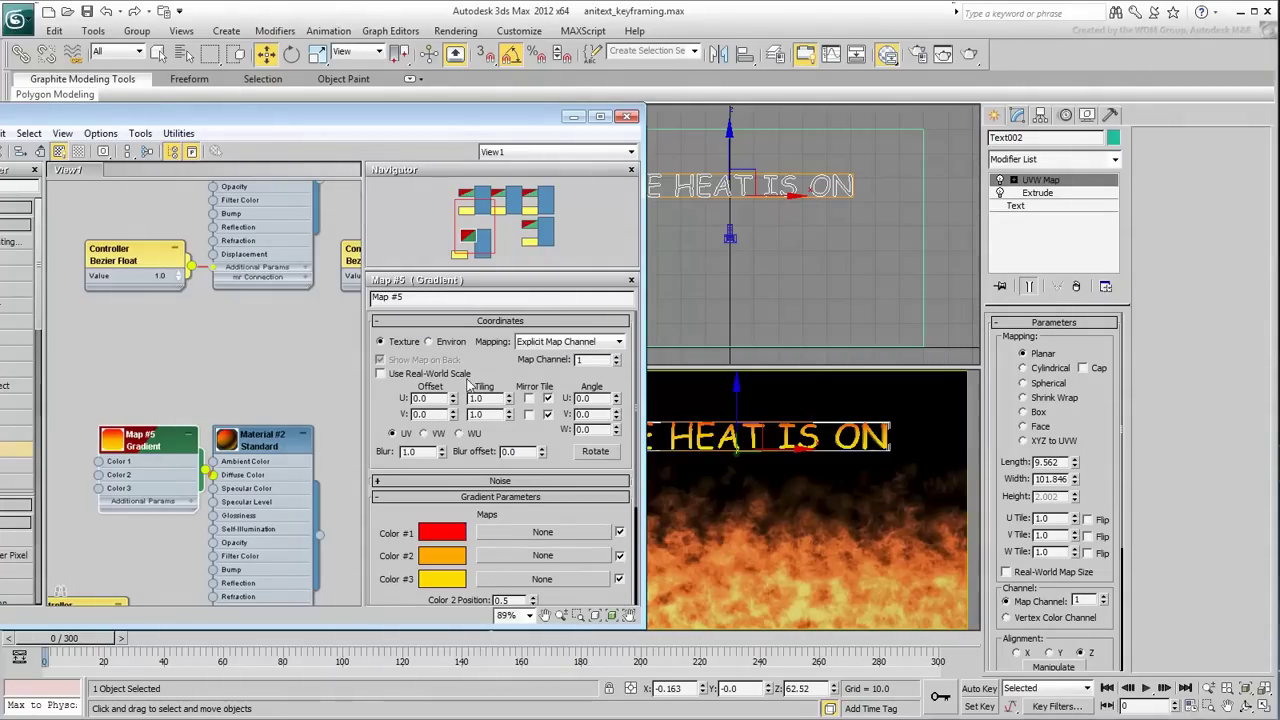
{"action": "type", "text": "10"}
{"action": "key", "text": "Return"}
{"action": "scroll", "coordinate": [500, 450], "scroll_direction": "down", "scroll_amount": 1}
{"action": "scroll", "coordinate": [785, 280], "scroll_direction": "up", "scroll_amount": 4}
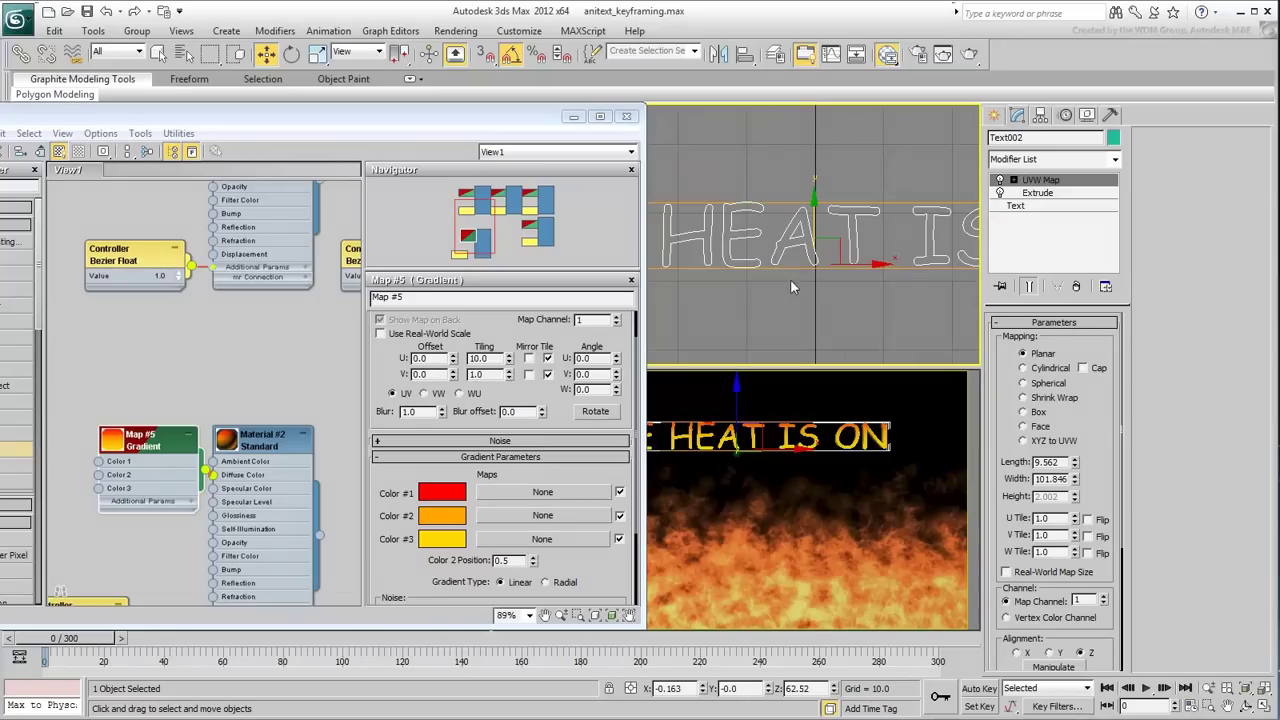
Set the gradient's Color 2 Position to 0.35 and close the material editor
{"action": "key", "text": "F3"}
{"action": "scroll", "coordinate": [790, 279], "scroll_direction": "up", "scroll_amount": 4}
{"action": "double_click", "coordinate": [500, 561]}
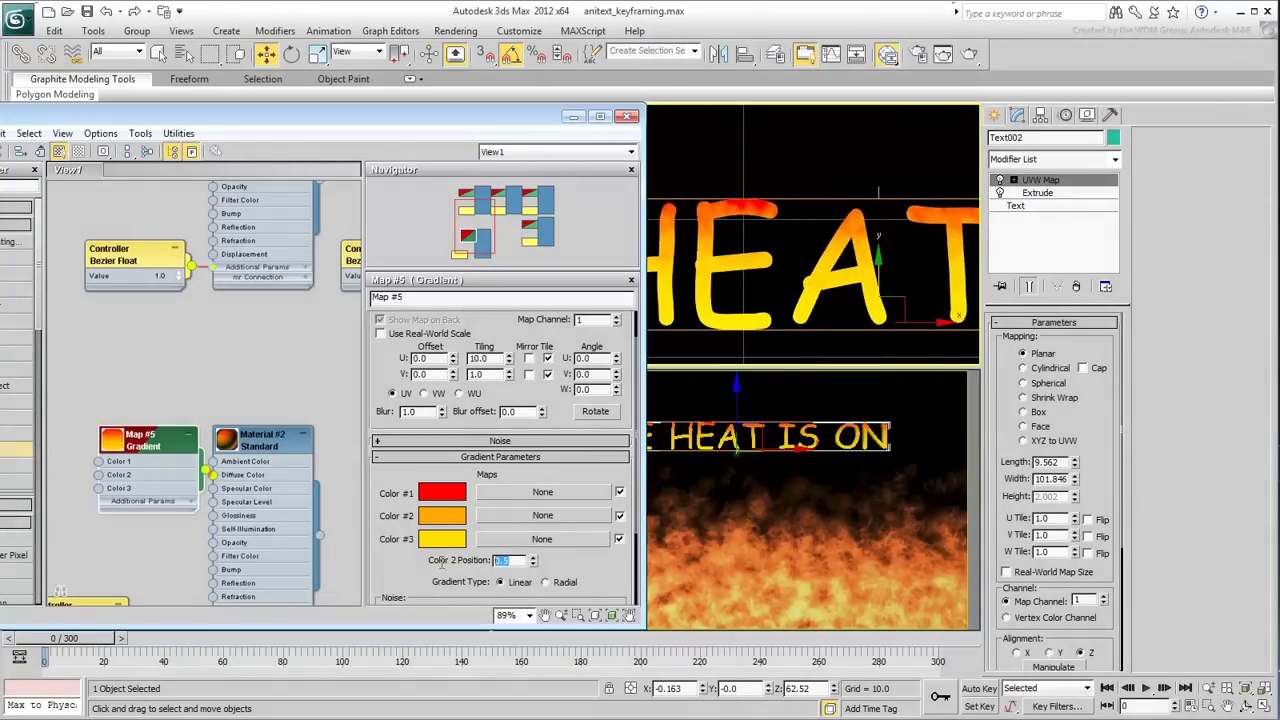
{"action": "type", "text": "0.35"}
{"action": "key", "text": "Return"}
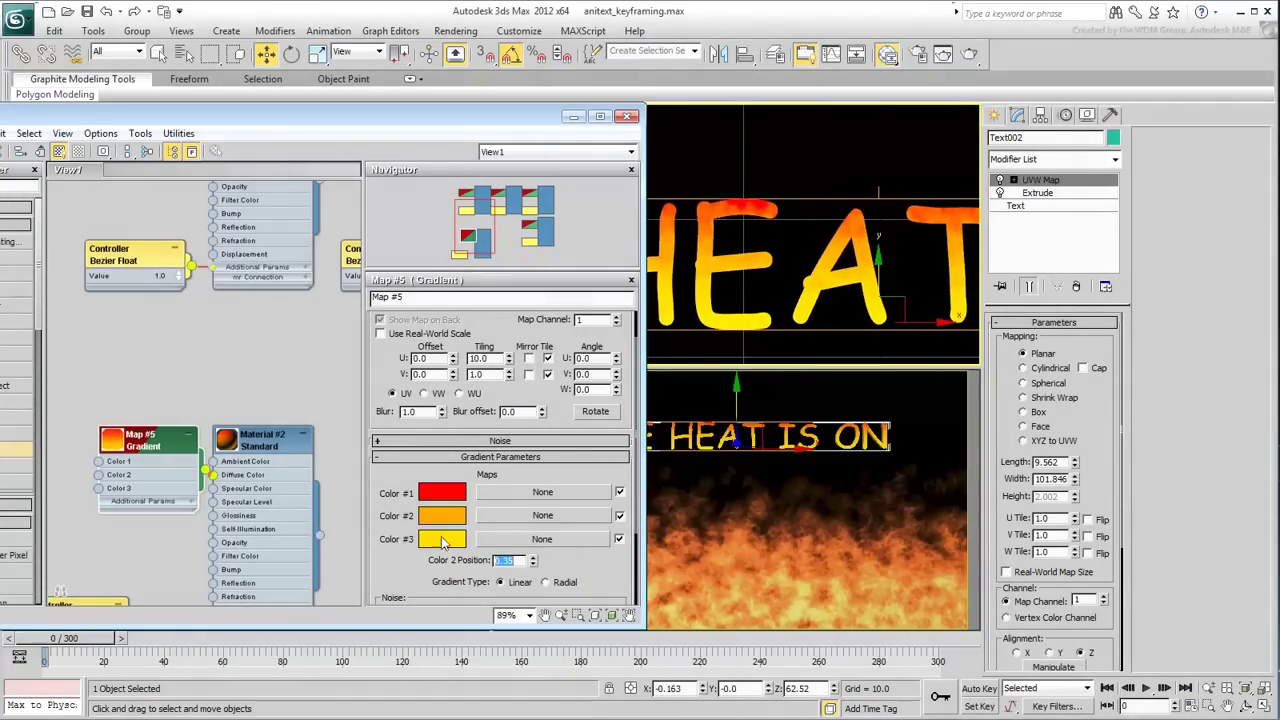
{"action": "left_click", "coordinate": [627, 116]}
{"action": "scroll", "coordinate": [760, 250], "scroll_direction": "down", "scroll_amount": 3}
Add a Noise modifier to Text002 with Fractal enabled and X and Y strength of 20
{"action": "middle_click_drag", "start_coordinate": [793, 284], "coordinate": [741, 205]}
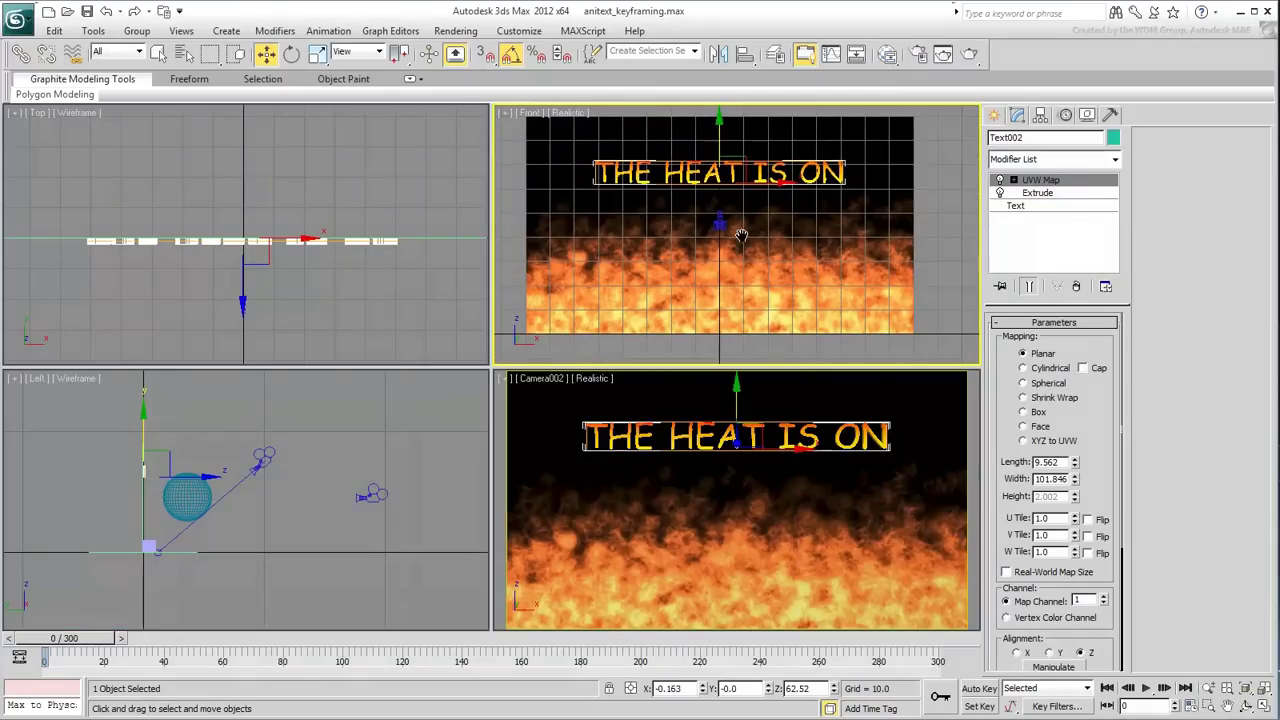
{"action": "right_click", "coordinate": [811, 497]}
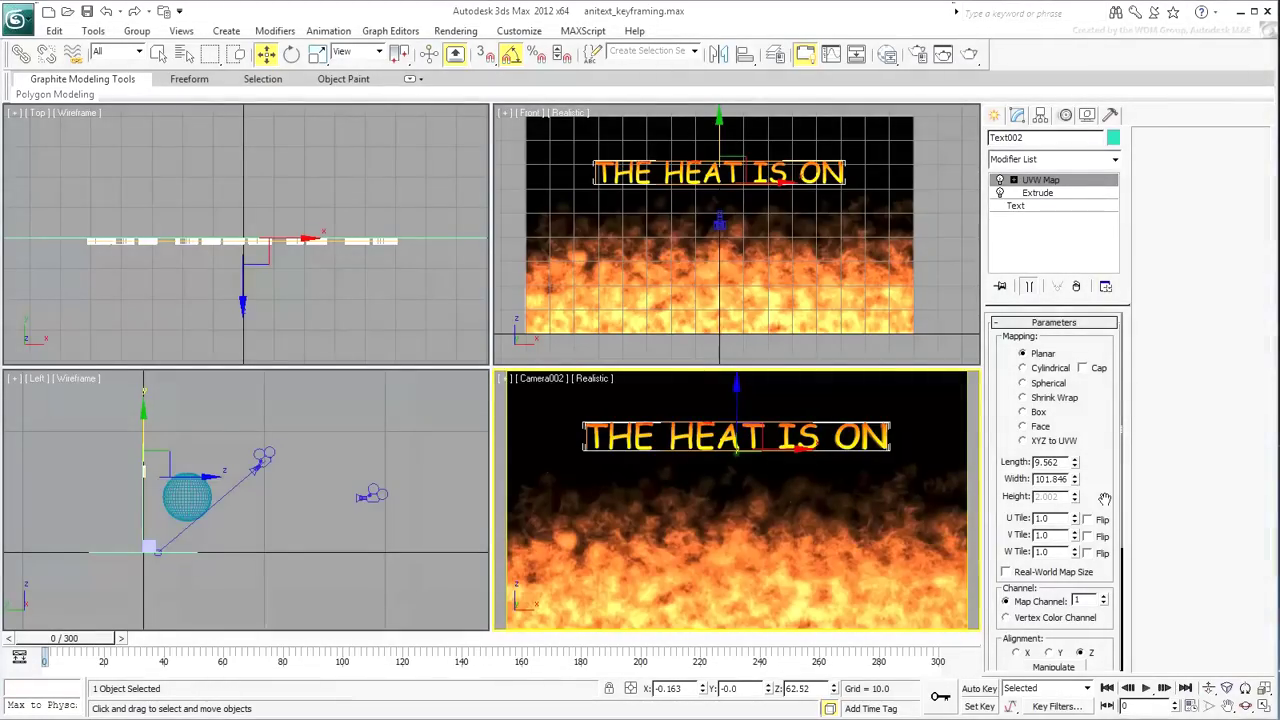
{"action": "left_click", "coordinate": [1115, 161]}
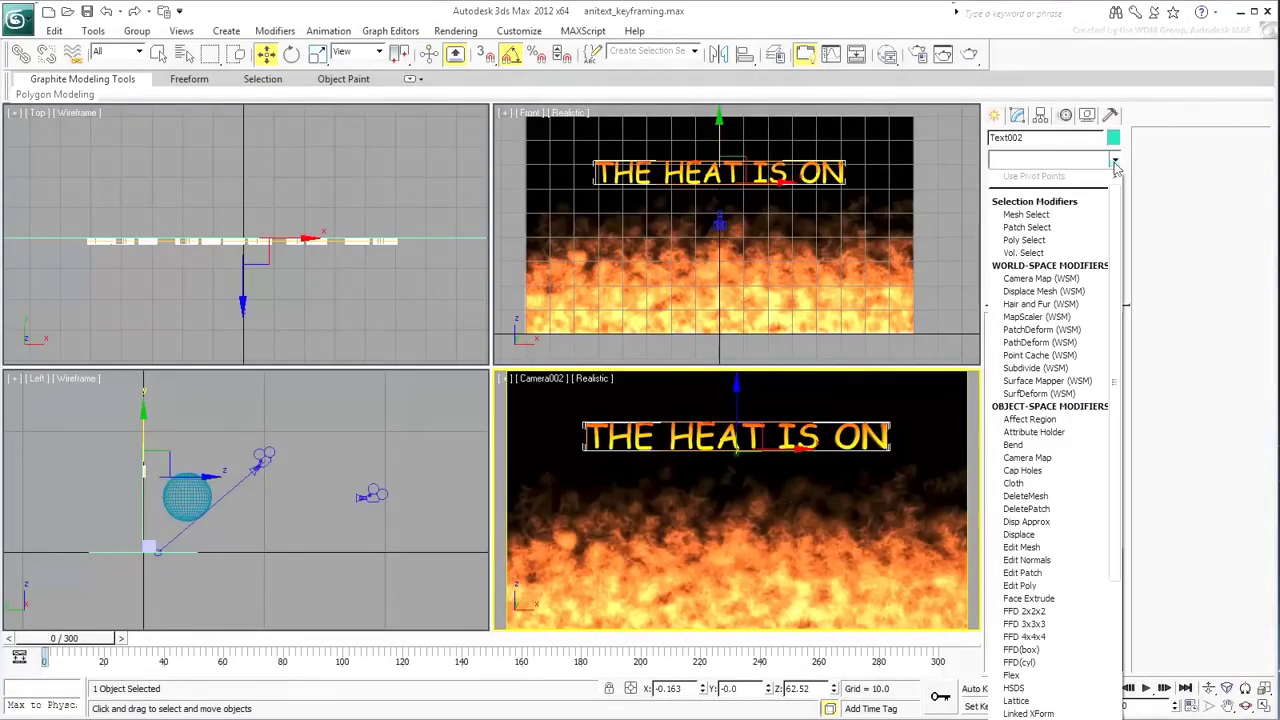
{"action": "key", "text": "n"}
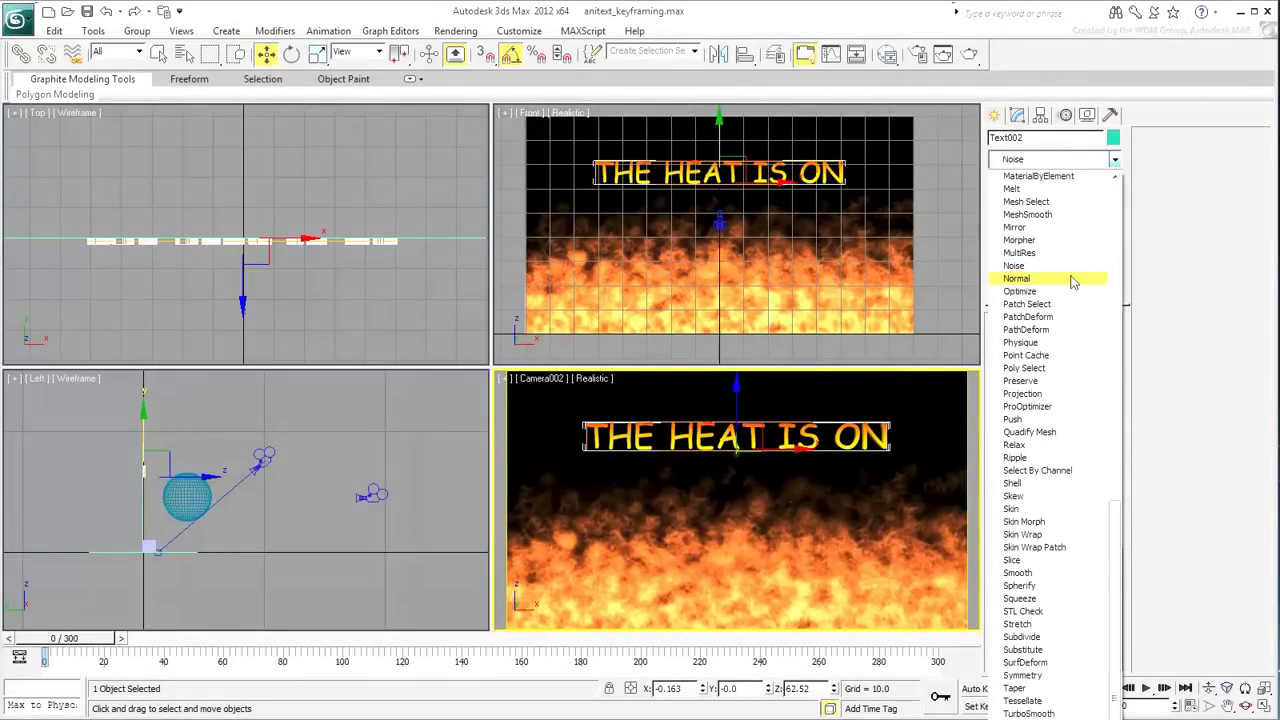
{"action": "left_click", "coordinate": [1060, 266]}
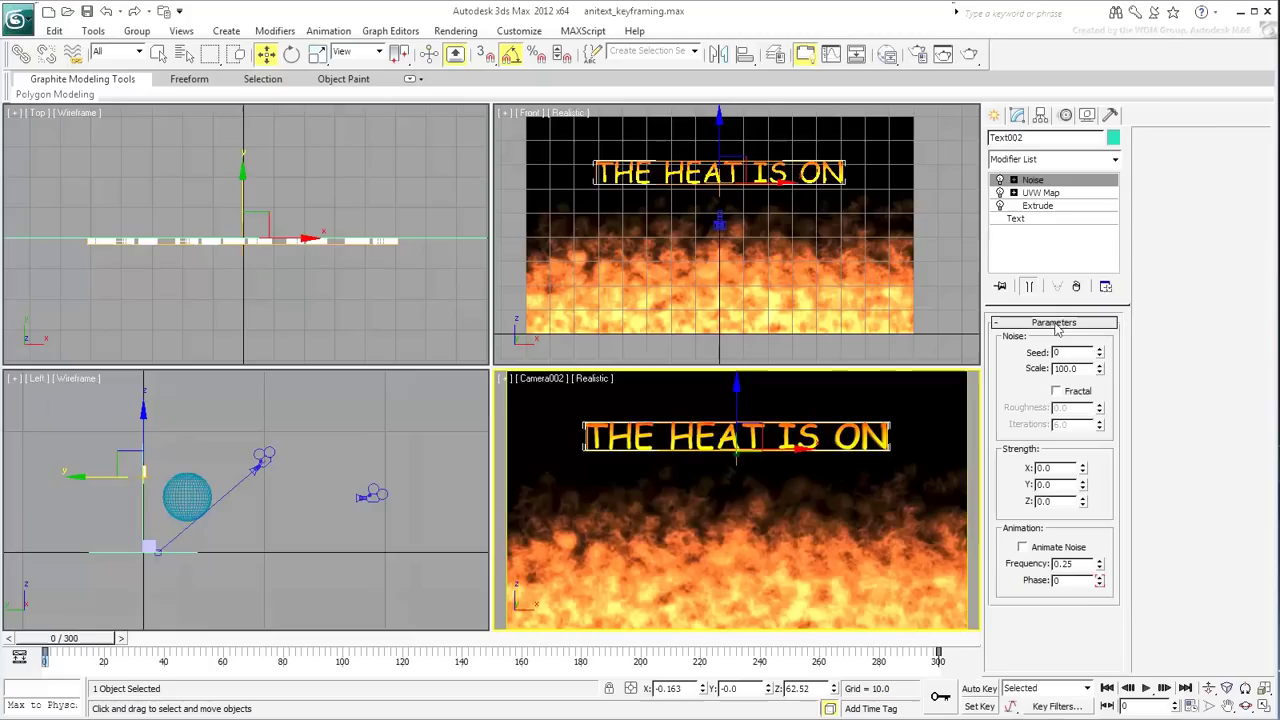
{"action": "left_click", "coordinate": [1062, 391]}
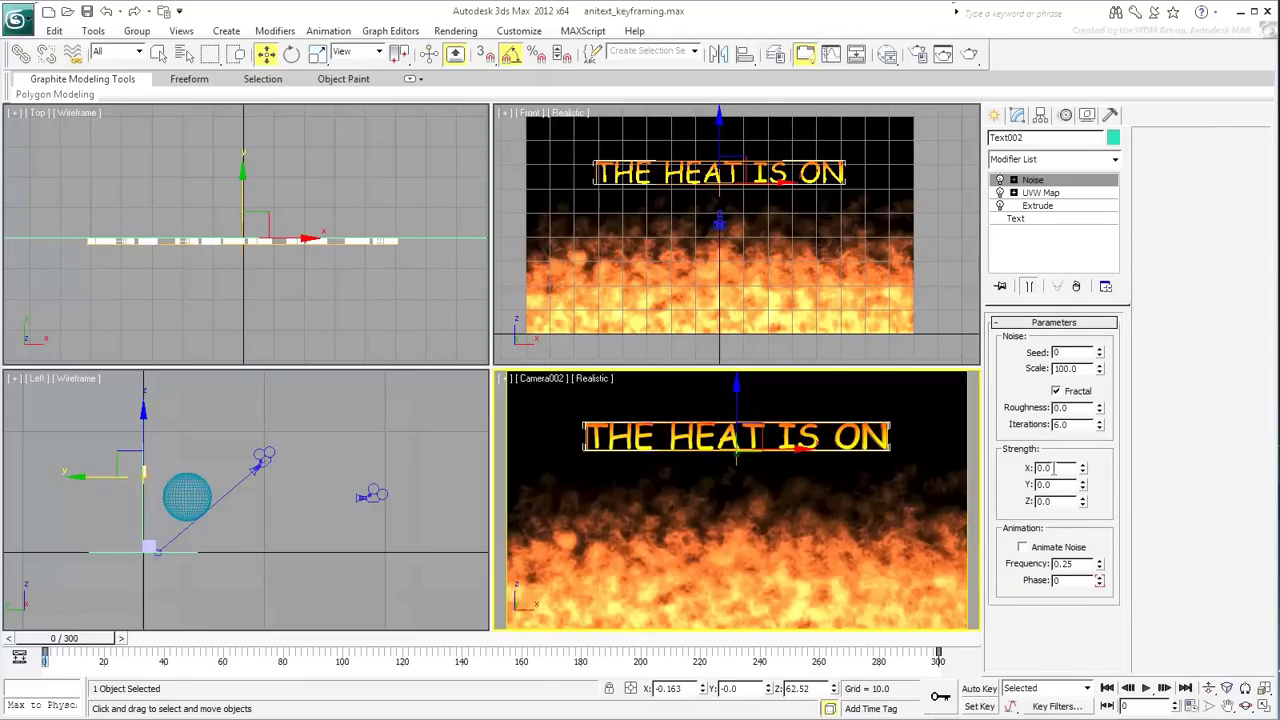
{"action": "type", "text": "20"}
{"action": "key", "text": "Tab"}
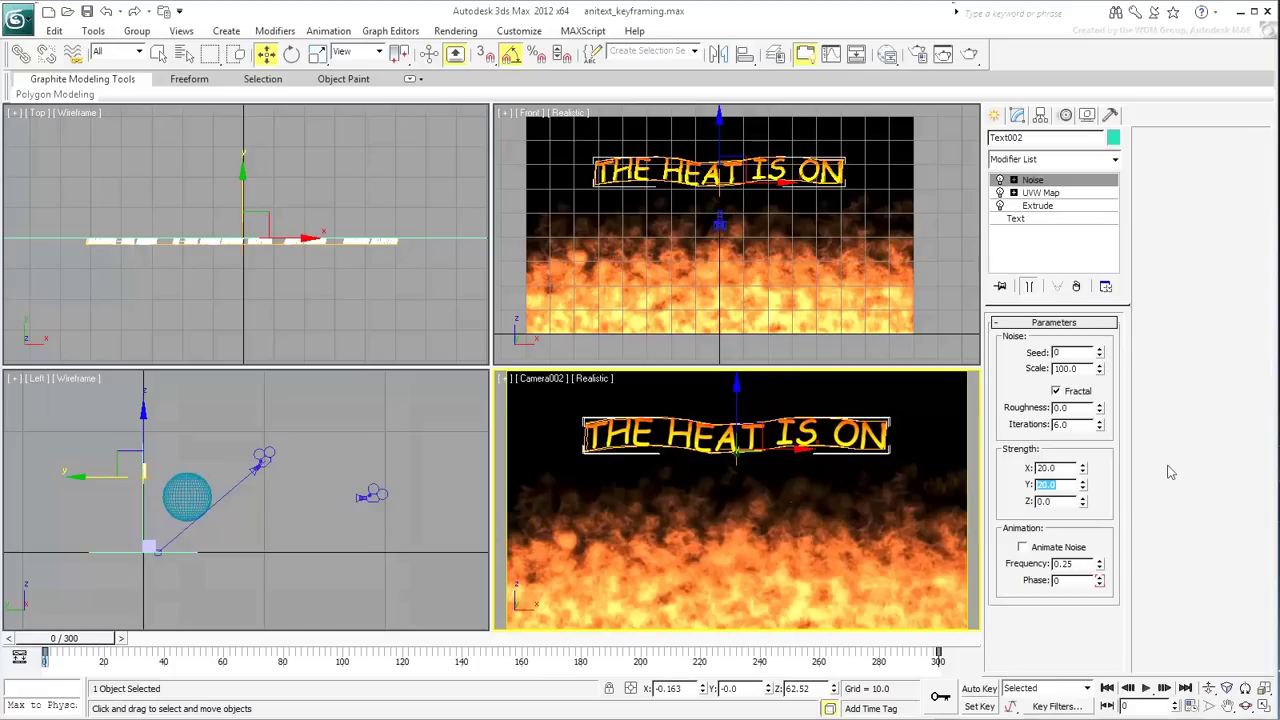
Turn on Animate Noise and preview the rippling text during playback
{"action": "left_click", "coordinate": [1055, 553]}
{"action": "left_click", "coordinate": [1147, 688]}
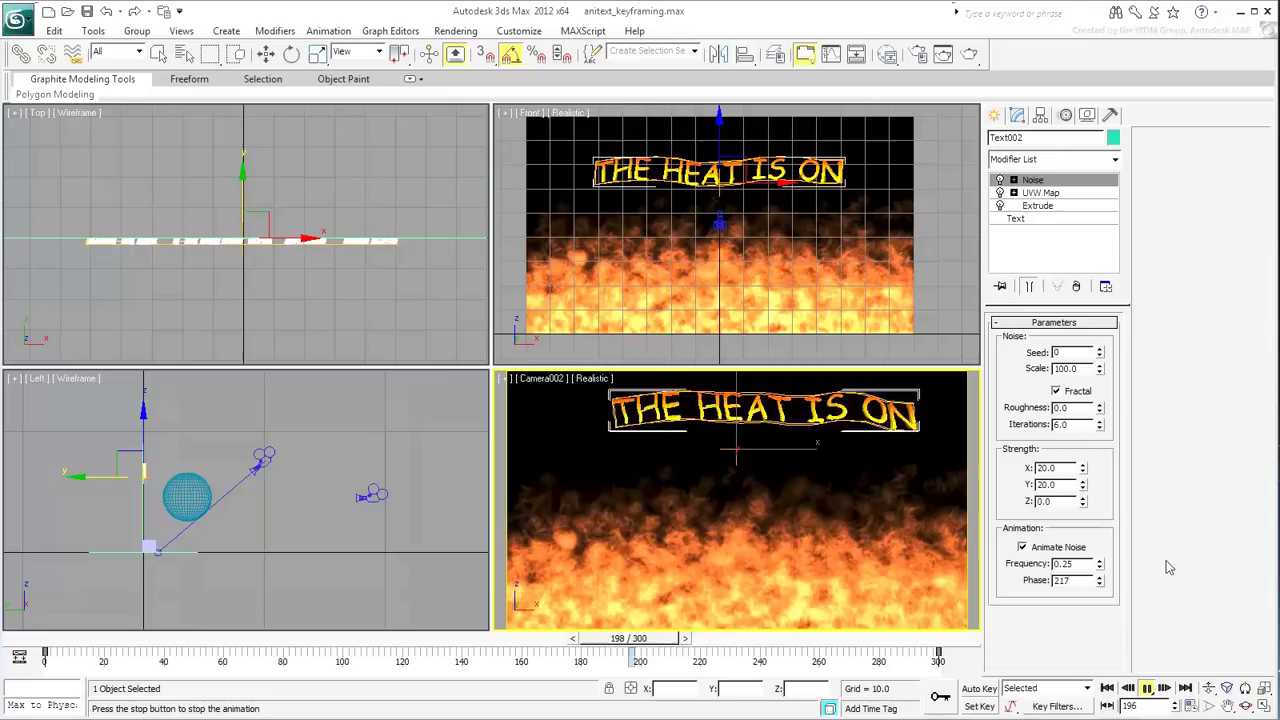
{"action": "left_click", "coordinate": [1147, 688]}
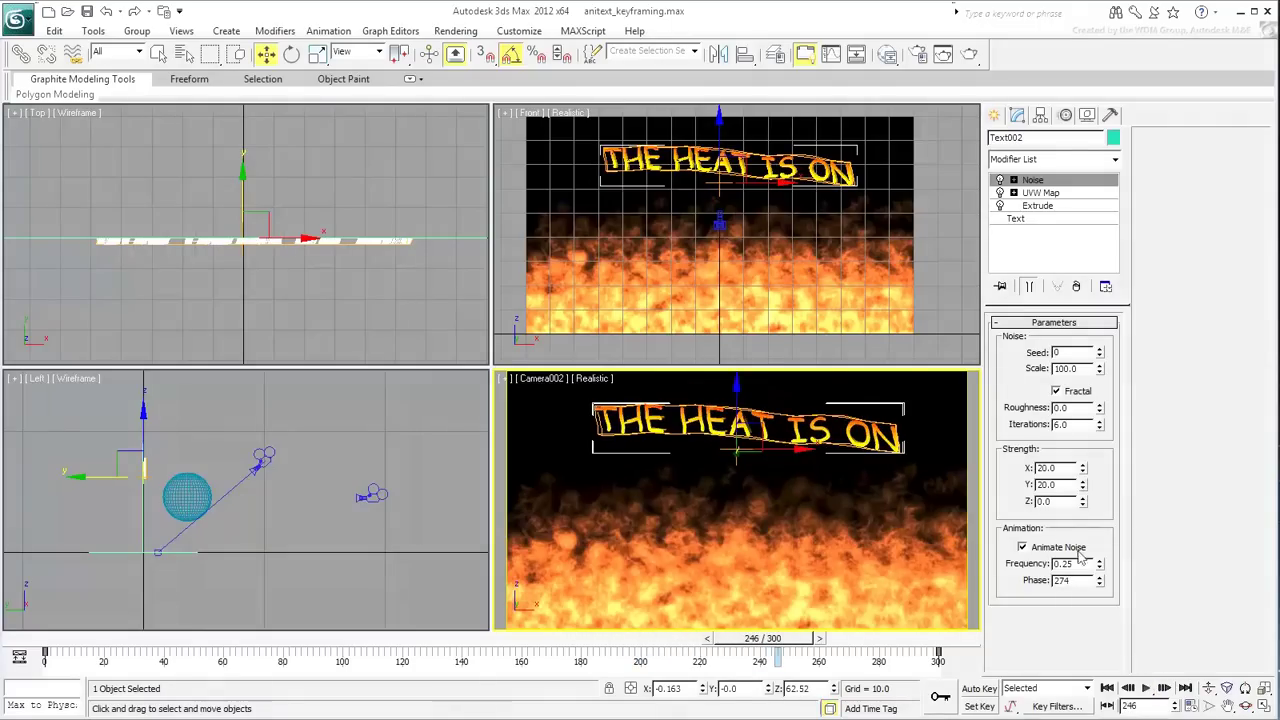
Set the noise frequency to 0.1 and replay the animation from the first frame
{"action": "left_click_drag", "start_coordinate": [1076, 564], "coordinate": [1033, 565]}
{"action": "type", "text": "0.1"}
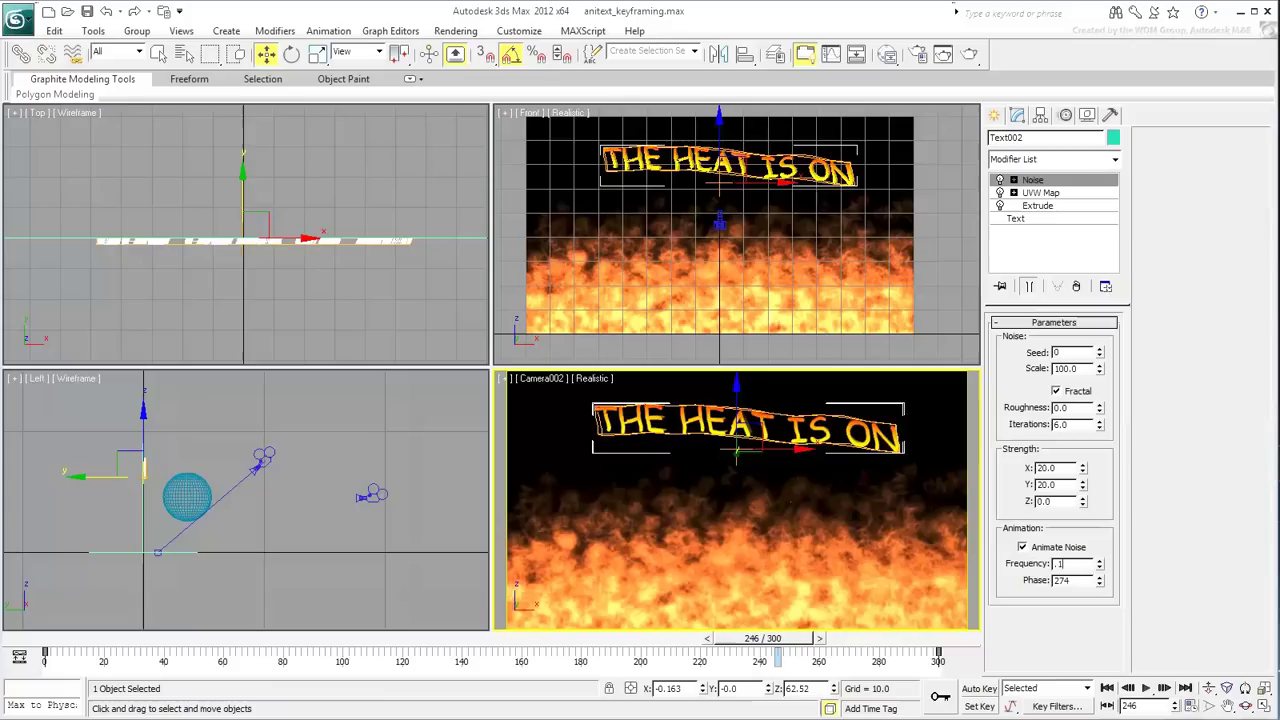
{"action": "key", "text": "Return"}
{"action": "left_click", "coordinate": [1107, 688]}
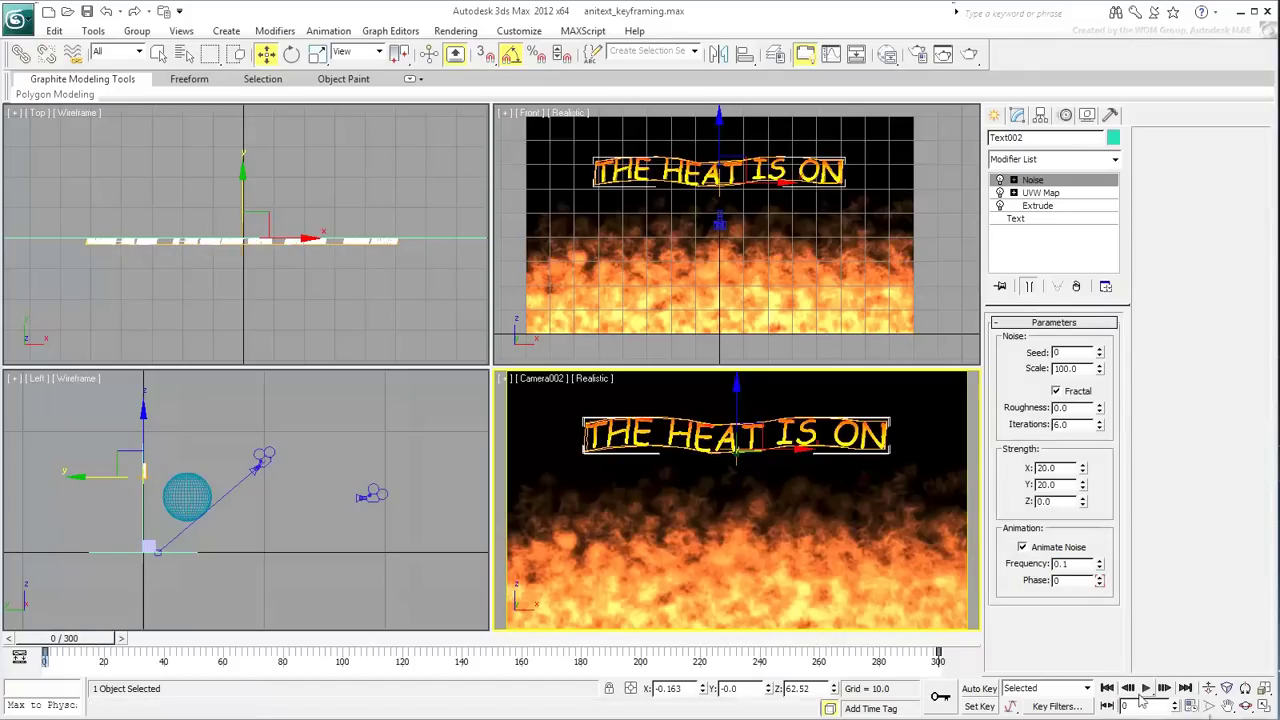
{"action": "left_click", "coordinate": [1147, 688]}
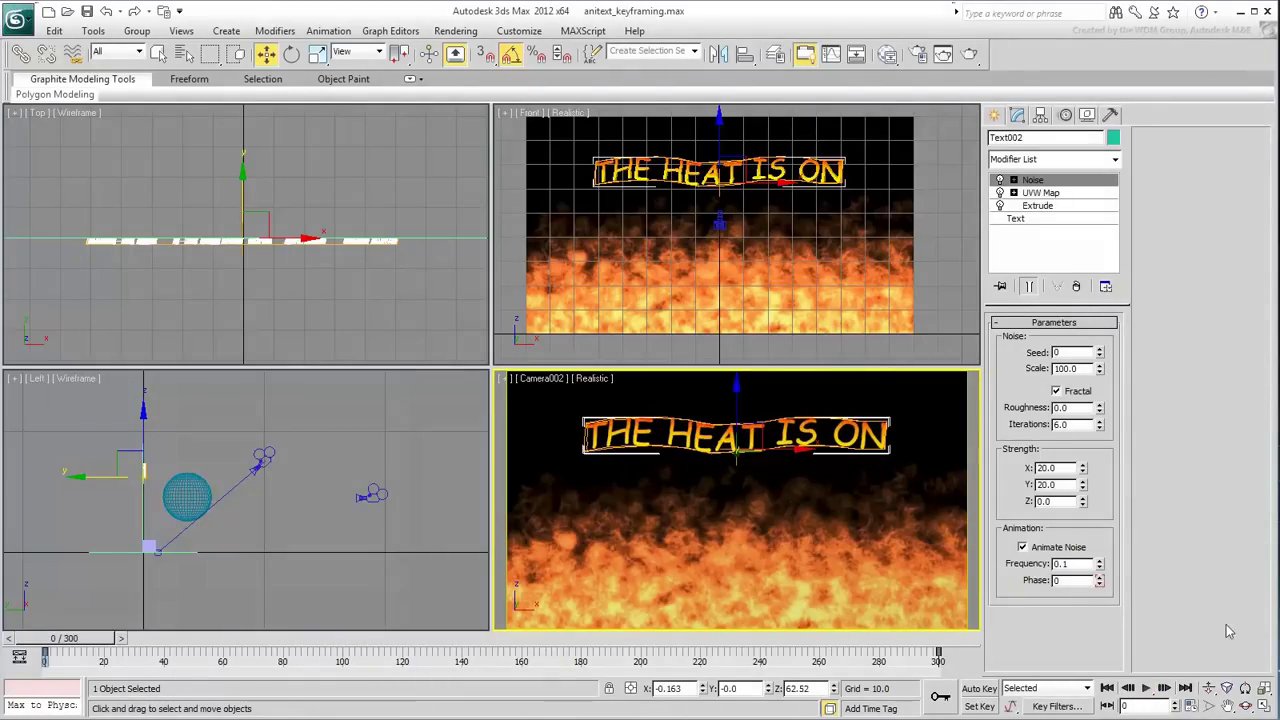
In the maximized camera view, swap the Fire bitmap from flames.jpg to flames.avi and play the animation
{"action": "left_click", "coordinate": [1264, 706]}
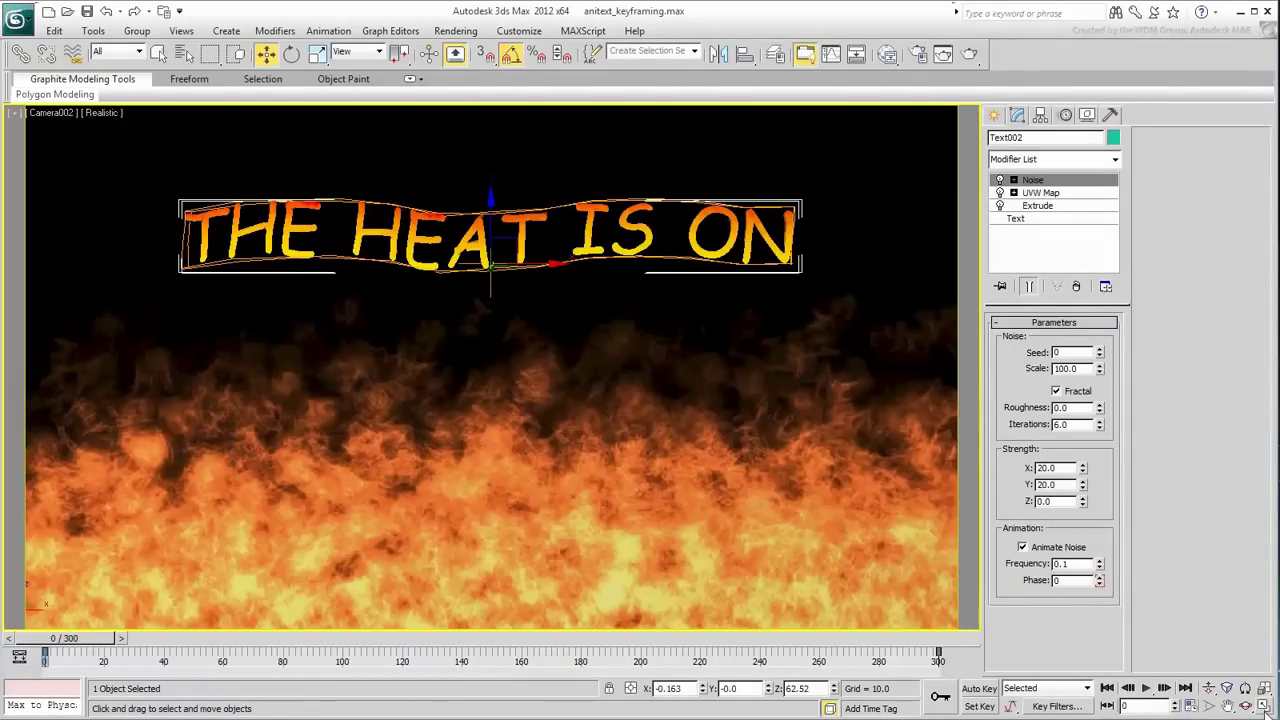
{"action": "left_click", "coordinate": [886, 55]}
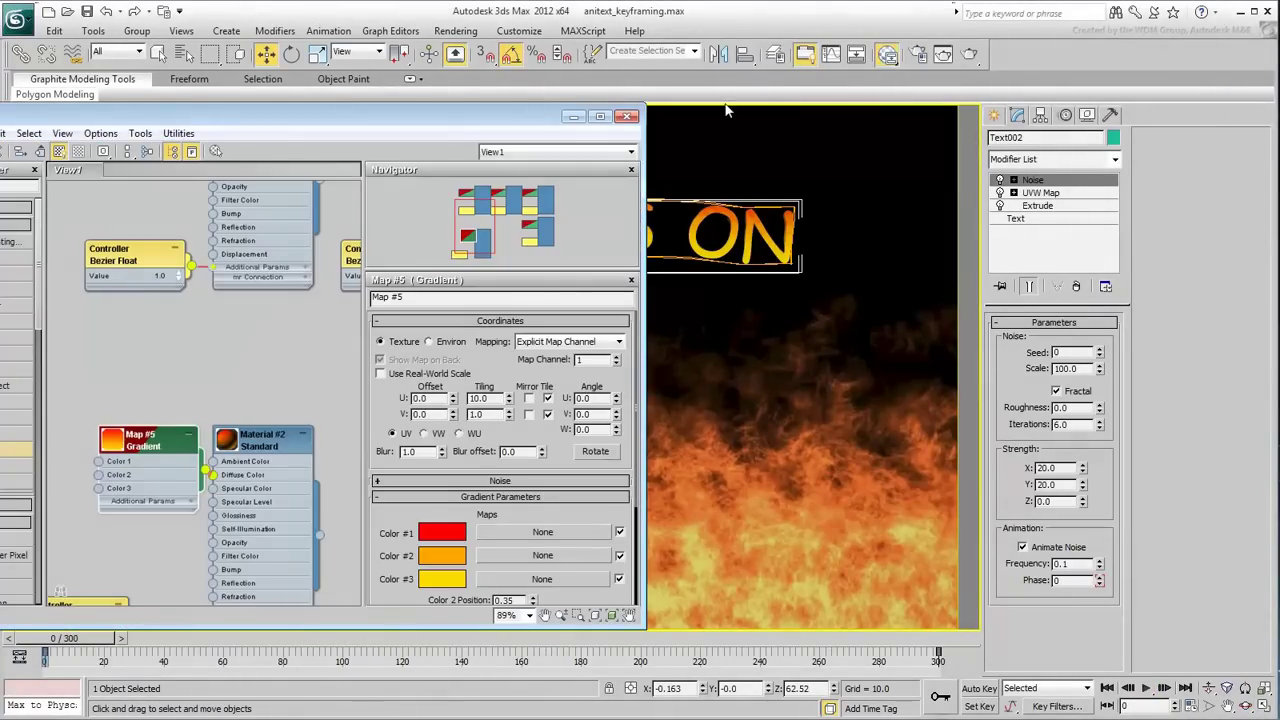
{"action": "middle_click_drag", "start_coordinate": [244, 378], "coordinate": [200, 360]}
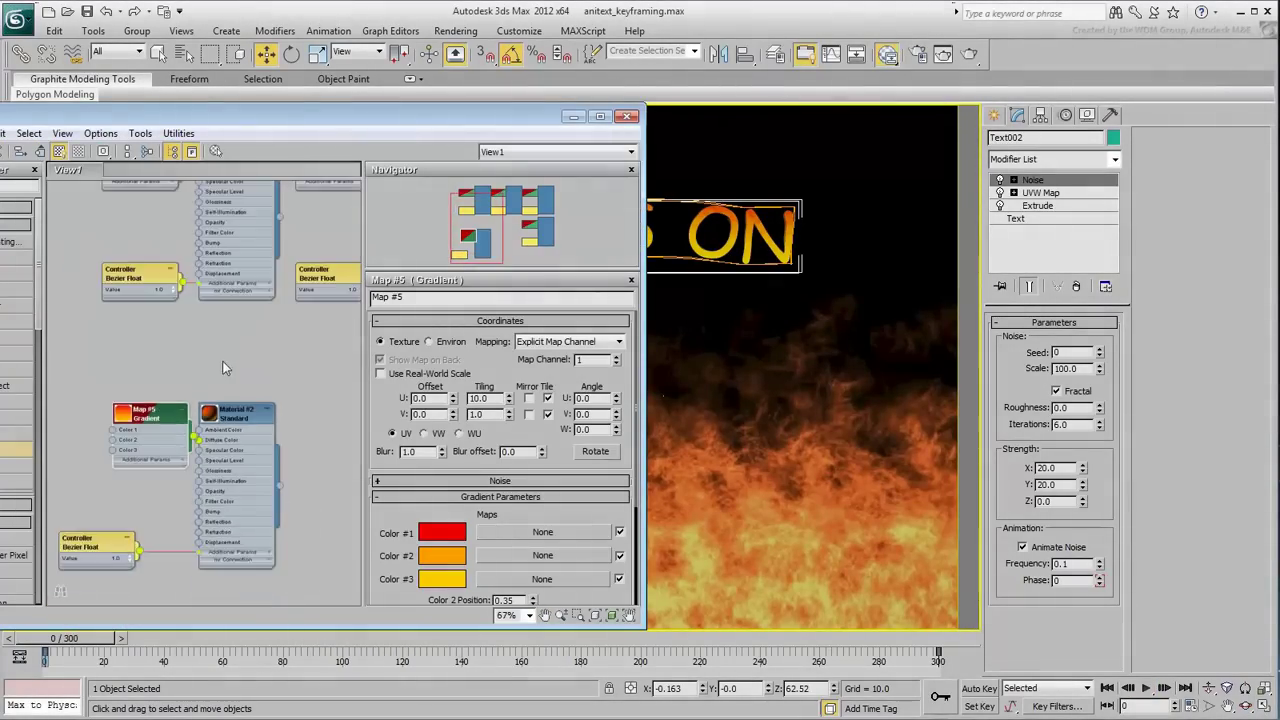
{"action": "double_click", "coordinate": [266, 252]}
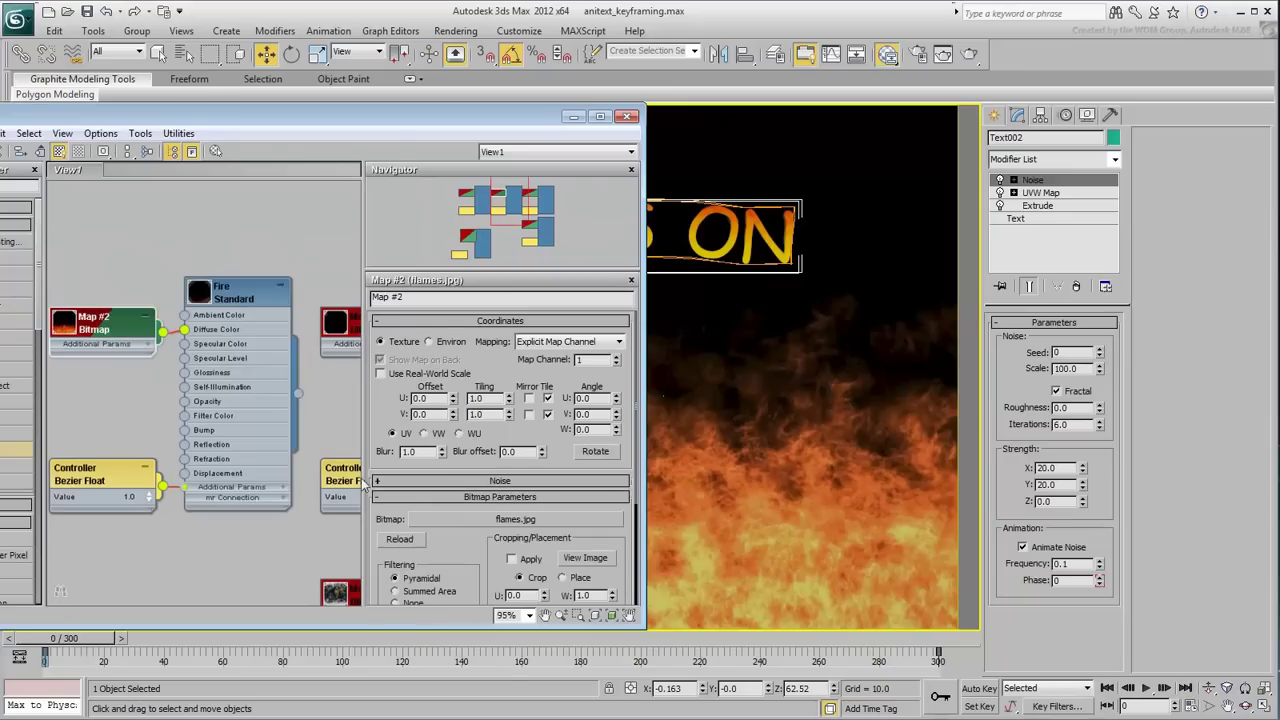
{"action": "left_click", "coordinate": [491, 527]}
{"action": "left_click", "coordinate": [142, 292]}
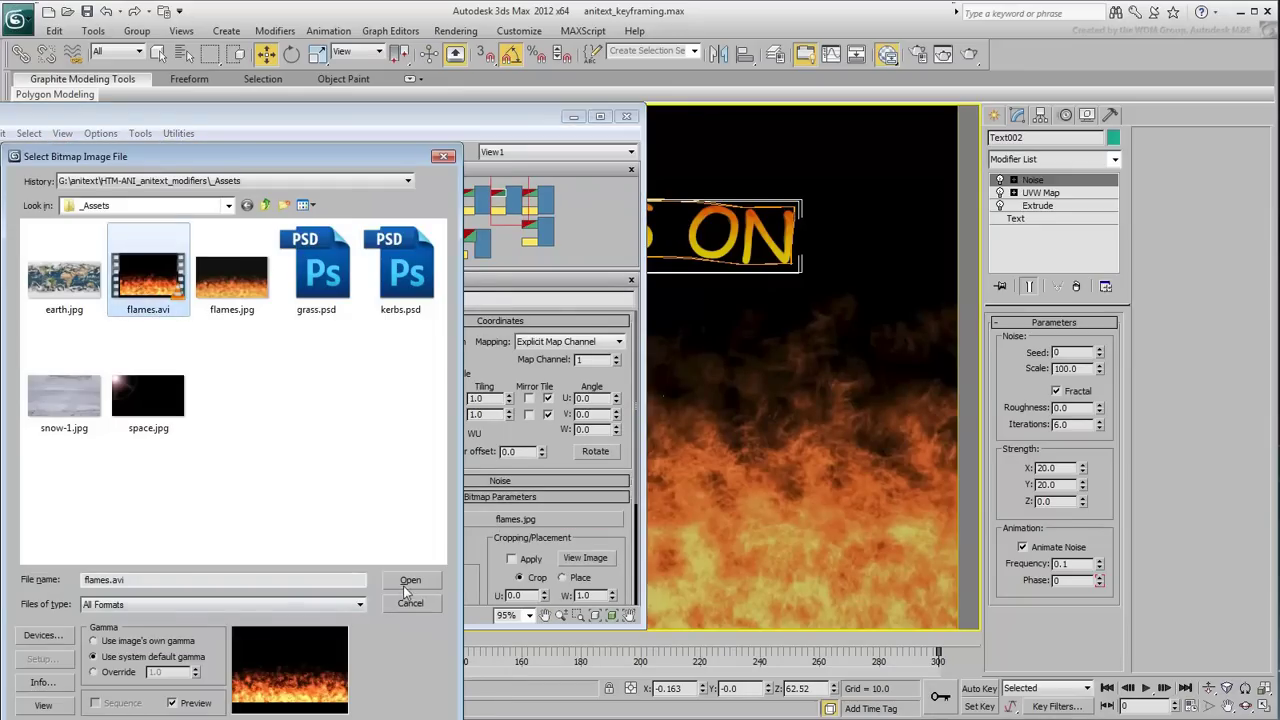
{"action": "left_click", "coordinate": [405, 592]}
{"action": "left_click", "coordinate": [627, 117]}
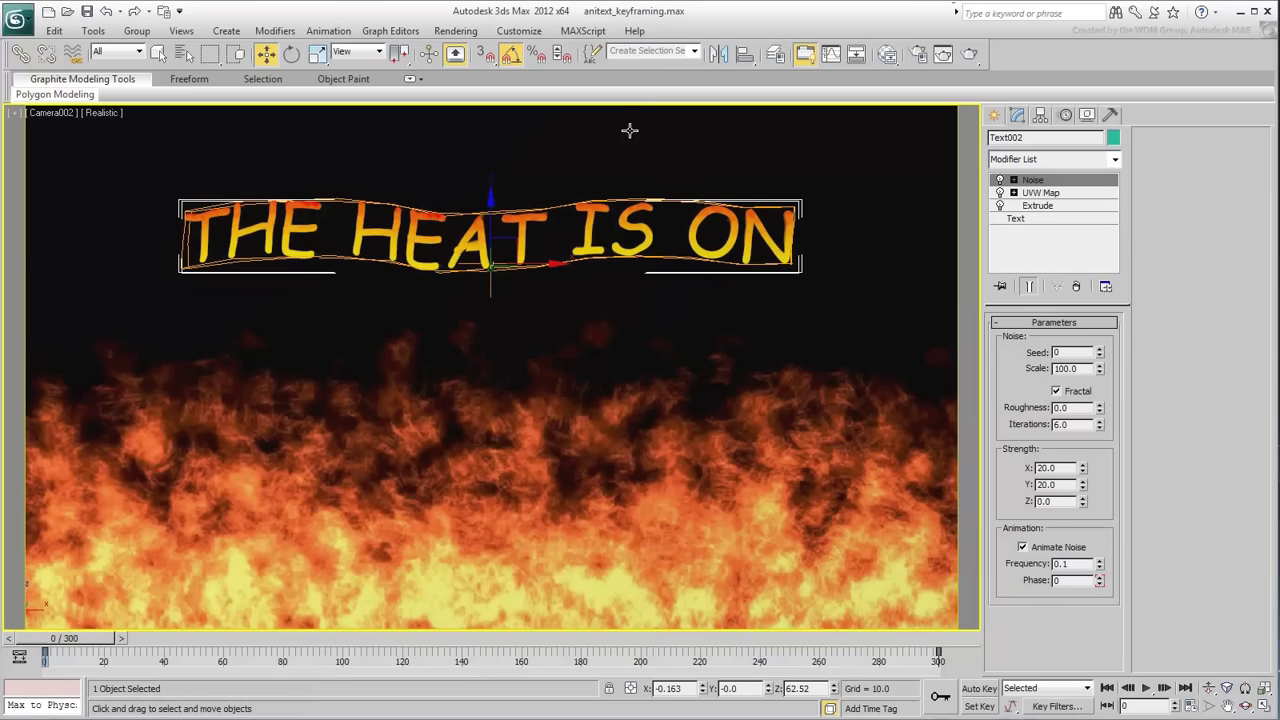
{"action": "left_click", "coordinate": [1146, 688]}
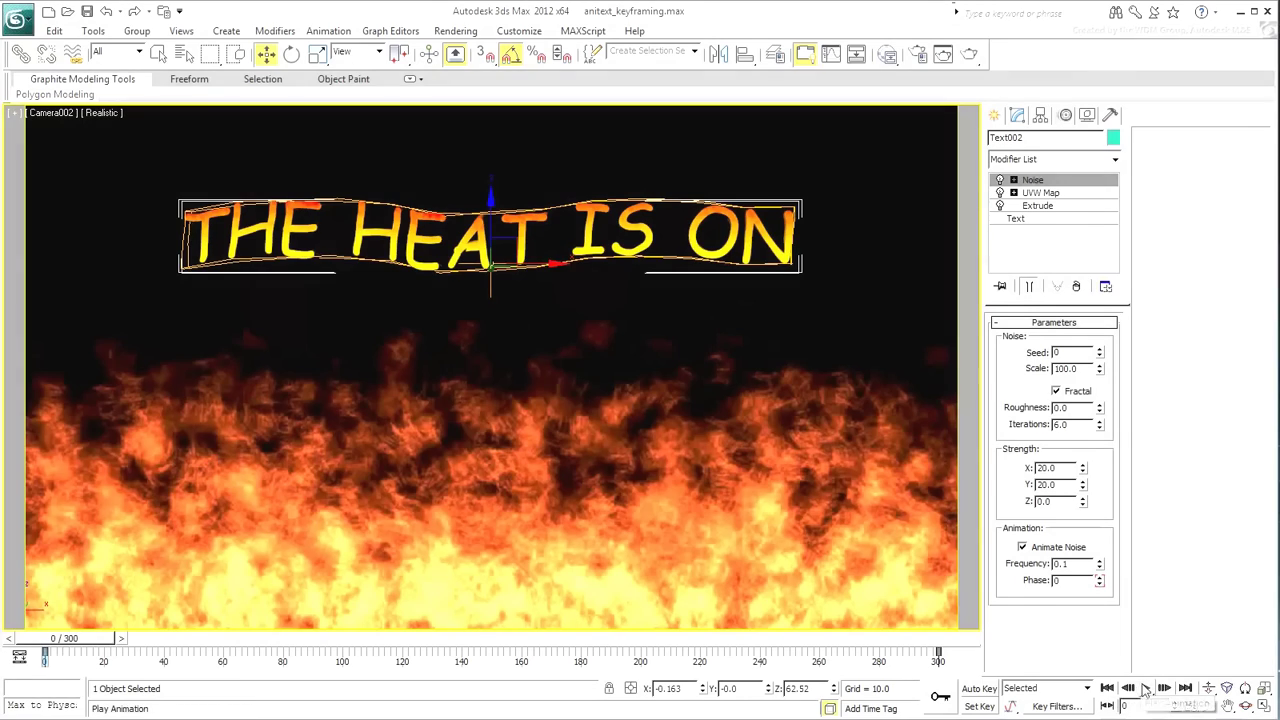
{"action": "left_click", "coordinate": [1146, 688]}
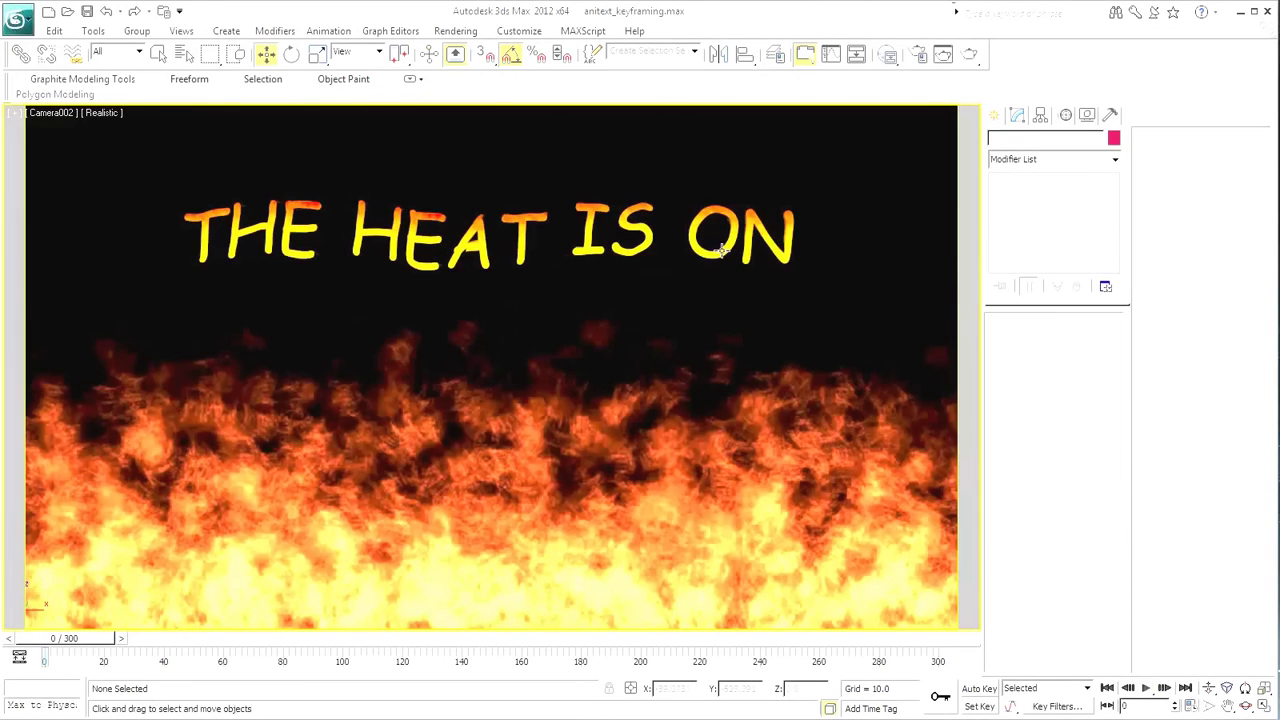
Append '!...' to the THE HEAT IS ON text object
{"action": "left_click", "coordinate": [720, 250]}
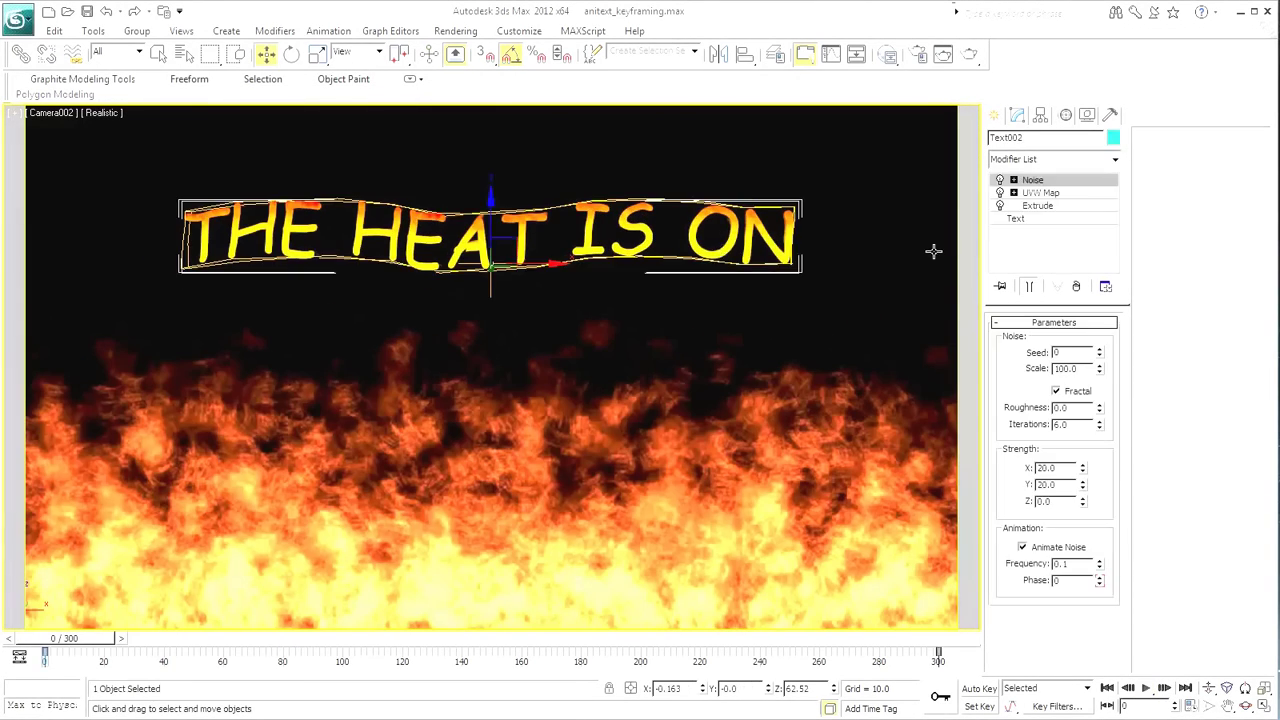
{"action": "left_click", "coordinate": [1017, 220]}
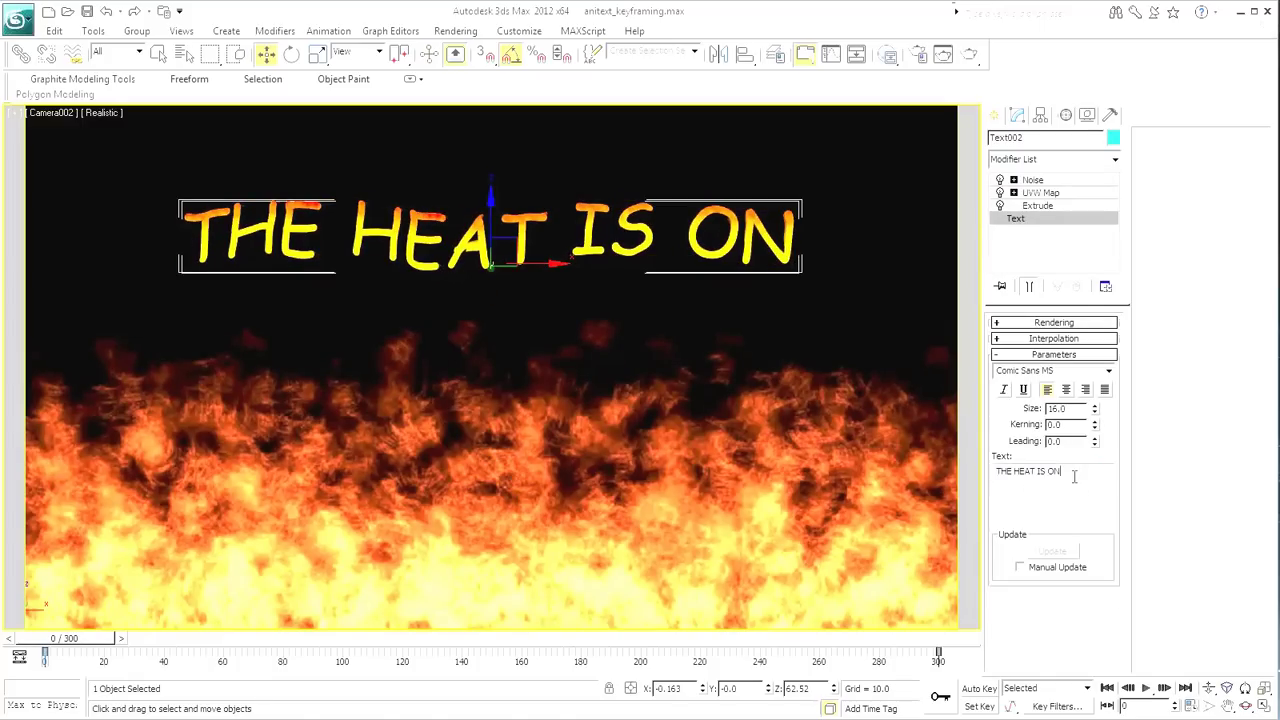
{"action": "type", "text": "!..."}
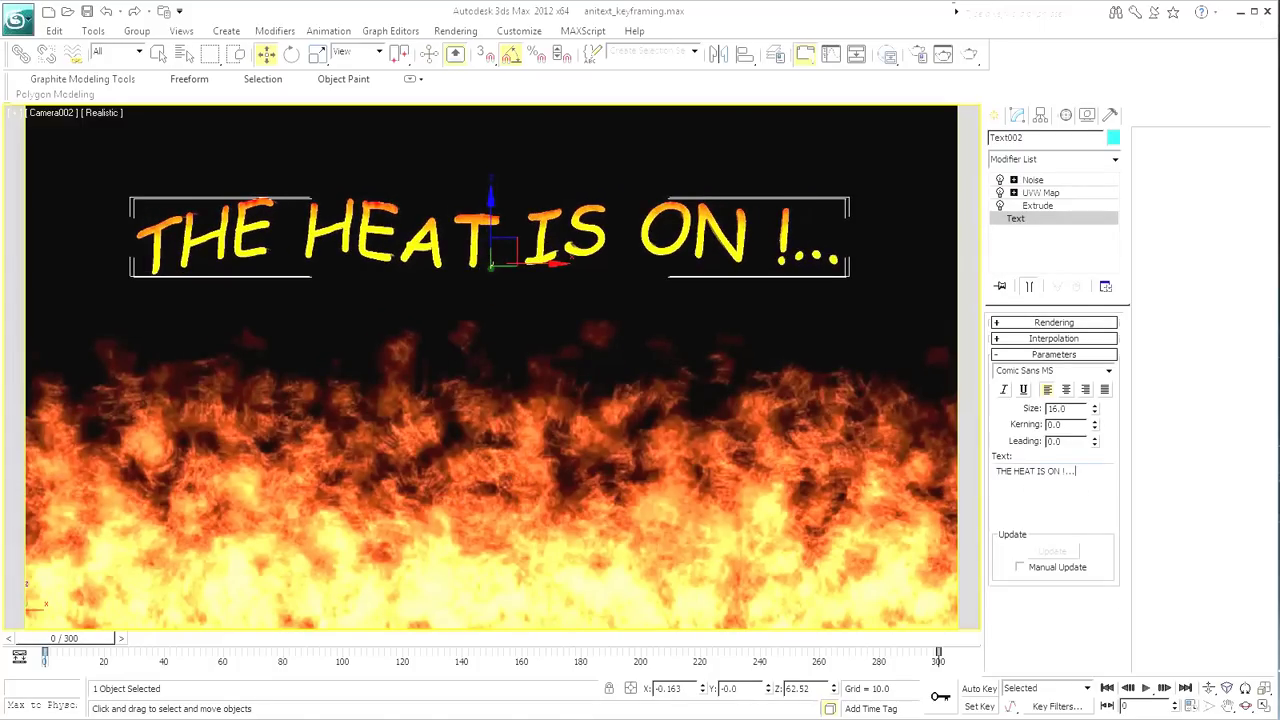
Deselect the text, play the animation, then restore the four-viewport layout at frame 0
{"action": "left_click", "coordinate": [970, 427]}
{"action": "left_click", "coordinate": [1146, 689]}
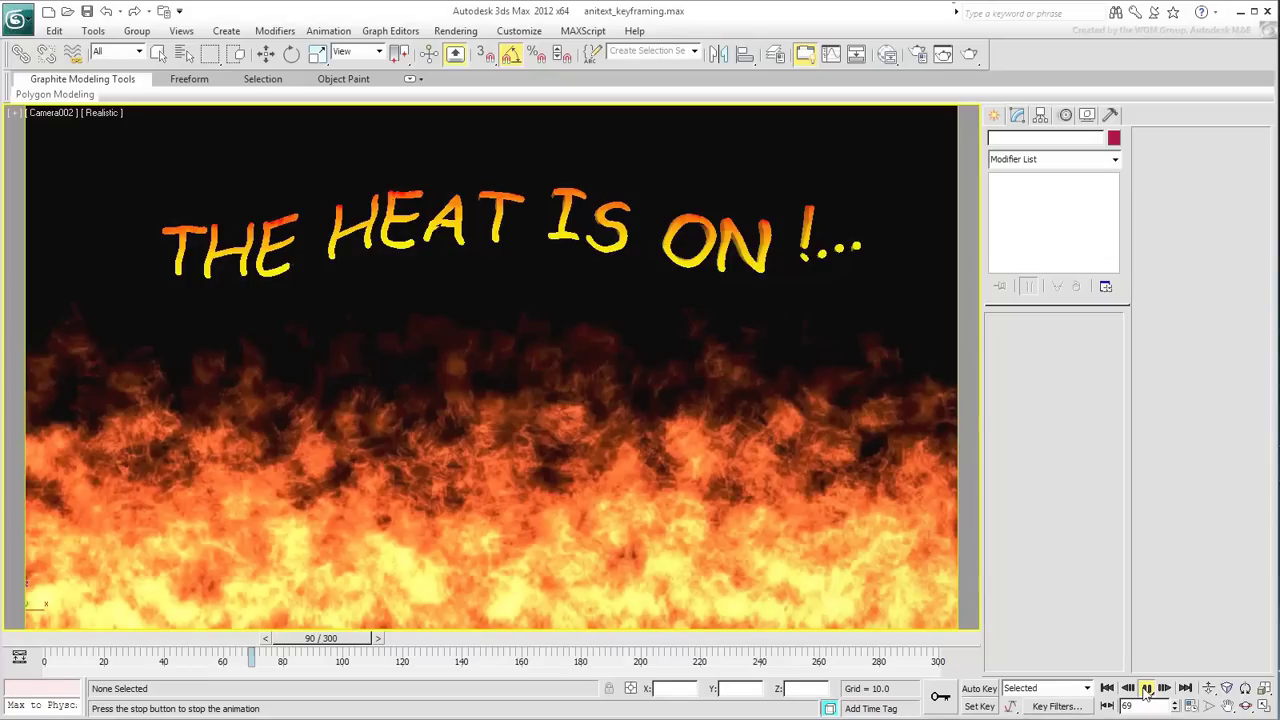
{"action": "left_click", "coordinate": [1146, 689]}
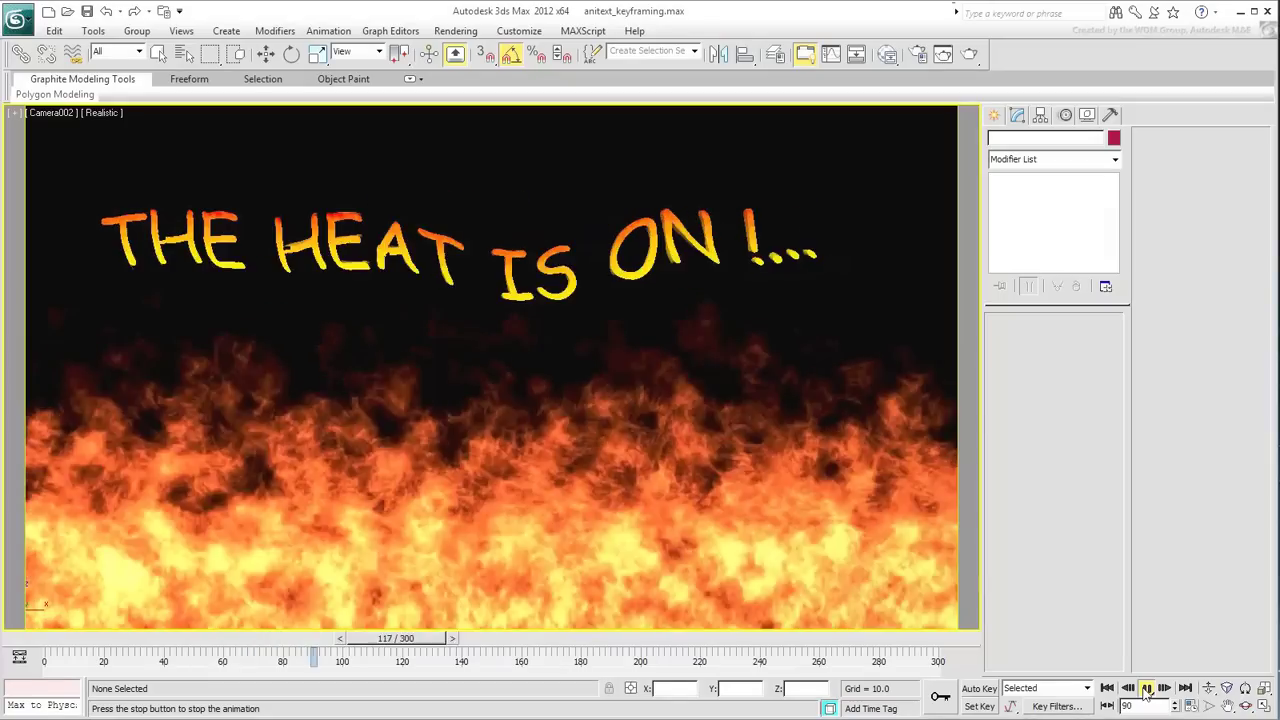
{"action": "key", "text": "Home"}
{"action": "key", "text": "w"}
{"action": "key", "text": "alt+w"}
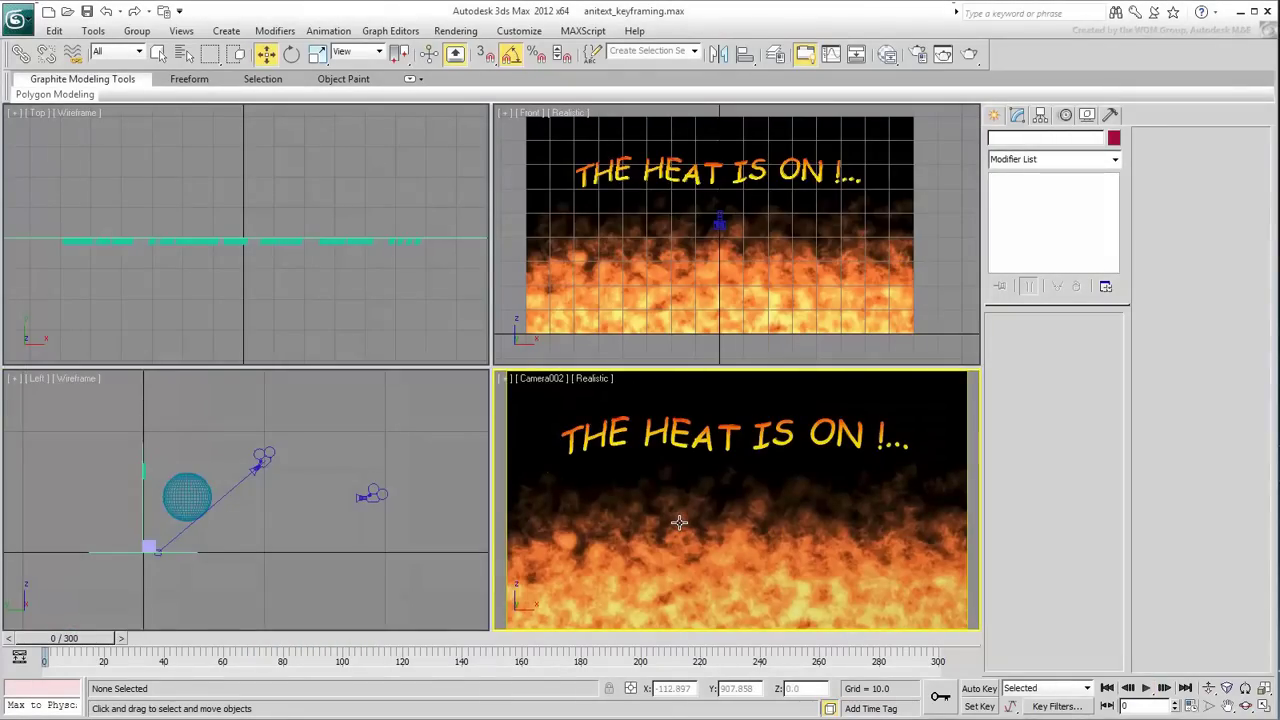
Switch a view to Camera003 and frame the Front view on the Earth with its grid hidden
{"action": "key", "text": "c"}
{"action": "double_click", "coordinate": [595, 274]}
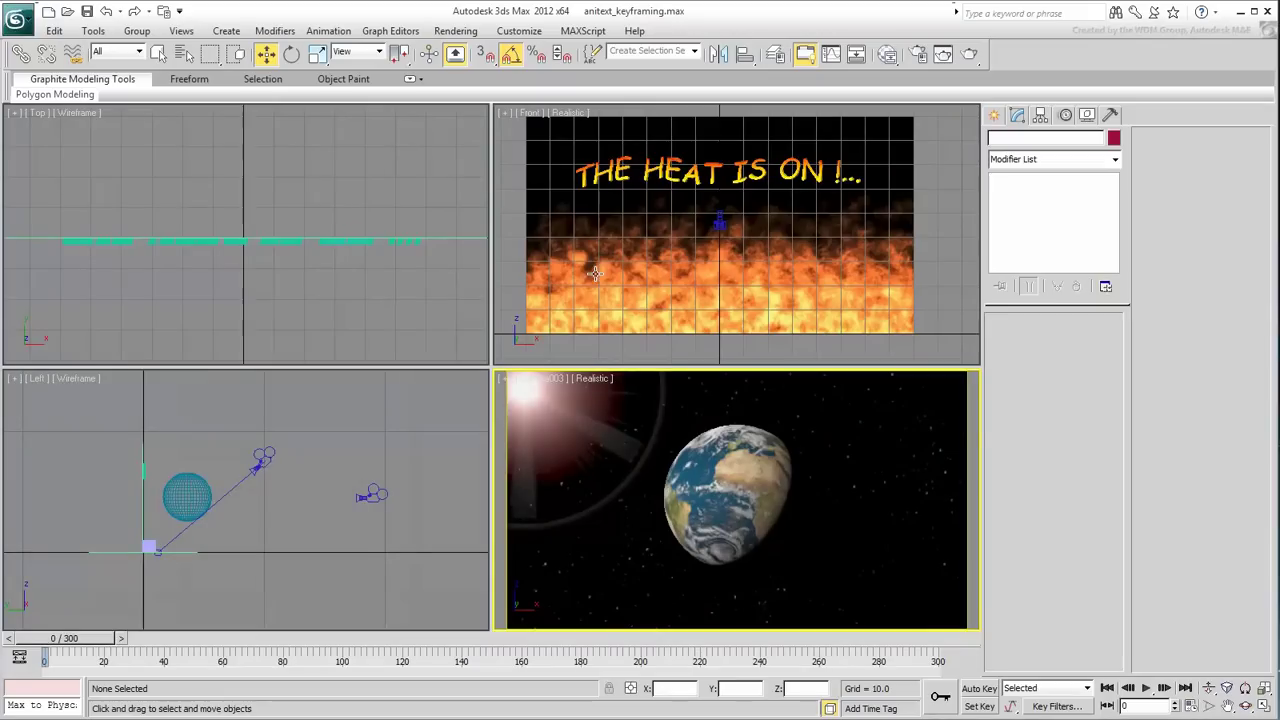
{"action": "right_click", "coordinate": [690, 236]}
{"action": "scroll", "coordinate": [700, 234], "scroll_direction": "down", "scroll_amount": 5}
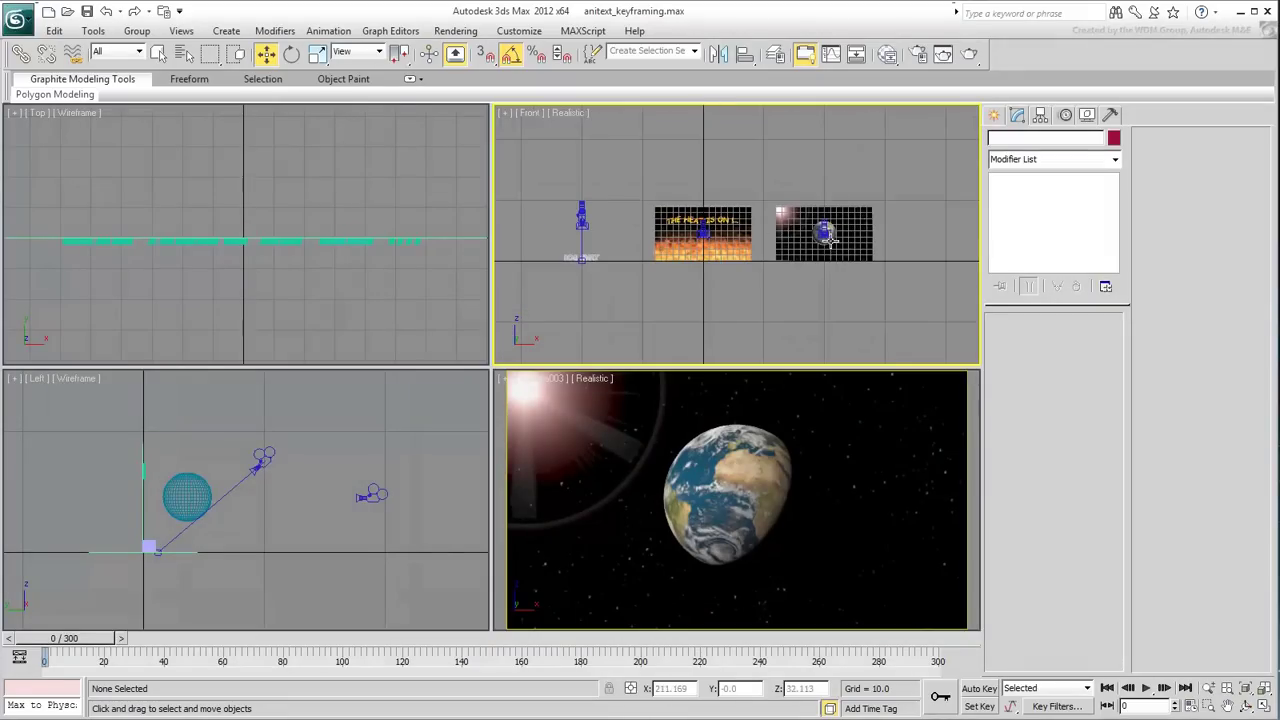
{"action": "middle_click_drag", "start_coordinate": [832, 243], "coordinate": [744, 267]}
{"action": "scroll", "coordinate": [766, 254], "scroll_direction": "up", "scroll_amount": 5}
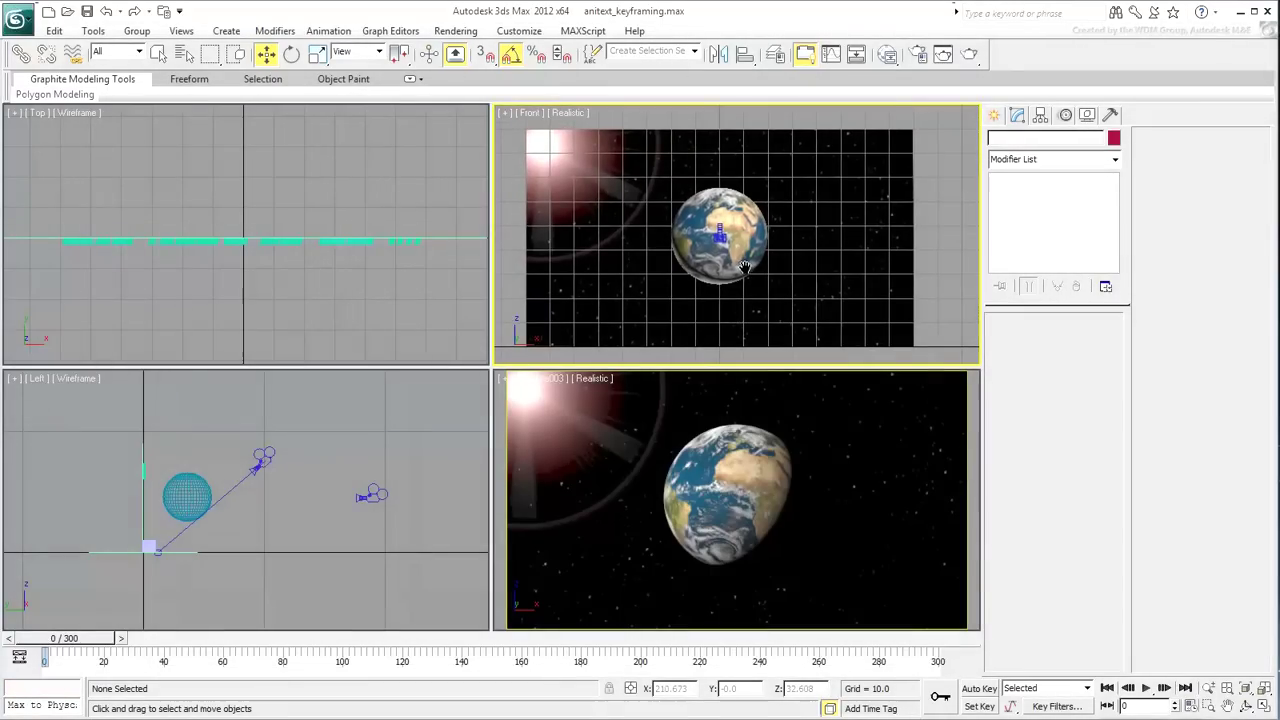
{"action": "key", "text": "g"}
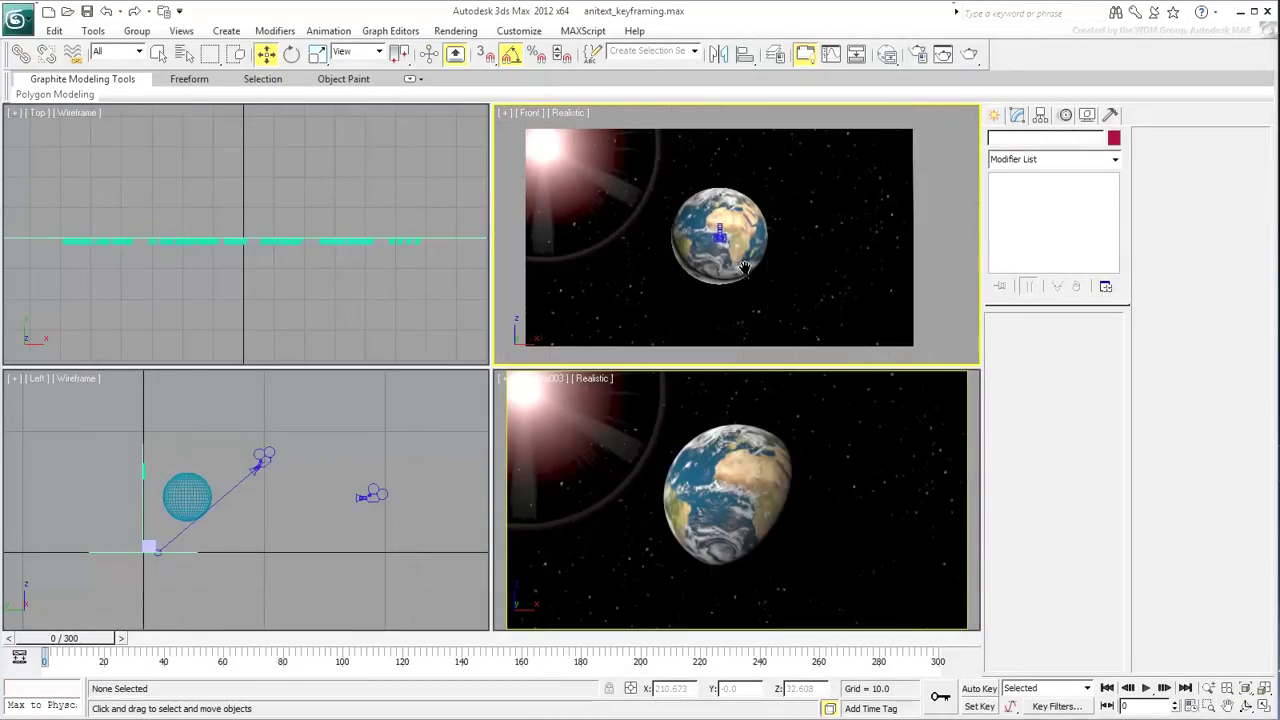
Centre the sphere in the Top view and bring up the spline shape creation options
{"action": "right_click", "coordinate": [270, 264]}
{"action": "scroll", "coordinate": [270, 264], "scroll_direction": "down", "scroll_amount": 3}
{"action": "scroll", "coordinate": [204, 270], "scroll_direction": "down", "scroll_amount": 2}
{"action": "scroll", "coordinate": [343, 266], "scroll_direction": "up", "scroll_amount": 5}
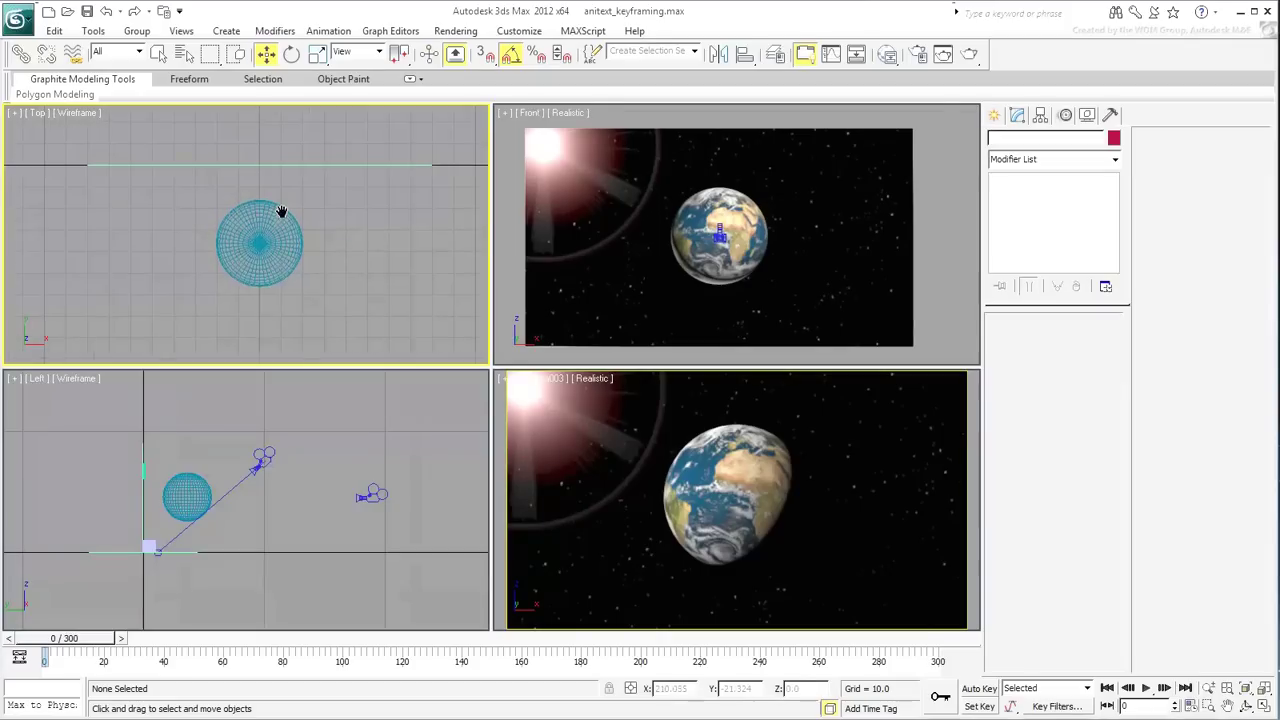
{"action": "middle_click_drag", "start_coordinate": [281, 212], "coordinate": [259, 219]}
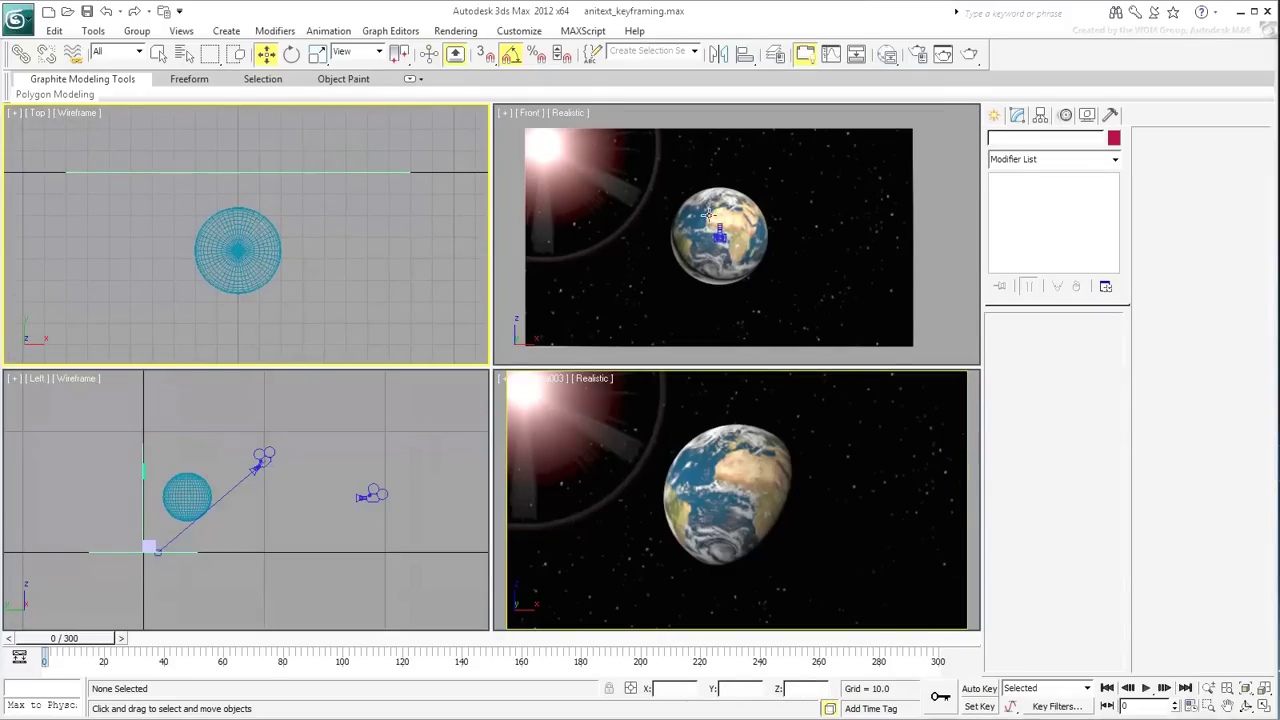
{"action": "left_click", "coordinate": [997, 116]}
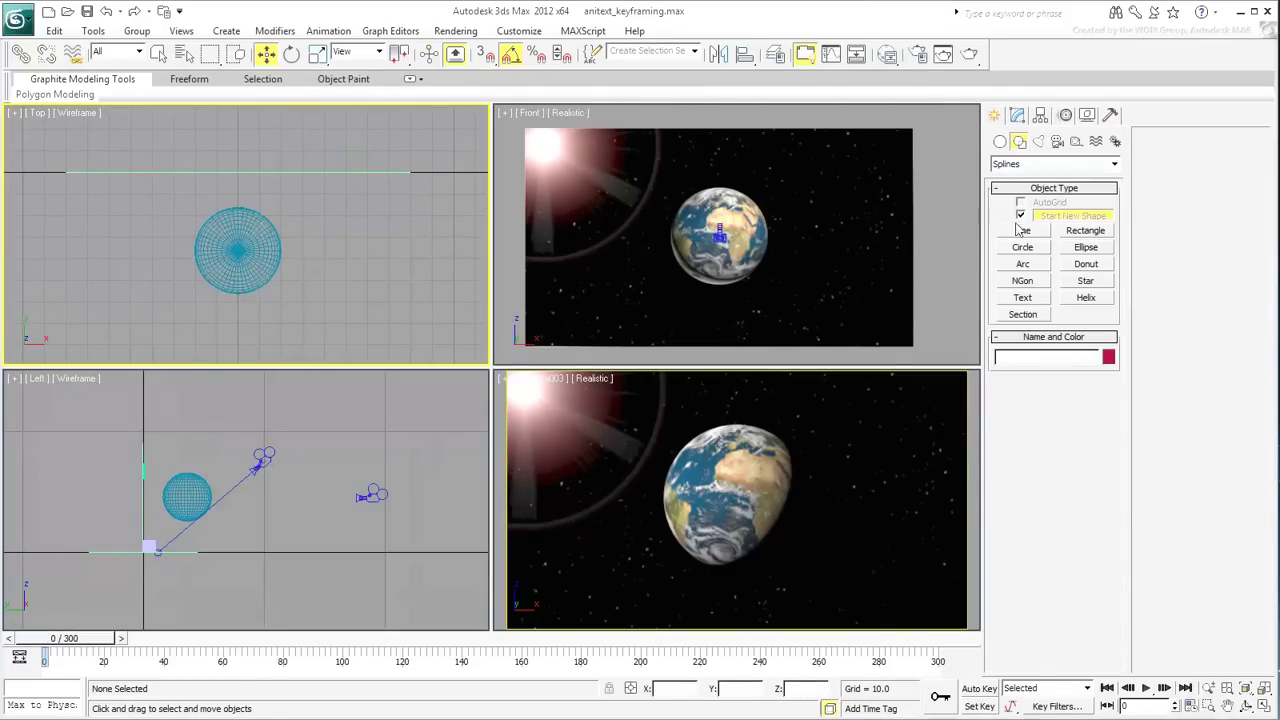
Create a Text shape reading 'AROUND THE WORLD' in the Front view, set in Bank Gothic Medium BT
{"action": "left_click", "coordinate": [1022, 297]}
{"action": "left_click_drag", "start_coordinate": [1037, 531], "coordinate": [931, 534]}
{"action": "type", "text": "A"}
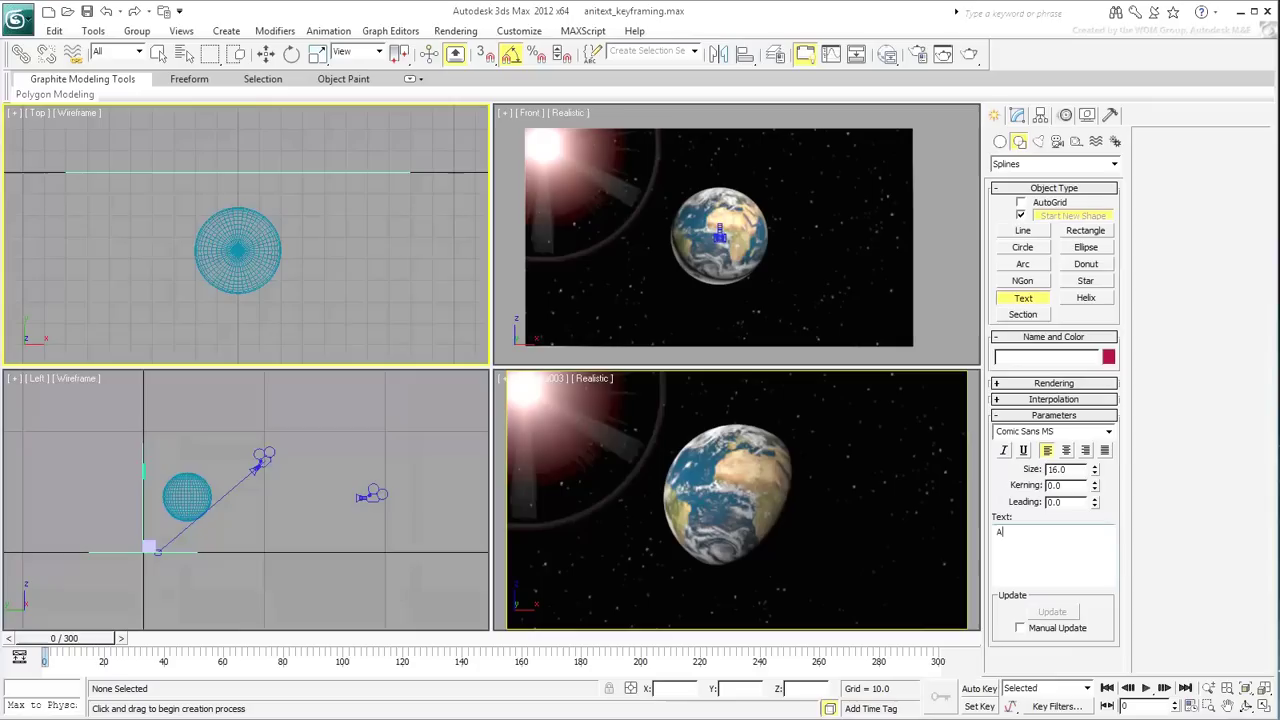
{"action": "type", "text": "ROUND THE WORLD"}
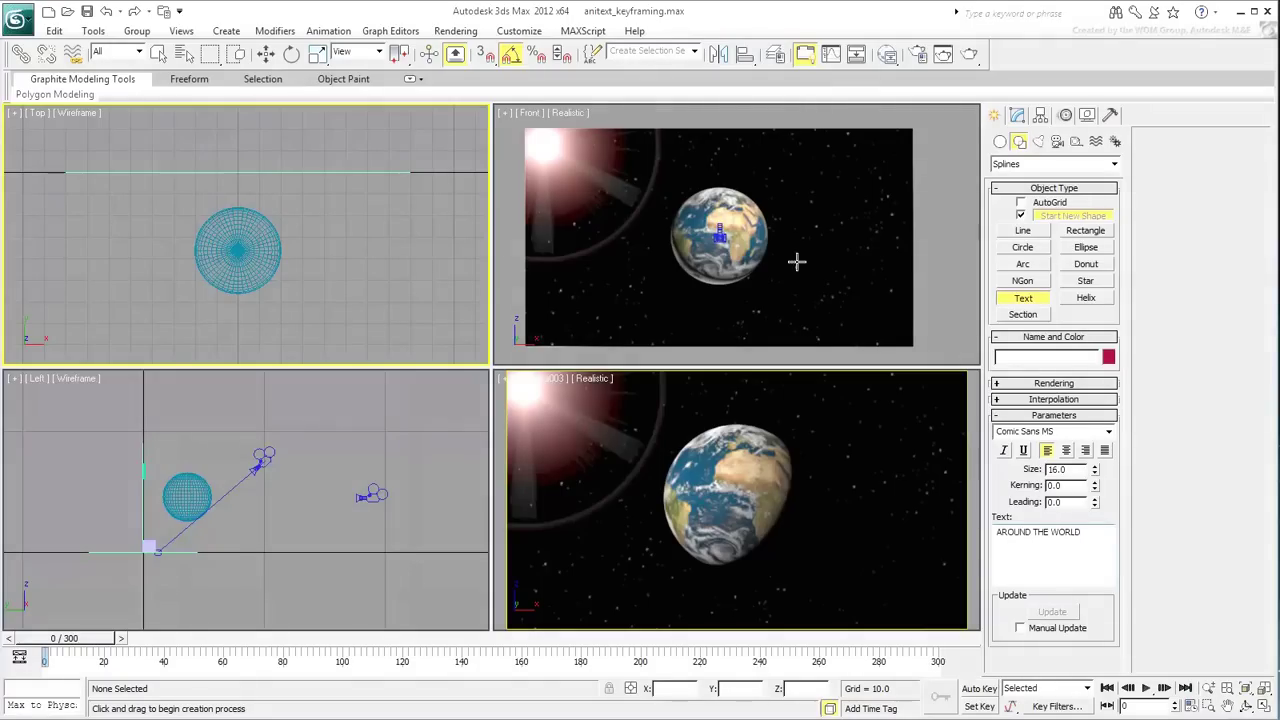
{"action": "left_click", "coordinate": [718, 234]}
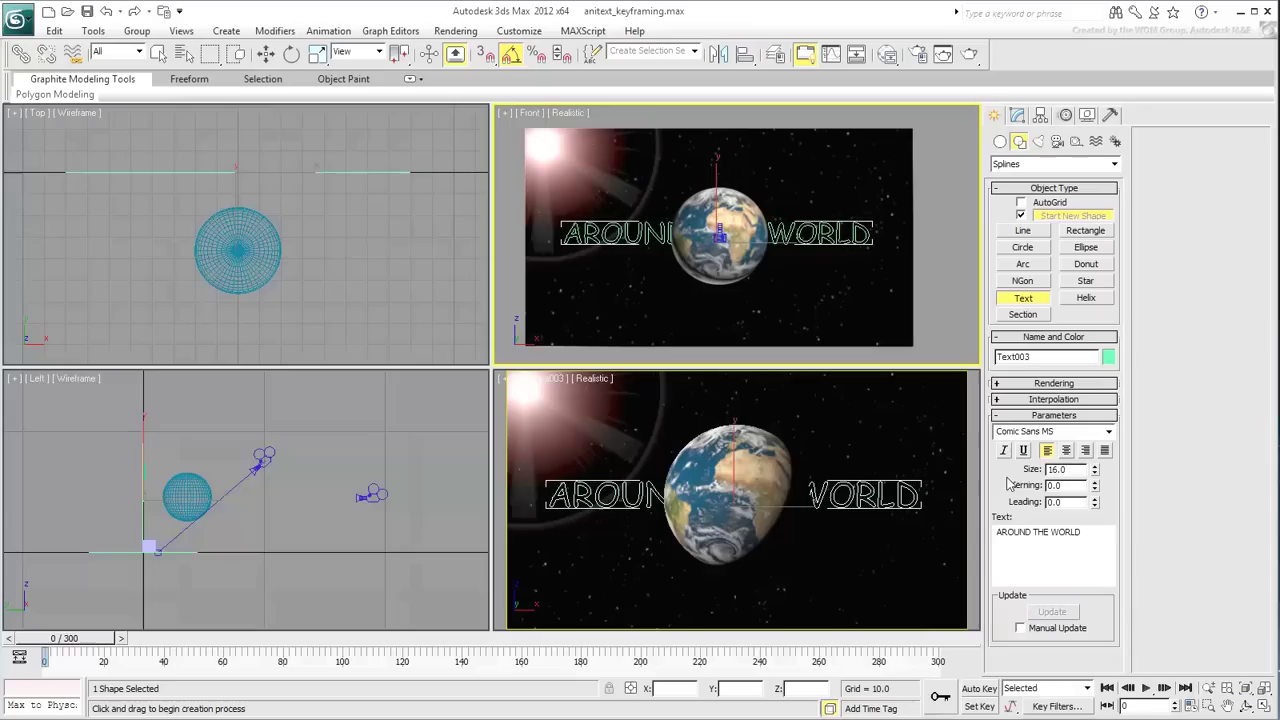
{"action": "left_click", "coordinate": [1108, 431]}
{"action": "type", "text": "b"}
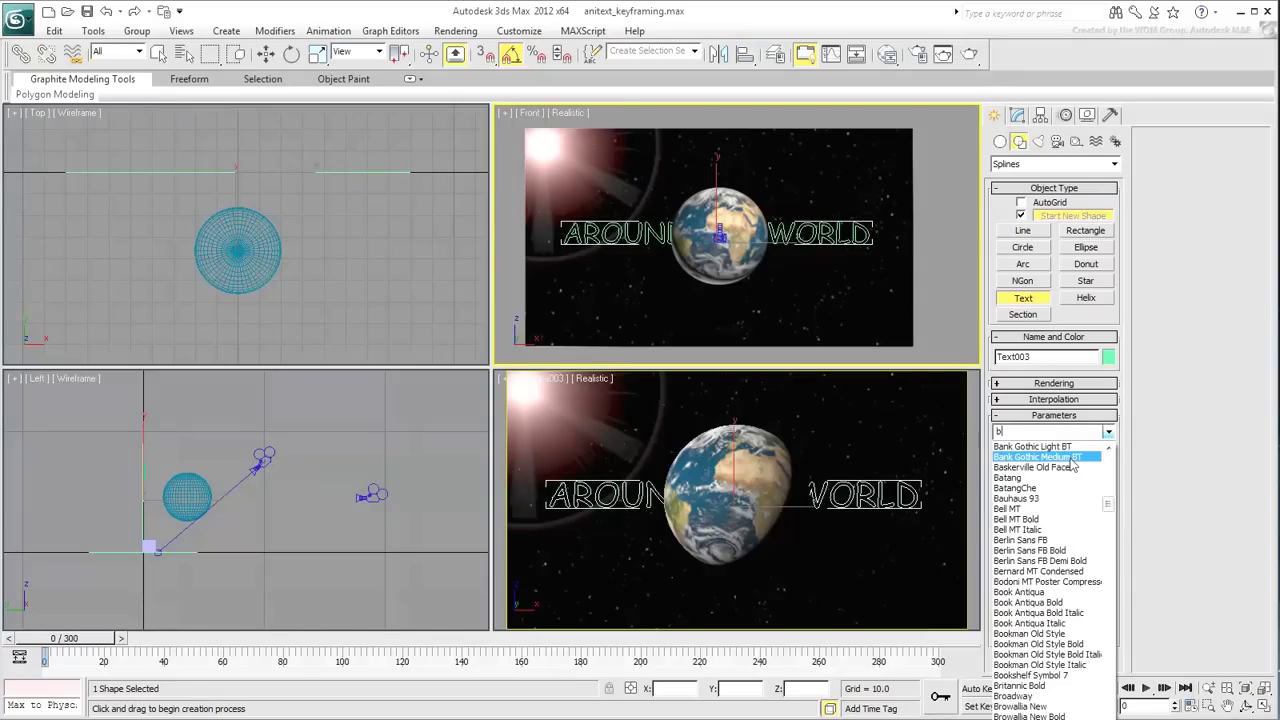
{"action": "left_click", "coordinate": [1040, 457]}
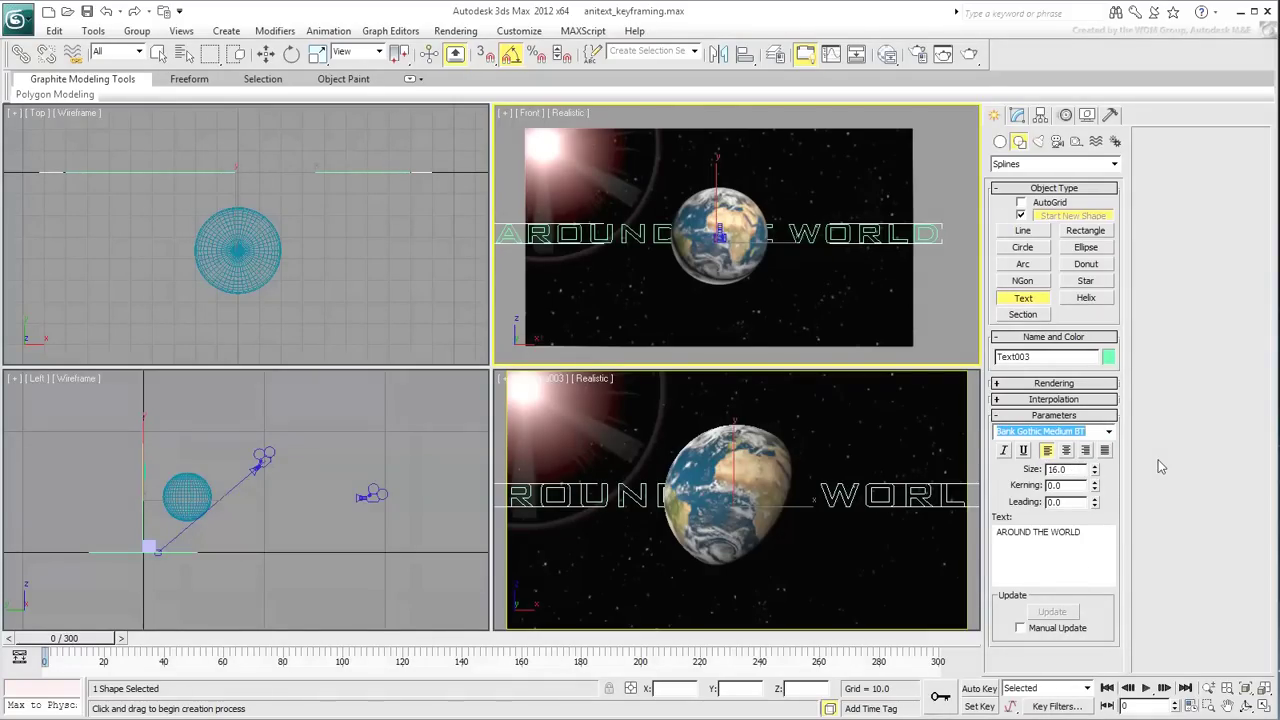
Add a Bevel modifier with Level 1 height 0.5 and outline 0.3
{"action": "left_click", "coordinate": [1019, 117]}
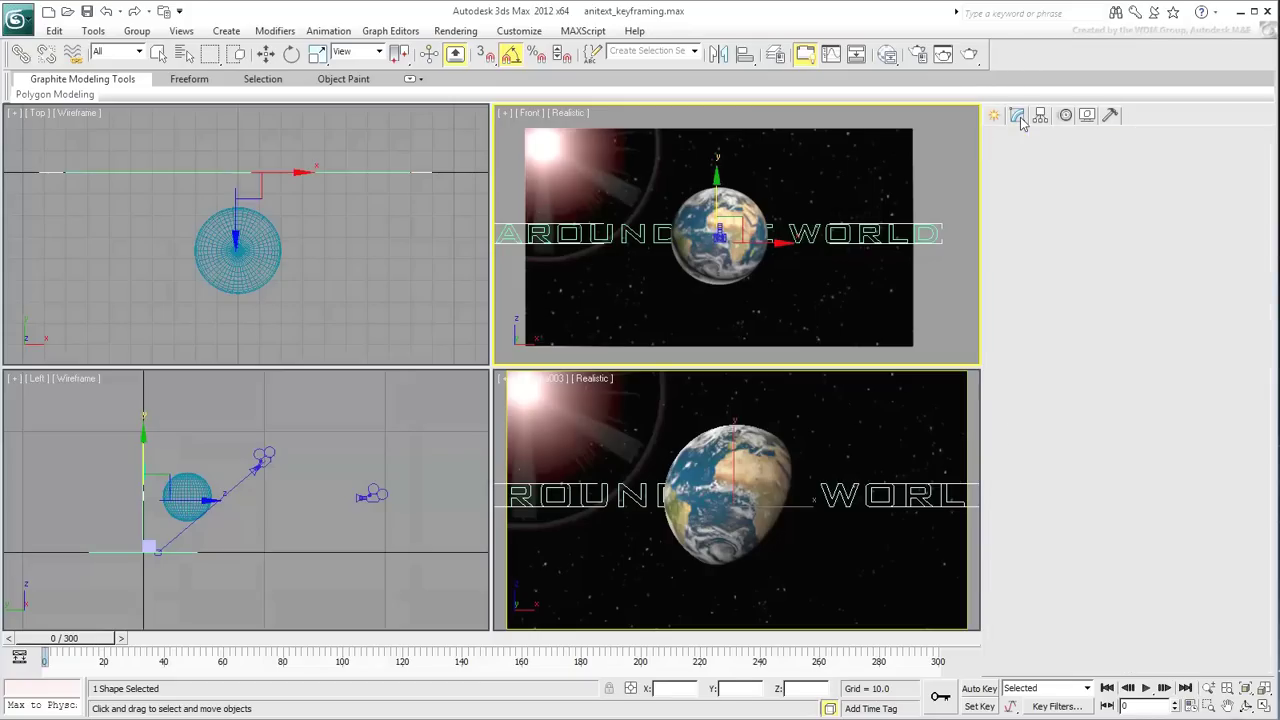
{"action": "left_click", "coordinate": [1115, 160]}
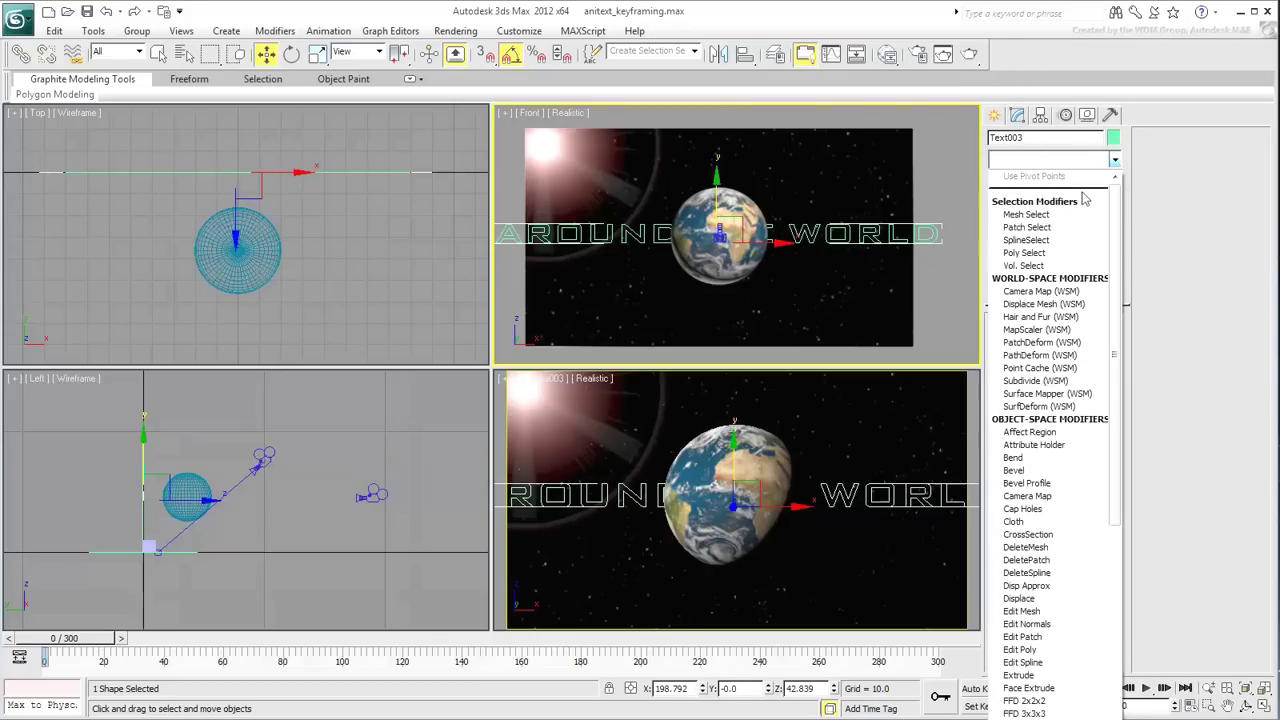
{"action": "left_click", "coordinate": [1030, 474]}
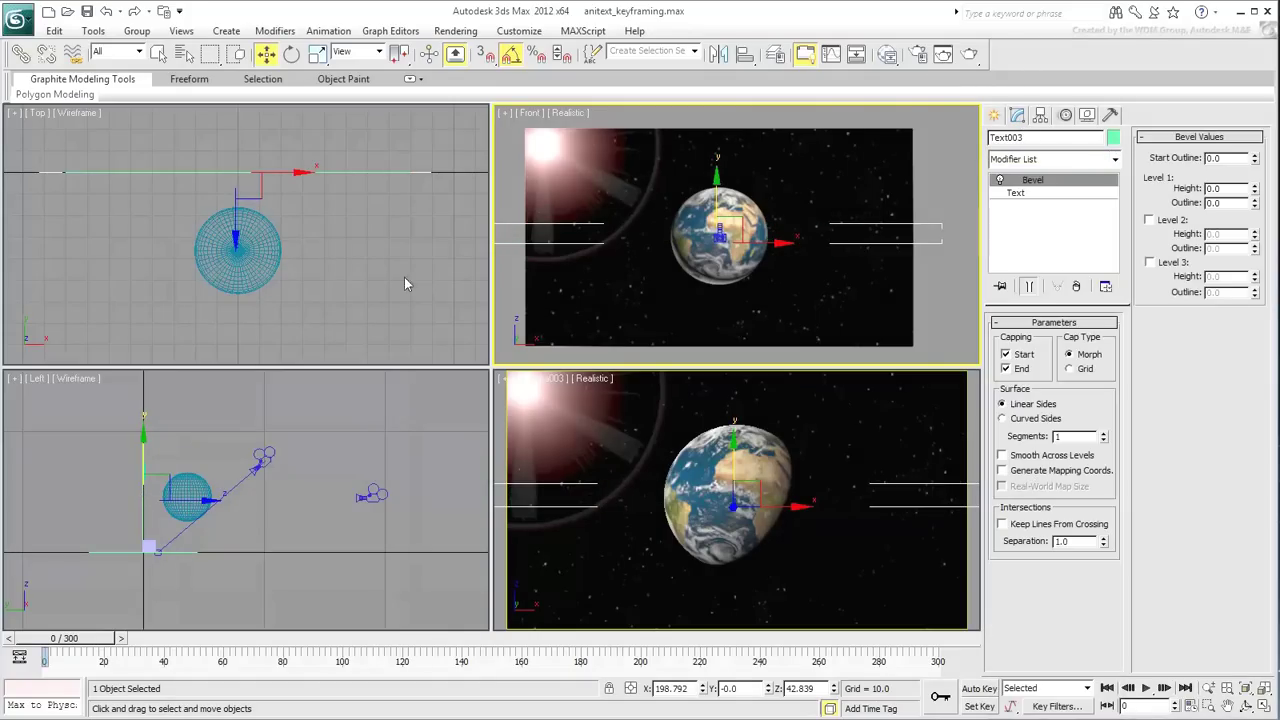
{"action": "middle_click_drag", "start_coordinate": [203, 167], "coordinate": [208, 216]}
{"action": "scroll", "coordinate": [357, 263], "scroll_direction": "up", "scroll_amount": 3}
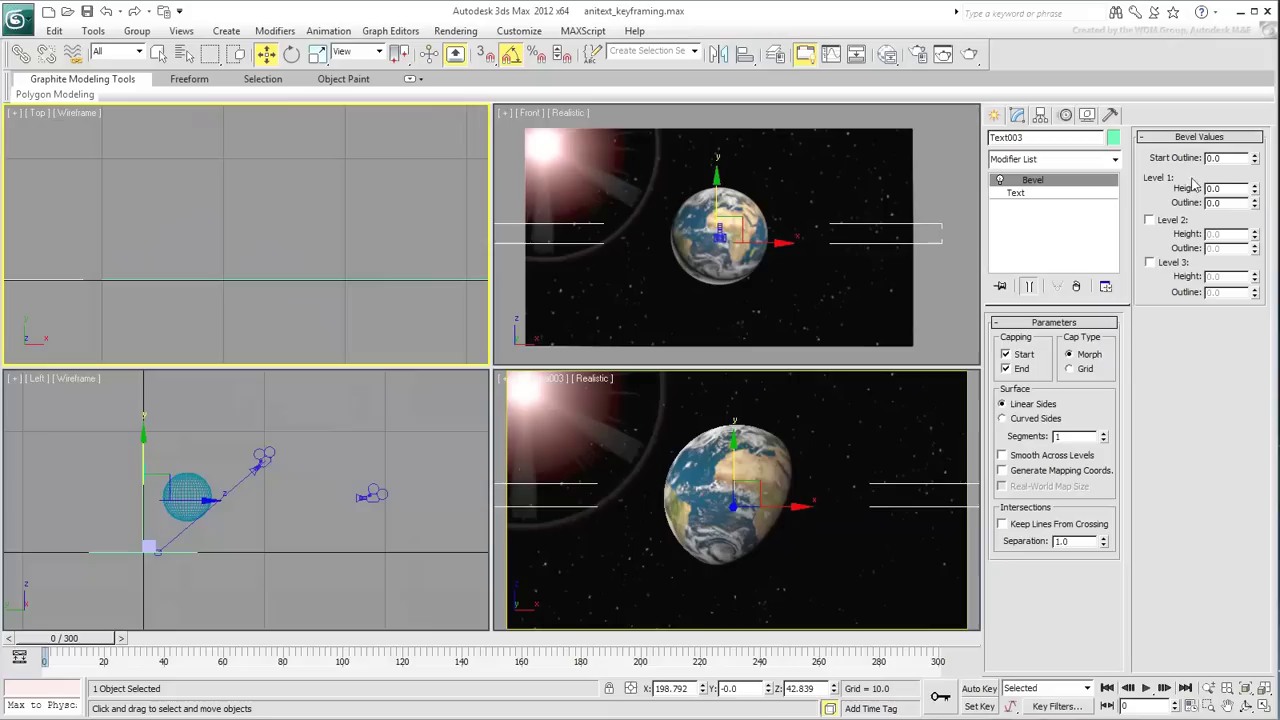
{"action": "left_click", "coordinate": [1255, 187]}
{"action": "scroll", "coordinate": [229, 274], "scroll_direction": "up", "scroll_amount": 3}
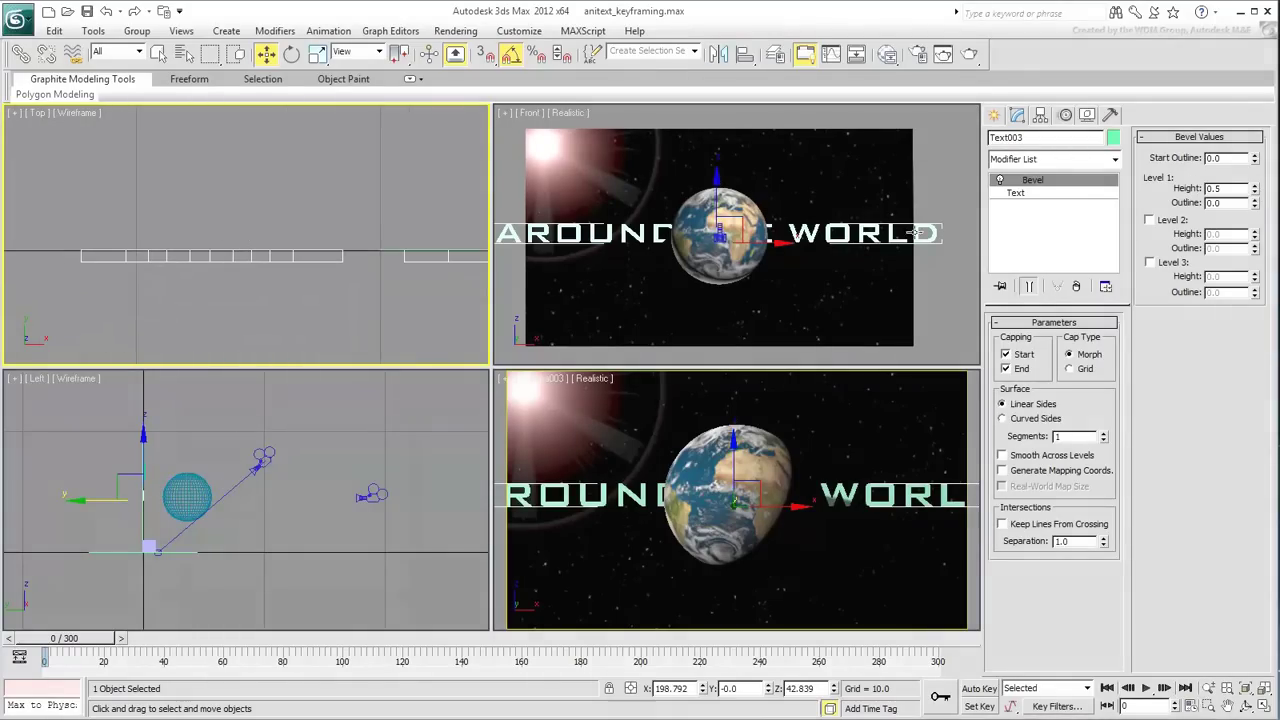
{"action": "double_click", "coordinate": [1229, 202]}
{"action": "type", "text": "0.3"}
{"action": "key", "text": "Return"}
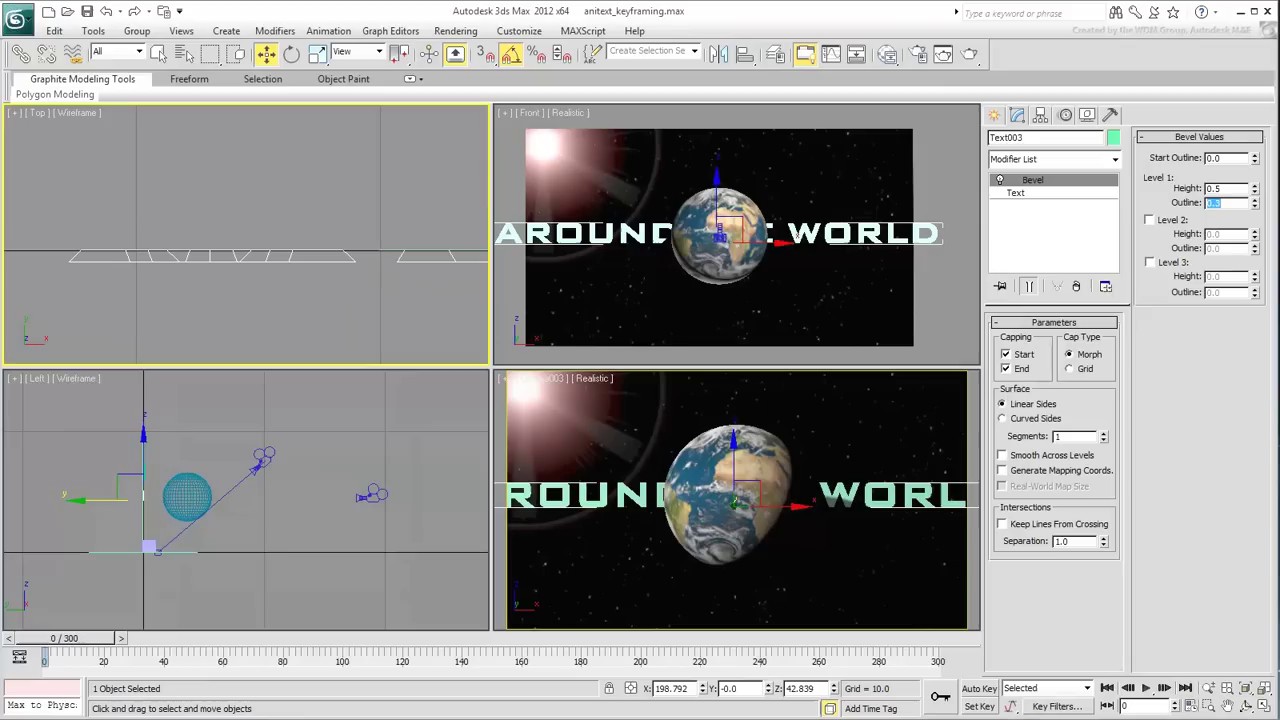
Enable Level 2 at height 3.0 and Level 3 at height 0.5 with outline -0.3
{"action": "left_click", "coordinate": [1168, 221]}
{"action": "left_click_drag", "start_coordinate": [1256, 234], "coordinate": [1257, 170]}
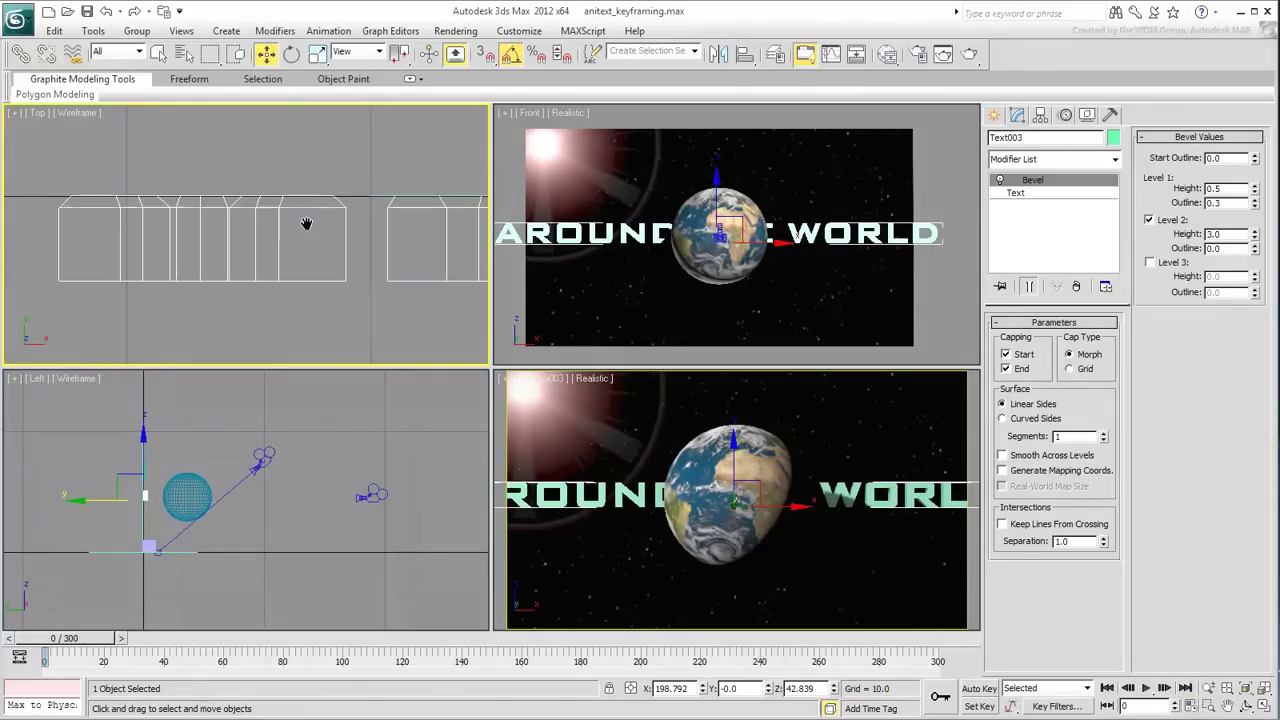
{"action": "left_click", "coordinate": [1157, 266]}
{"action": "left_click_drag", "start_coordinate": [1256, 277], "coordinate": [1260, 282]}
{"action": "double_click", "coordinate": [1232, 294]}
{"action": "type", "text": "-0.3"}
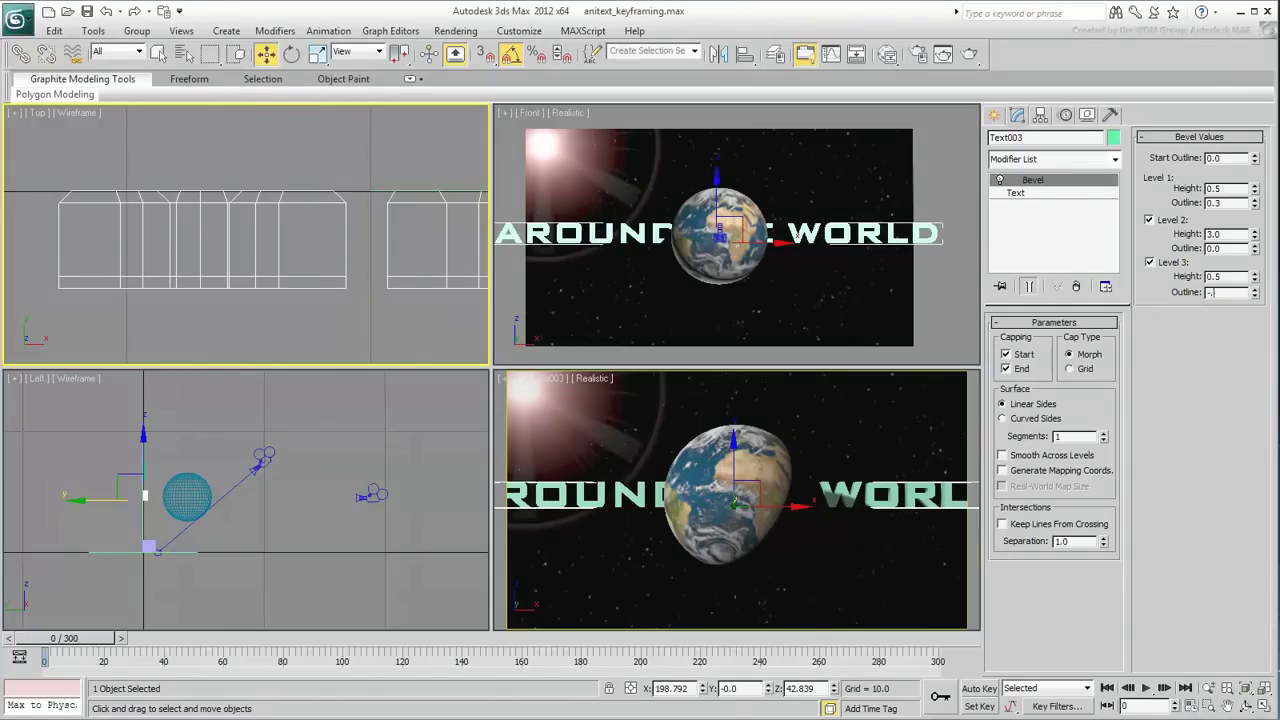
{"action": "key", "text": "Return"}
{"action": "scroll", "coordinate": [161, 225], "scroll_direction": "down", "scroll_amount": 2}
{"action": "scroll", "coordinate": [161, 225], "scroll_direction": "down", "scroll_amount": 5}
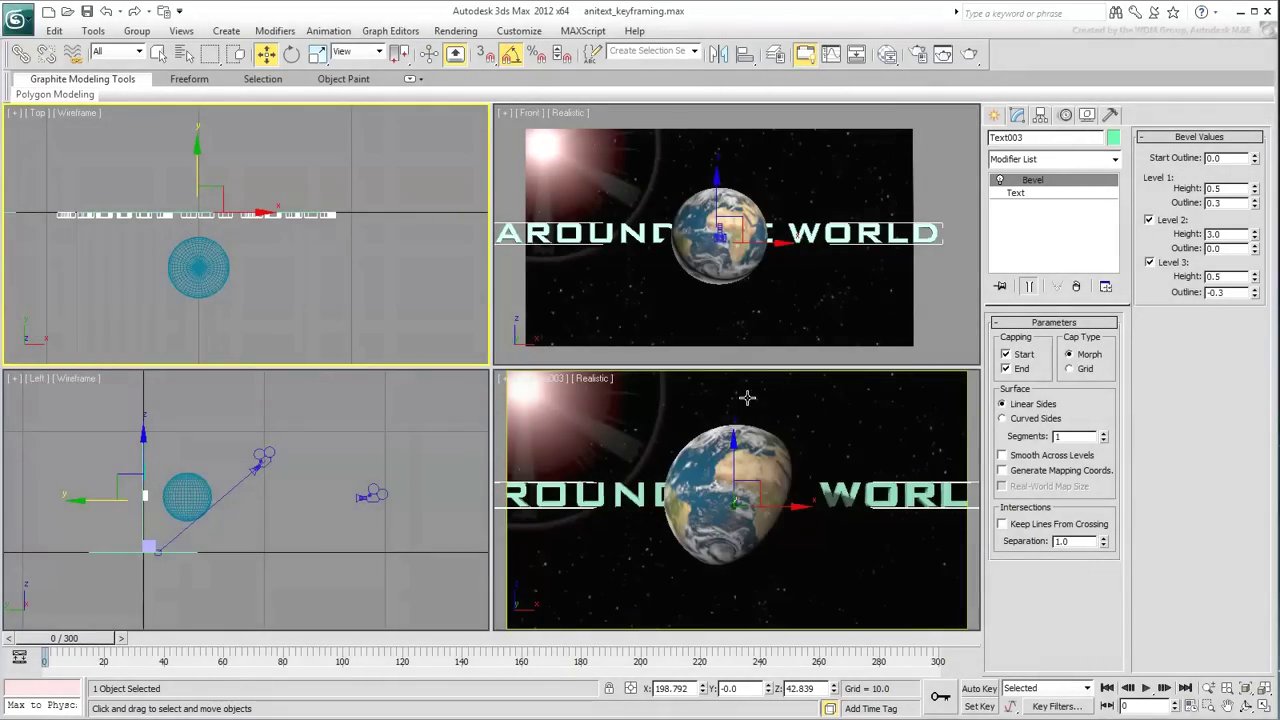
Move the bevelled text along -Y in the Top view so it sits in front of the Earth
{"action": "right_click", "coordinate": [176, 178]}
{"action": "left_click", "coordinate": [285, 181]}
{"action": "left_click_drag", "start_coordinate": [198, 168], "coordinate": [206, 263]}
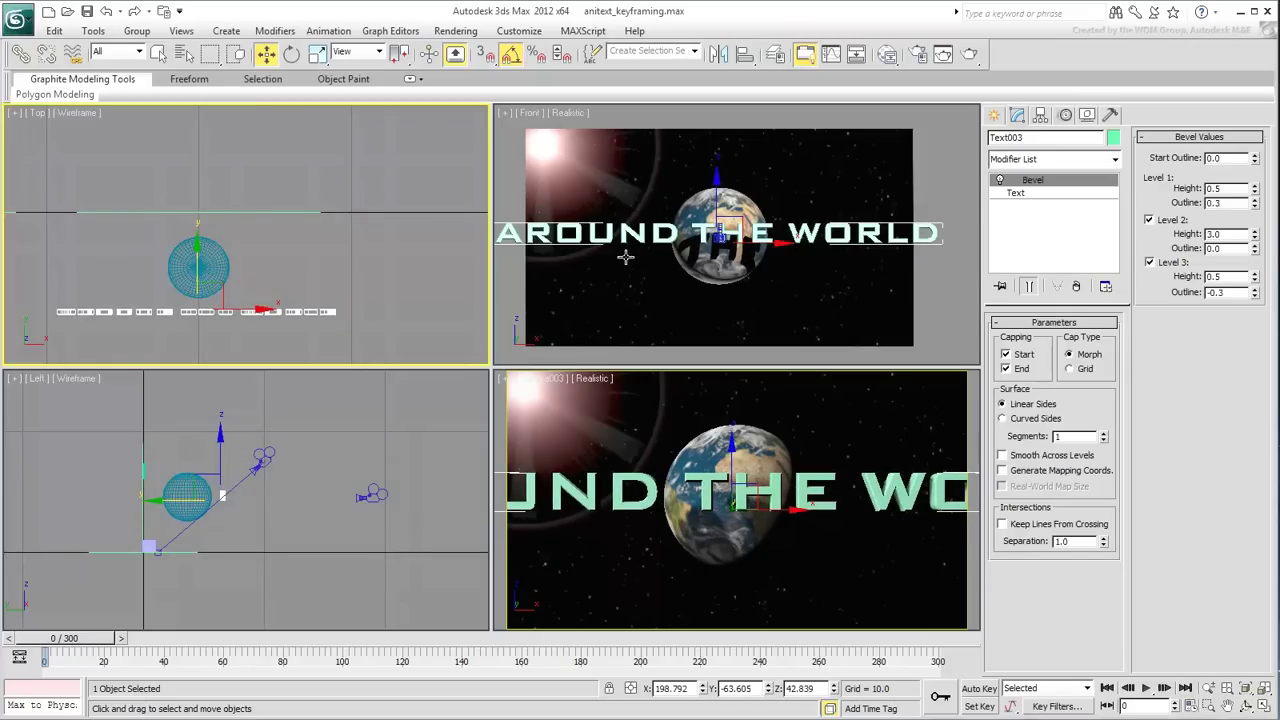
Change the text's size from 16 to 7.5
{"action": "left_click", "coordinate": [1013, 196]}
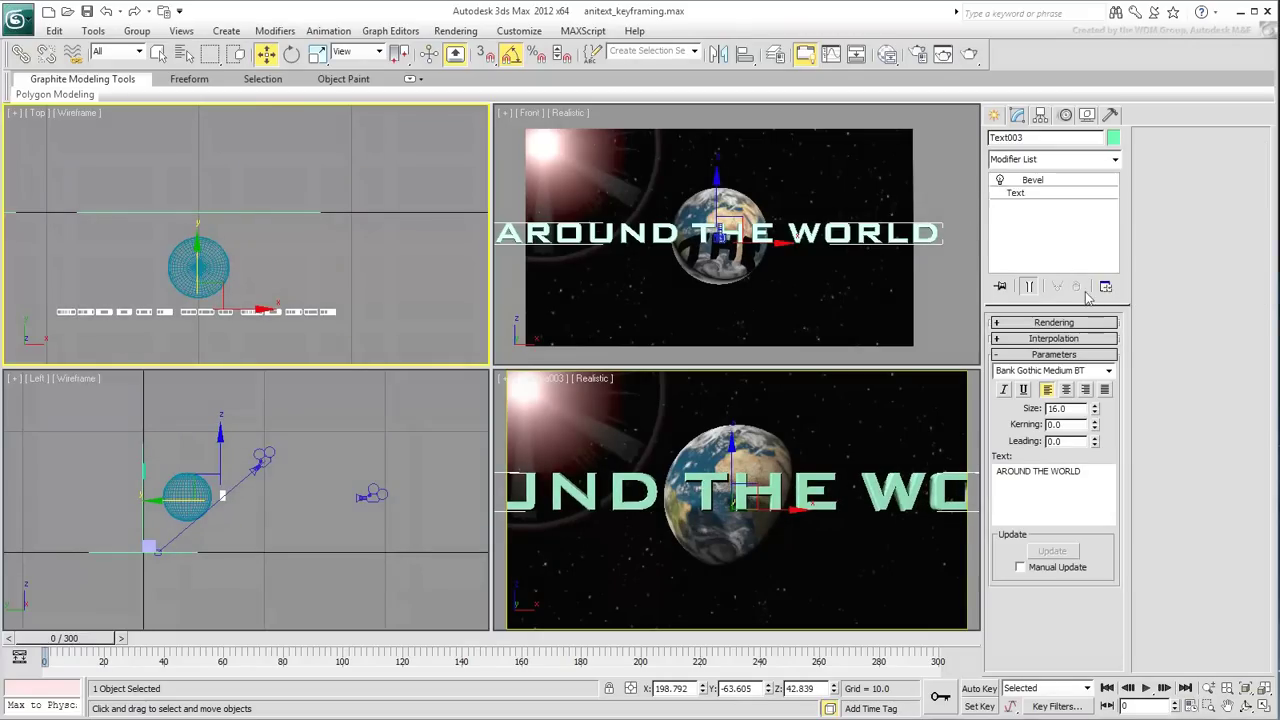
{"action": "left_click_drag", "start_coordinate": [1094, 410], "coordinate": [1105, 455]}
{"action": "double_click", "coordinate": [1080, 408]}
{"action": "type", "text": "7.5"}
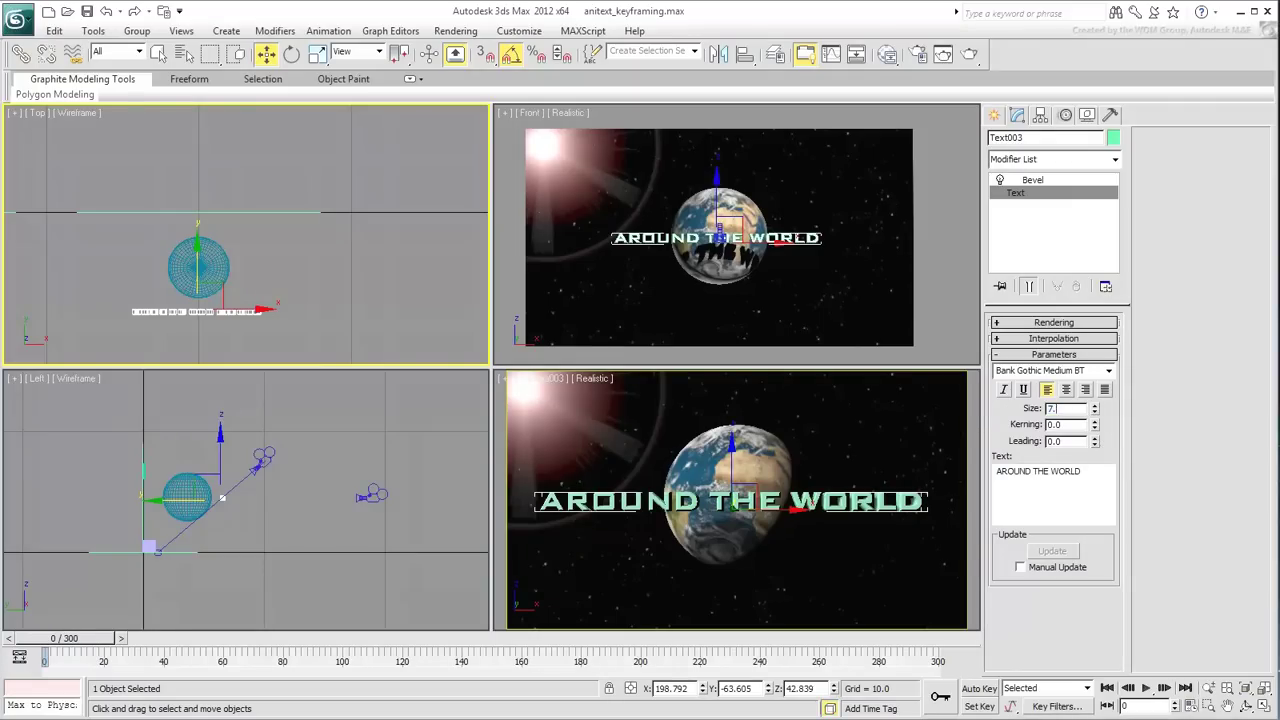
{"action": "key", "text": "Return"}
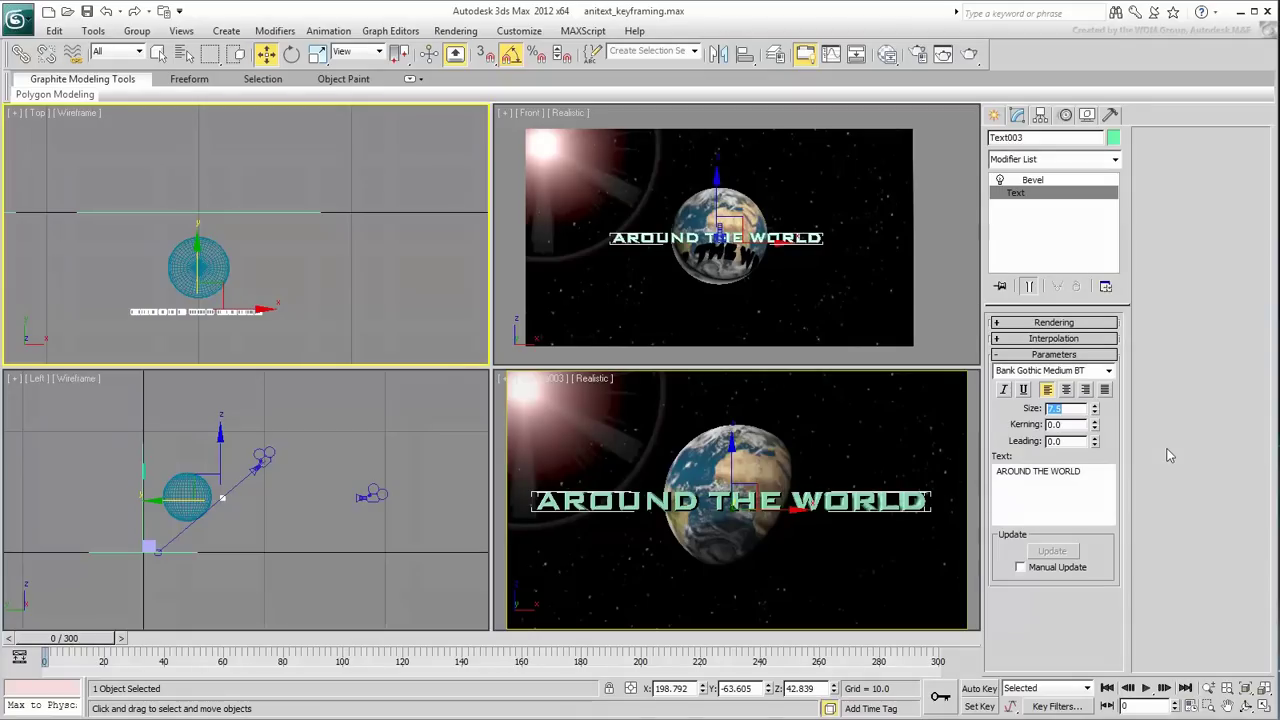
Create Material #3, a Standard material with specular level 222, and assign it to Text003
{"action": "left_click", "coordinate": [887, 54]}
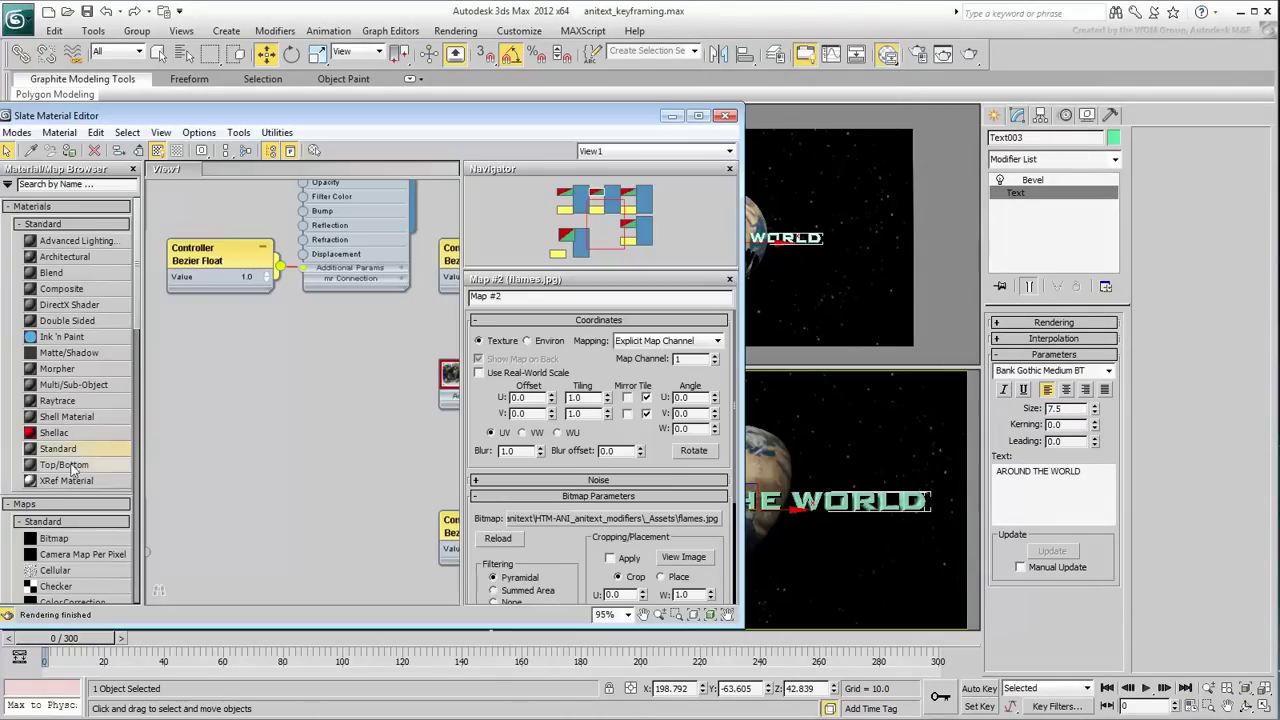
{"action": "left_click_drag", "start_coordinate": [283, 428], "coordinate": [282, 426]}
{"action": "double_click", "coordinate": [282, 420]}
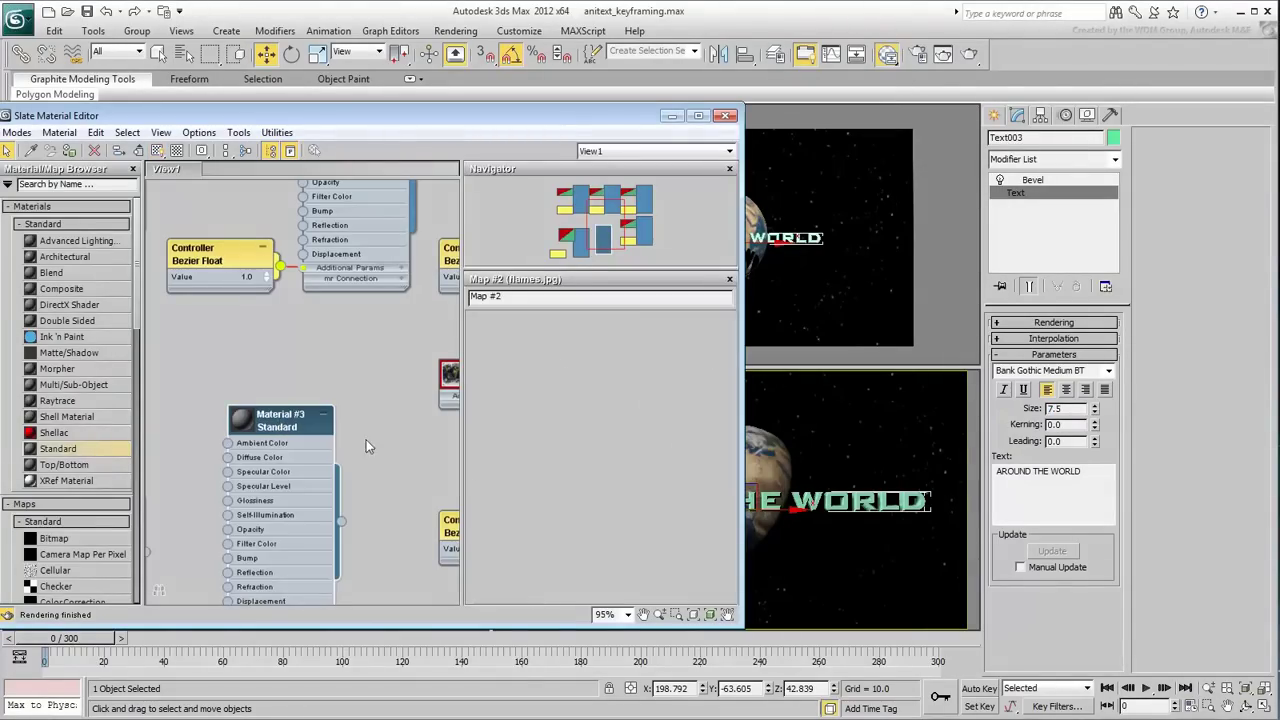
{"action": "left_click_drag", "start_coordinate": [580, 477], "coordinate": [575, 298]}
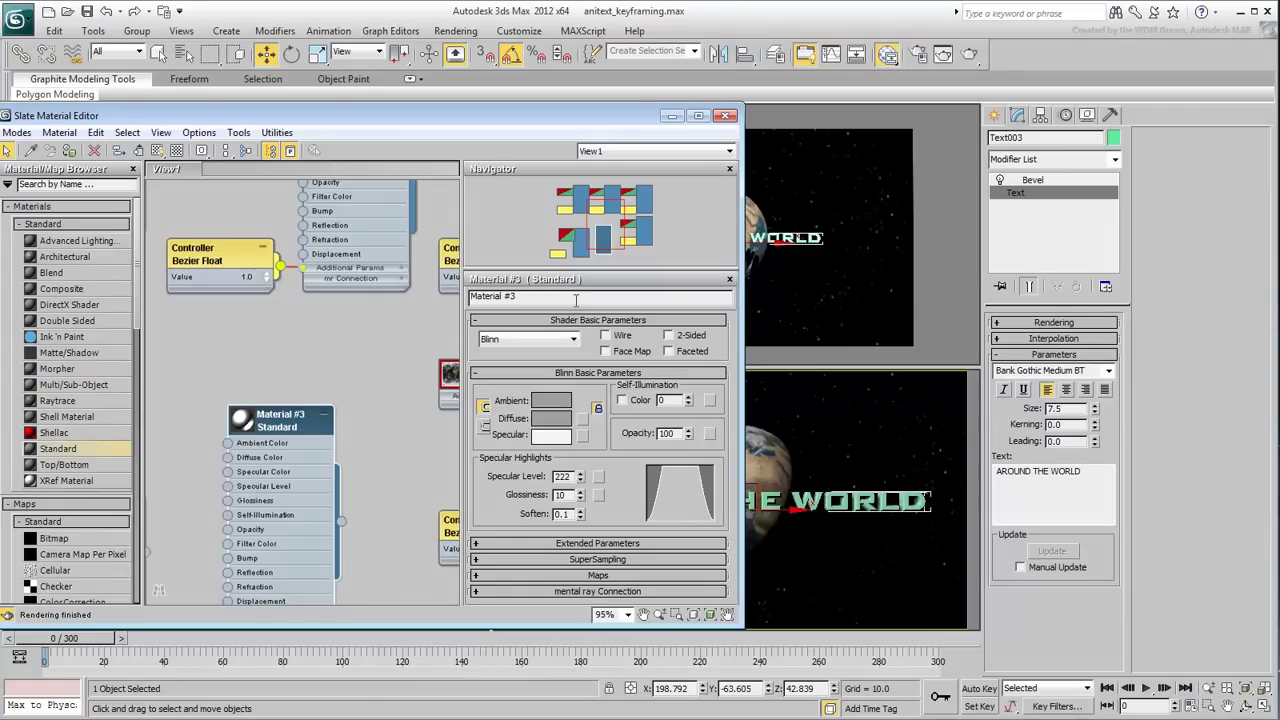
{"action": "left_click_drag", "start_coordinate": [341, 520], "coordinate": [810, 515]}
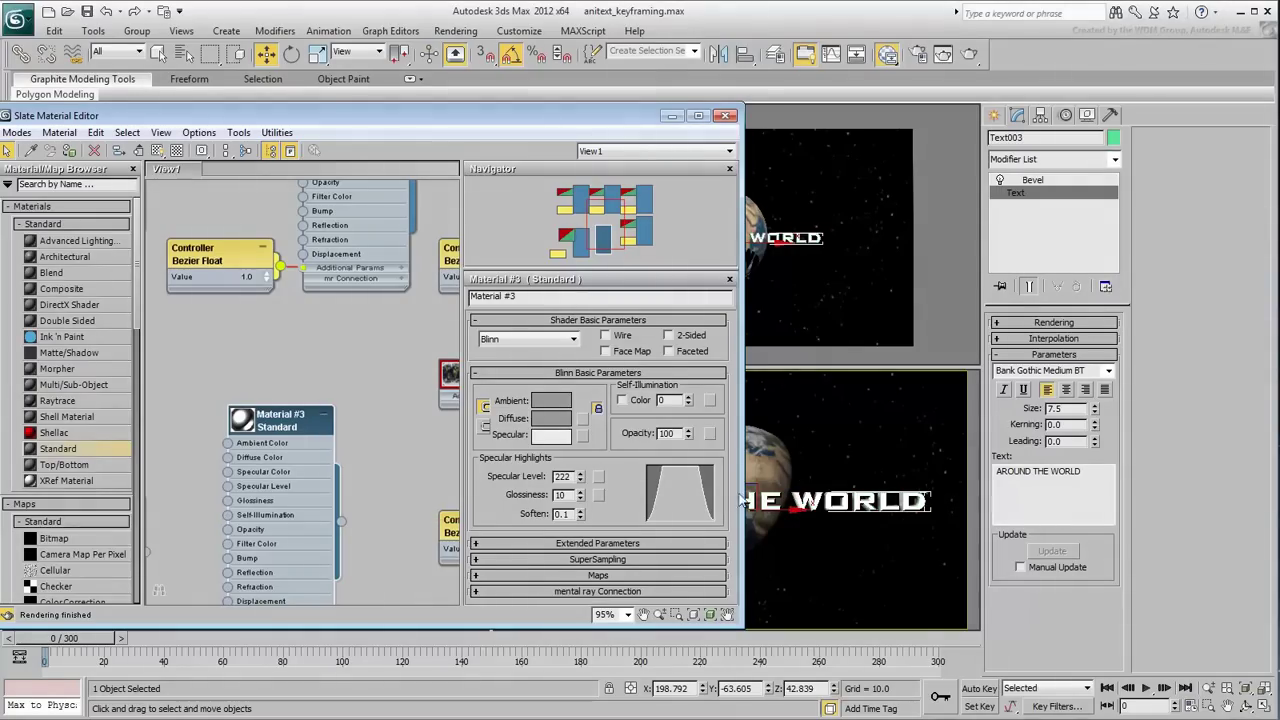
{"action": "left_click", "coordinate": [727, 115]}
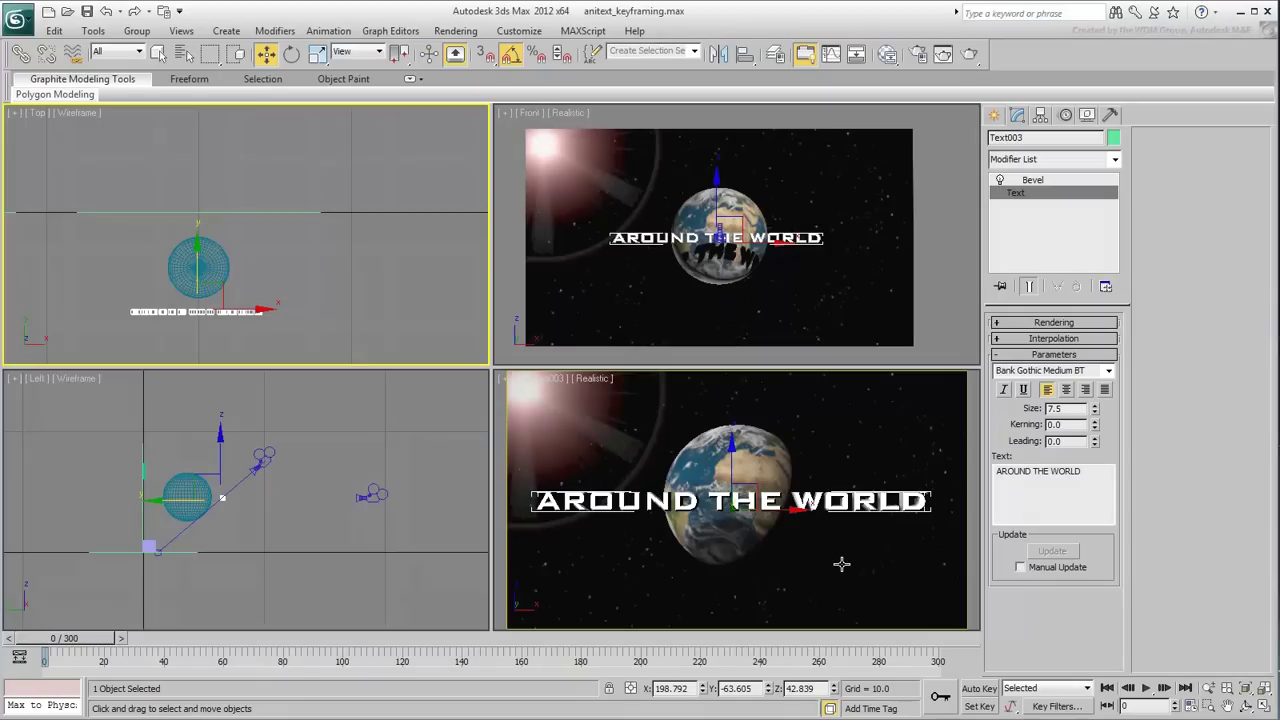
Add a Bend modifier to the text at 175° about X, then nudge it up in Front view
{"action": "left_click", "coordinate": [1068, 182]}
{"action": "left_click", "coordinate": [1114, 159]}
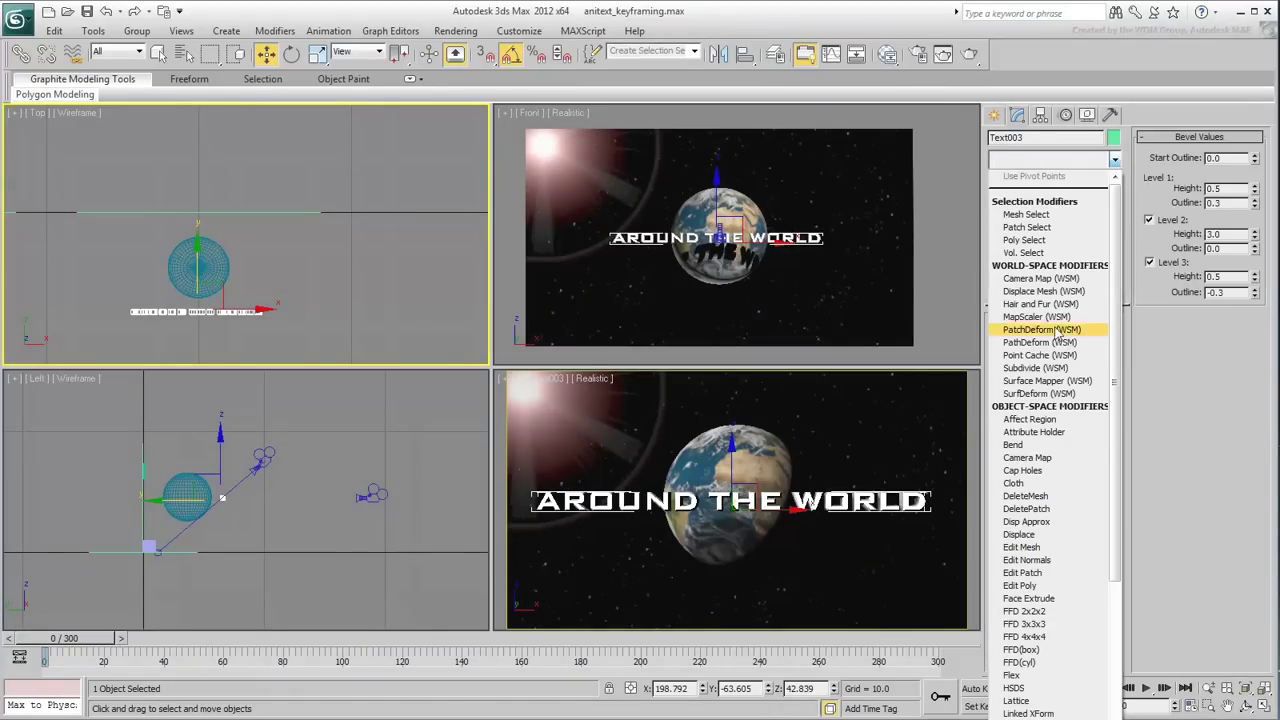
{"action": "left_click", "coordinate": [1024, 444]}
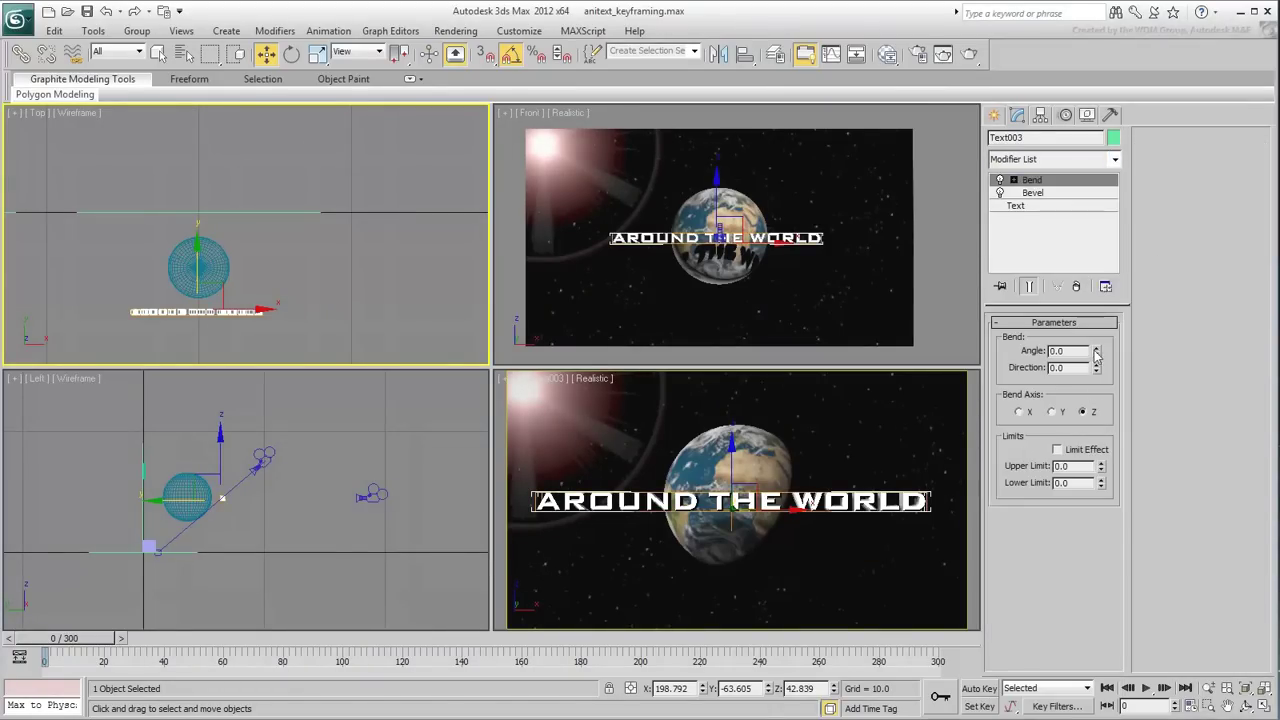
{"action": "left_click_drag", "start_coordinate": [1097, 355], "coordinate": [1095, 305]}
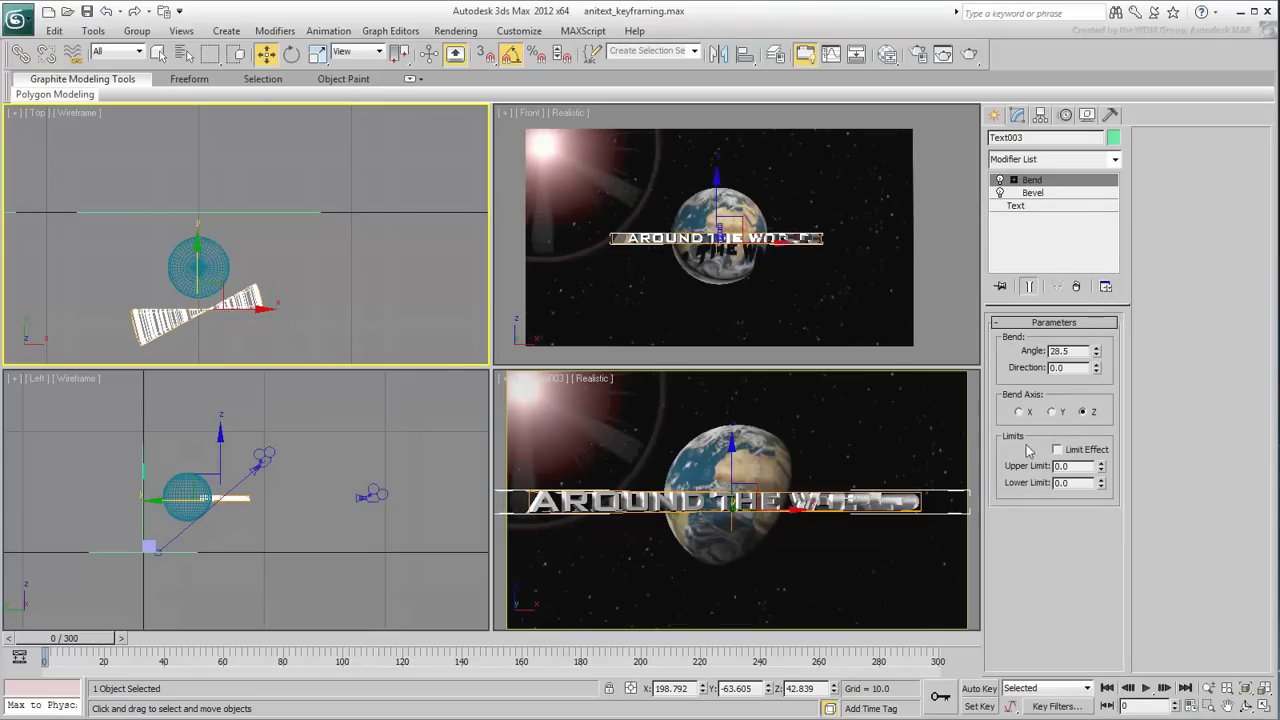
{"action": "left_click", "coordinate": [1052, 412]}
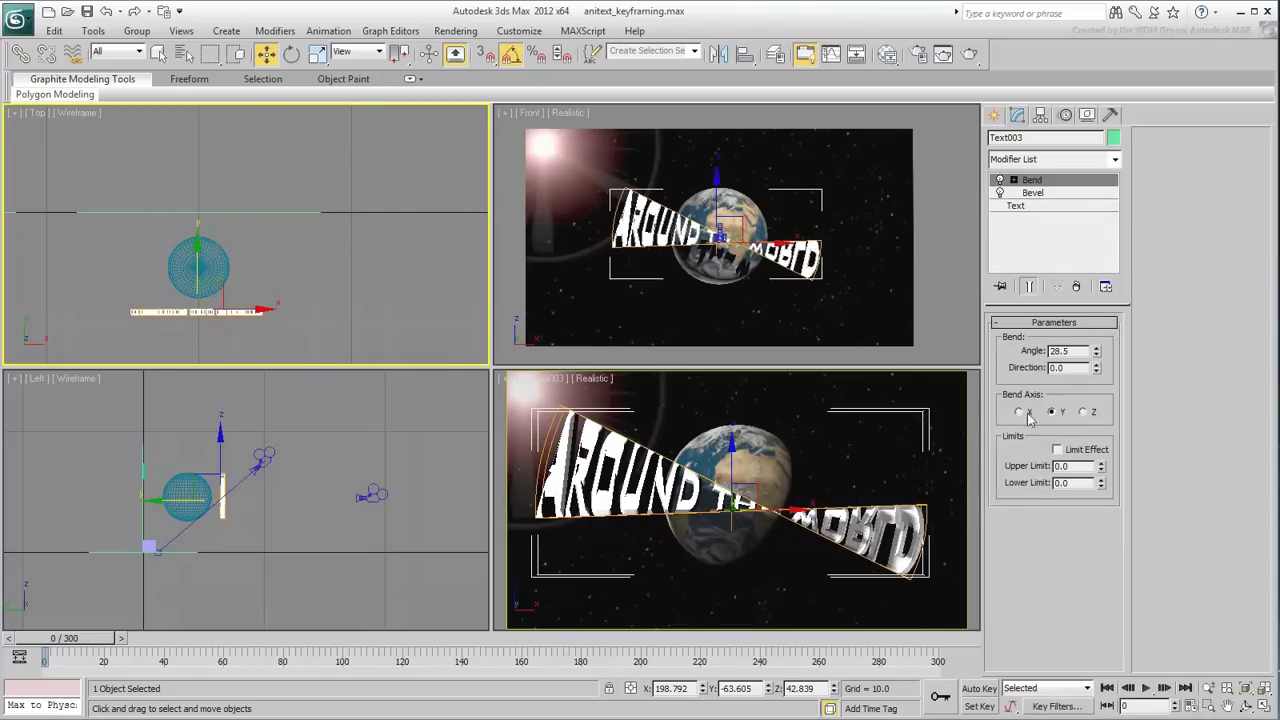
{"action": "left_click", "coordinate": [1019, 412]}
{"action": "left_click_drag", "start_coordinate": [1097, 355], "coordinate": [1066, 116]}
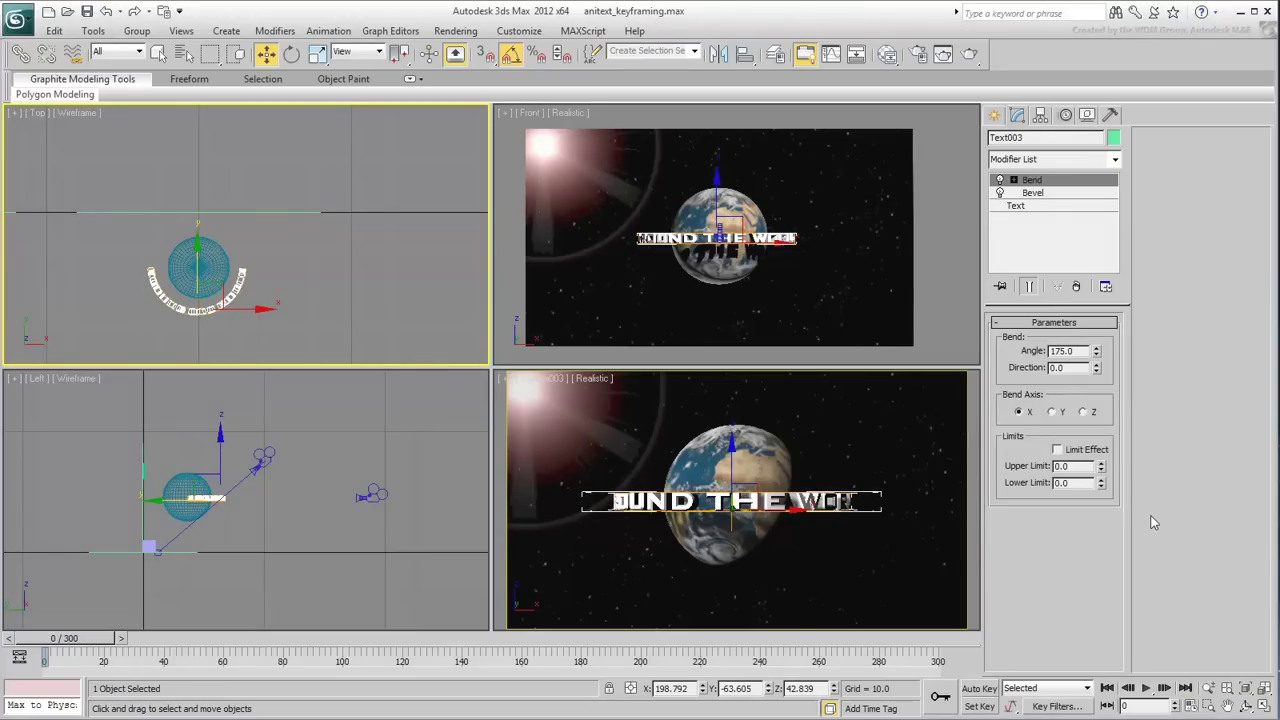
{"action": "left_click", "coordinate": [727, 203]}
{"action": "left_click_drag", "start_coordinate": [717, 200], "coordinate": [717, 196]}
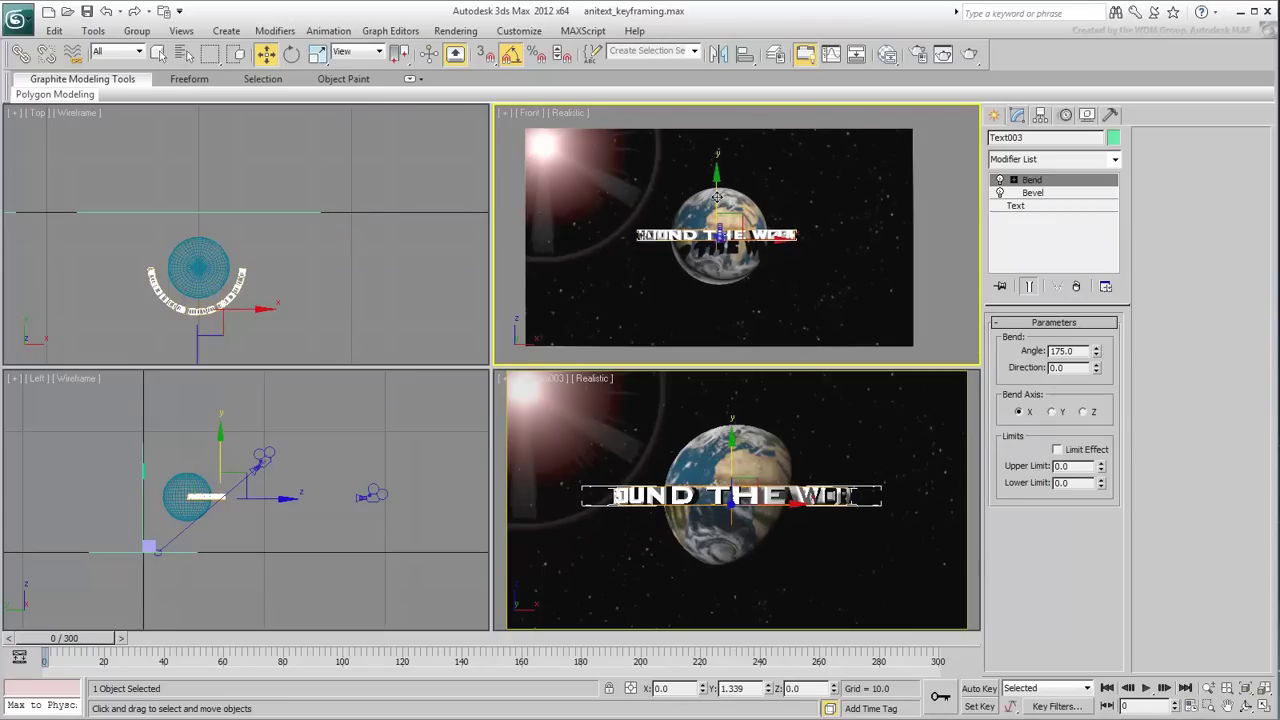
Create a Point helper, align it to the globe's centre, and set its size to 73
{"action": "left_click", "coordinate": [994, 114]}
{"action": "left_click", "coordinate": [1076, 142]}
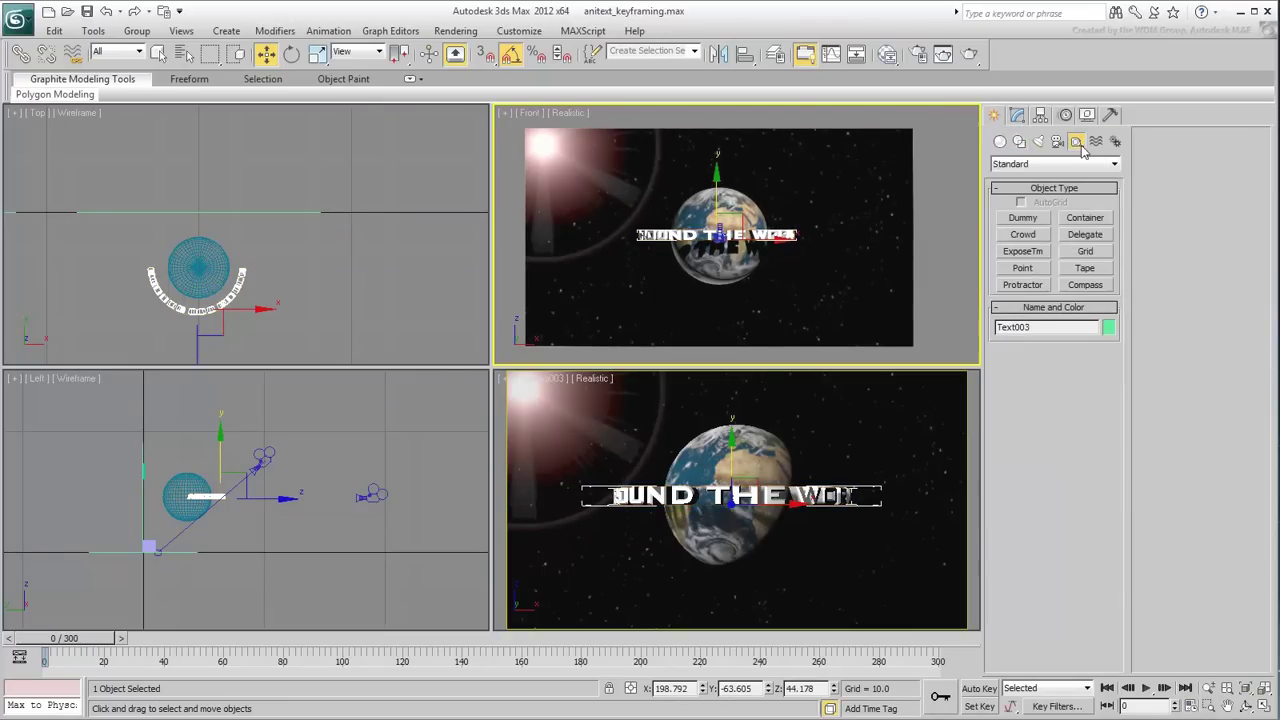
{"action": "left_click", "coordinate": [1044, 270]}
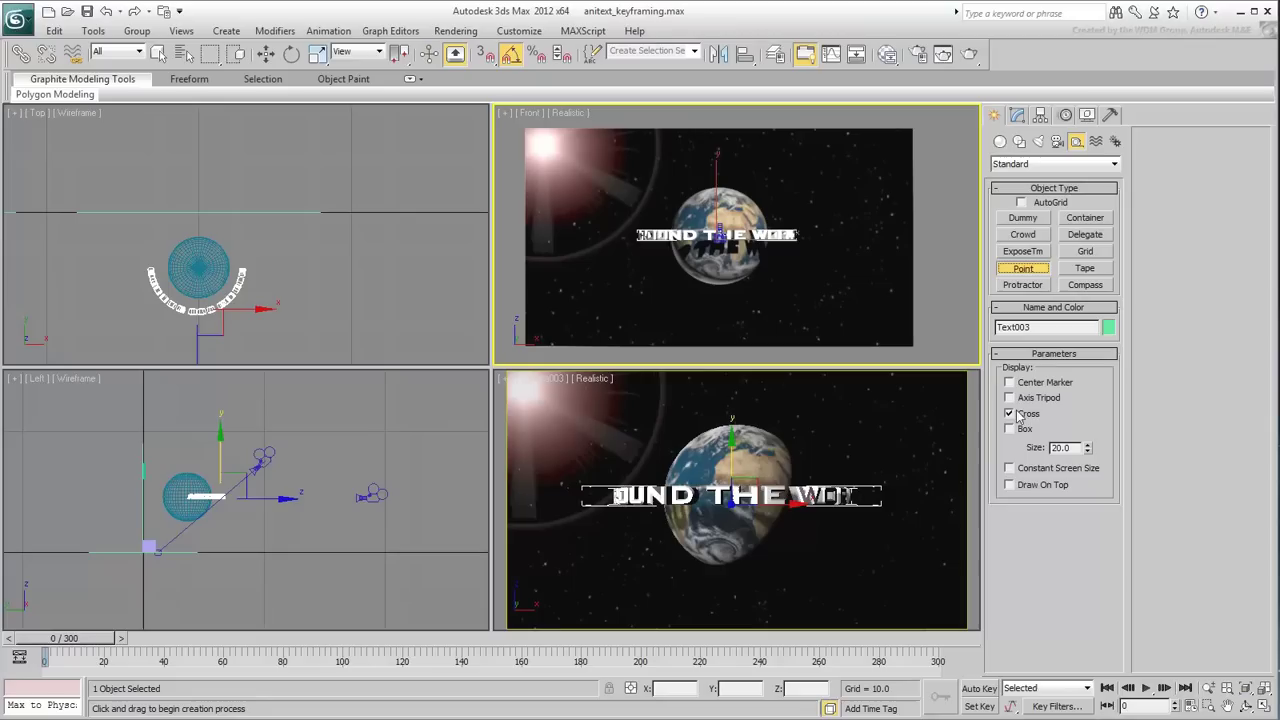
{"action": "left_click", "coordinate": [317, 282]}
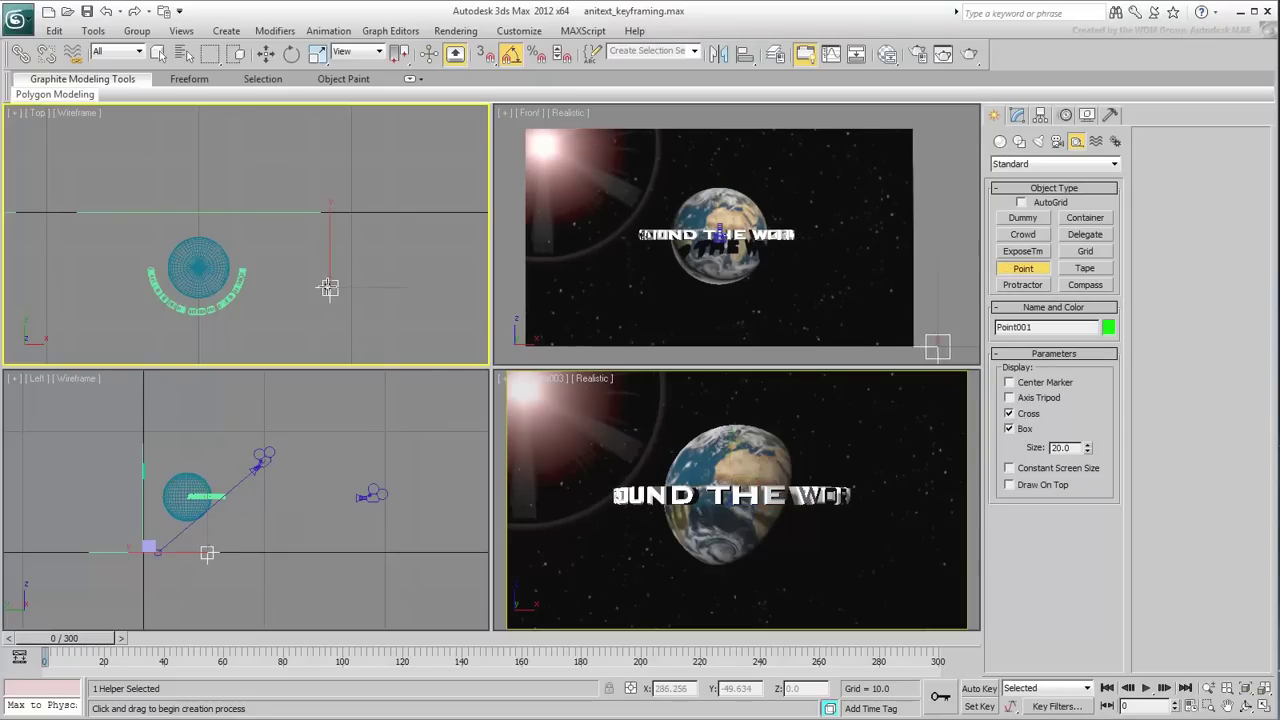
{"action": "left_click", "coordinate": [744, 54]}
{"action": "left_click", "coordinate": [205, 280]}
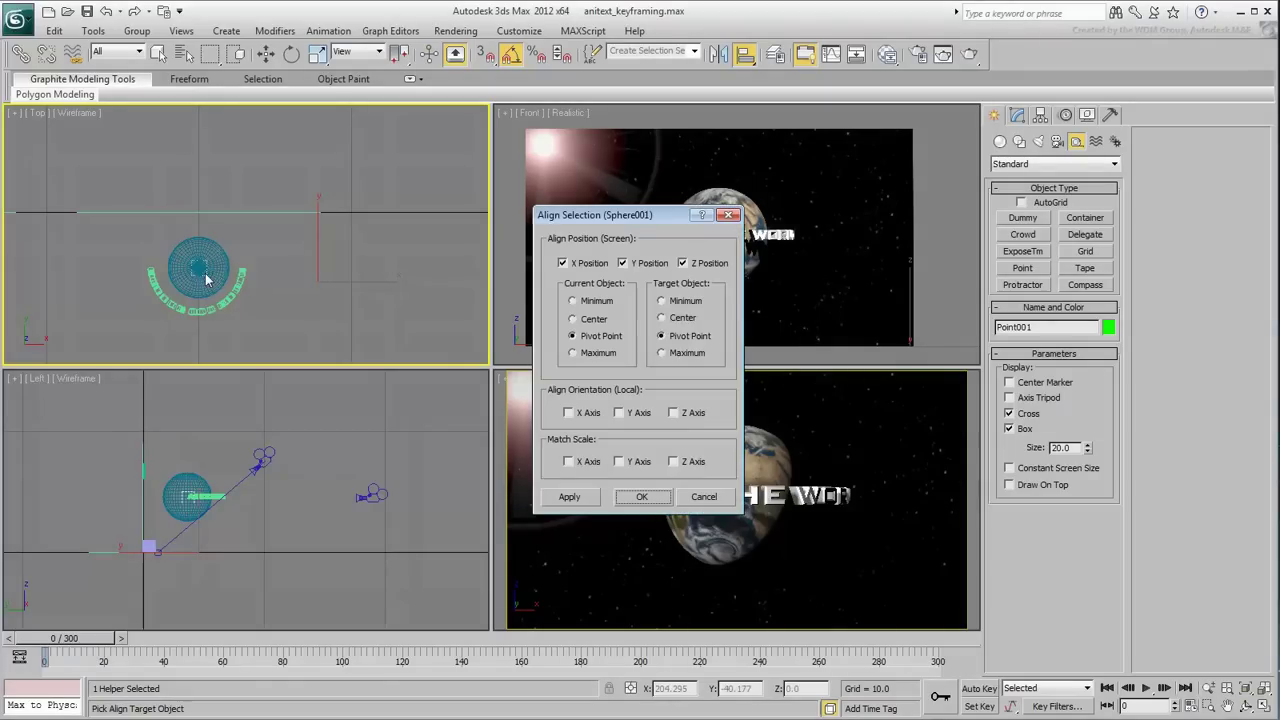
{"action": "left_click", "coordinate": [582, 320]}
{"action": "left_click", "coordinate": [641, 497]}
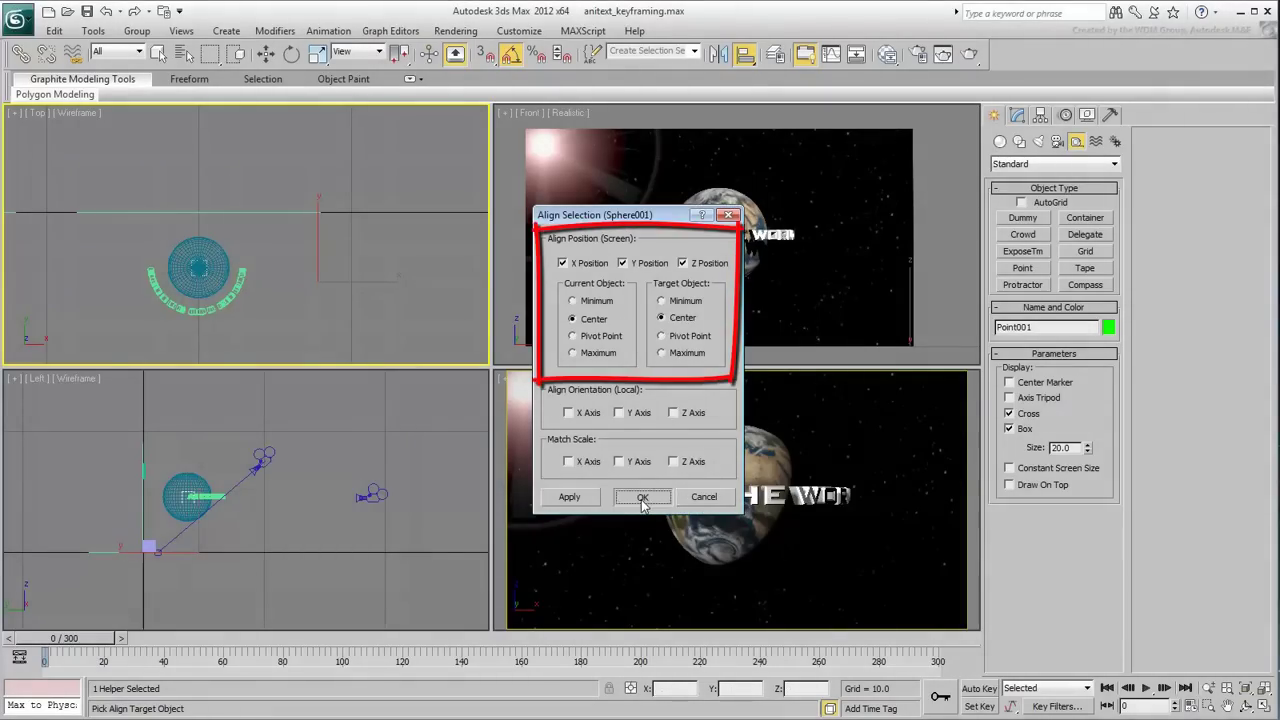
{"action": "left_click", "coordinate": [1020, 114]}
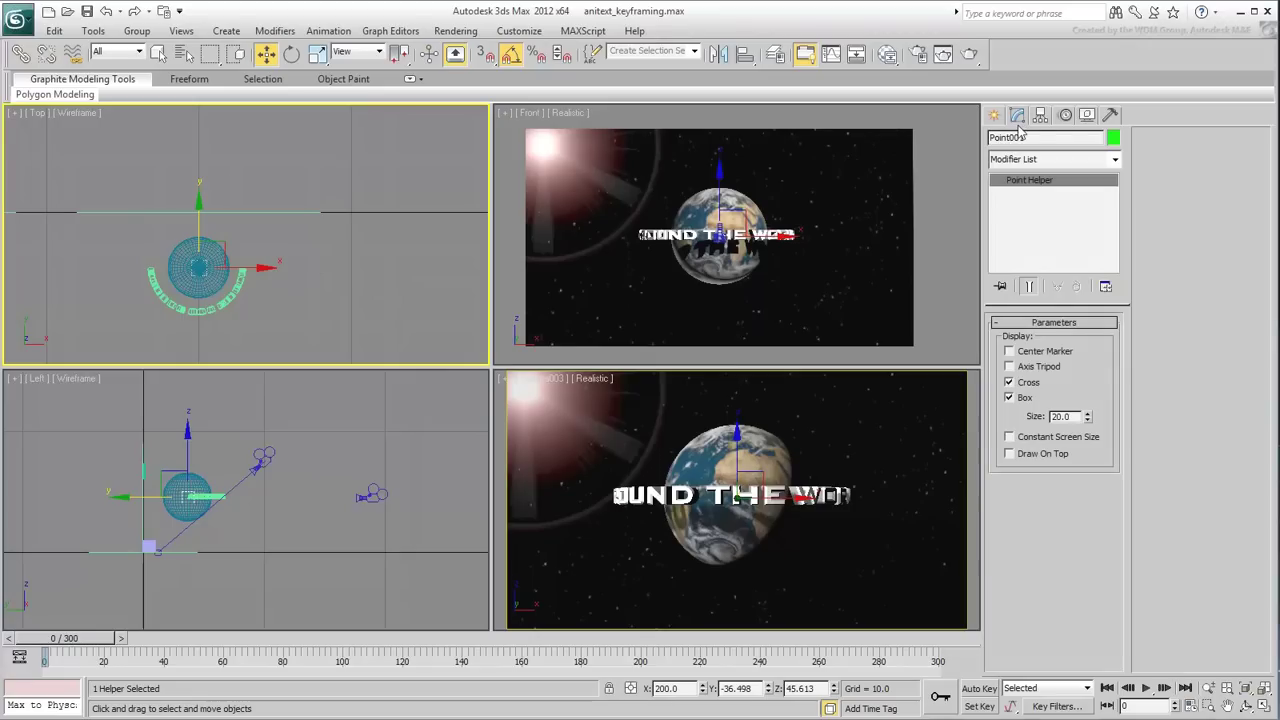
{"action": "left_click_drag", "start_coordinate": [1089, 420], "coordinate": [1065, 208]}
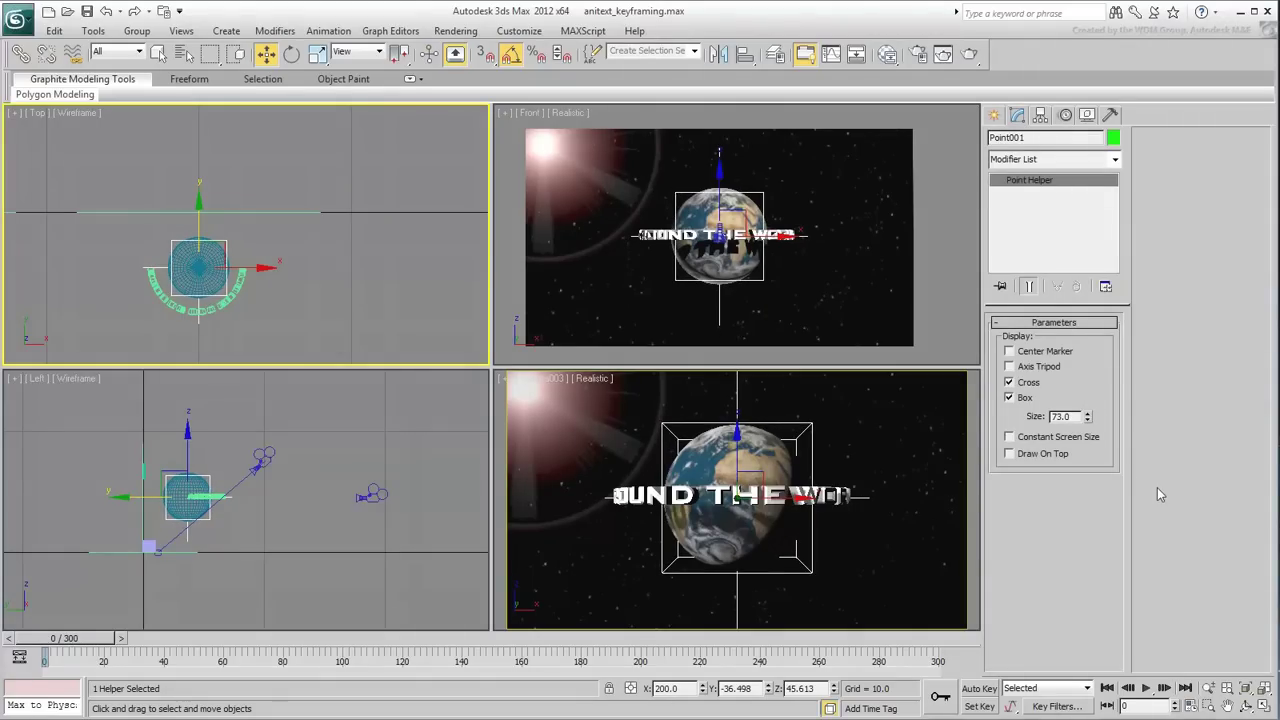
Link the text to Point001 and rotate the helper to swing the text around the globe
{"action": "left_click", "coordinate": [20, 53]}
{"action": "left_click", "coordinate": [214, 304]}
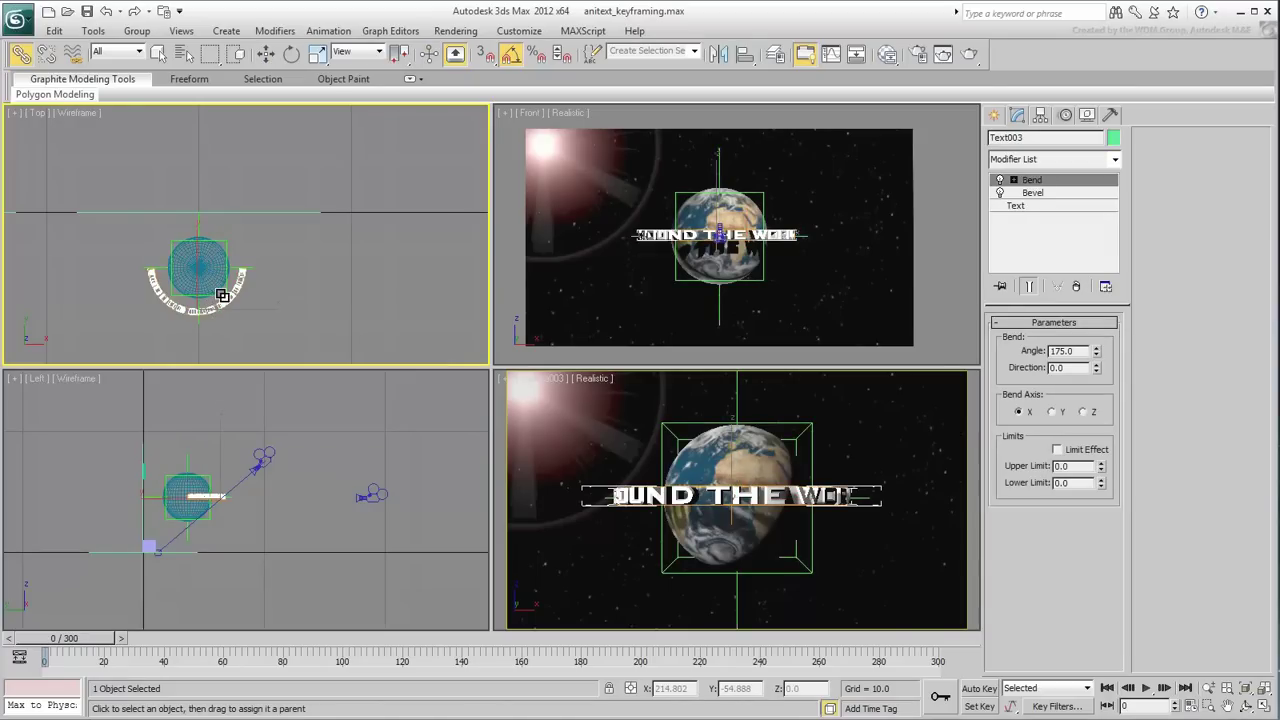
{"action": "right_click", "coordinate": [254, 322]}
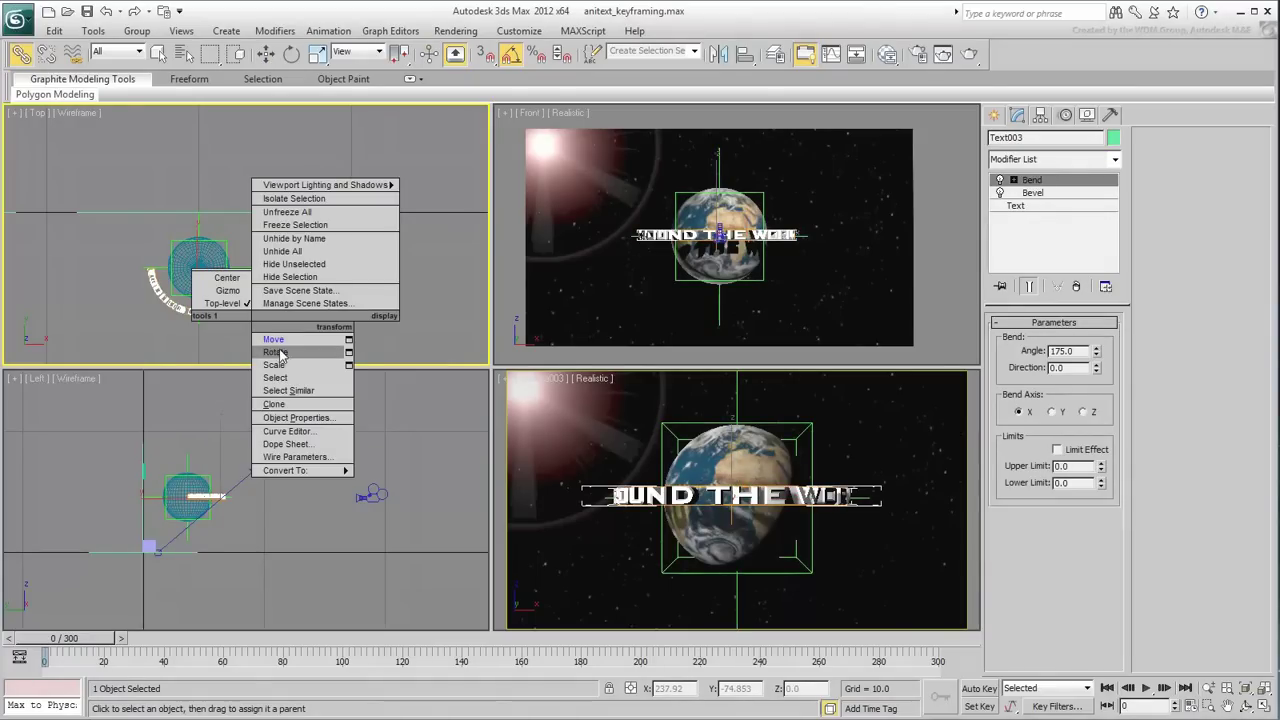
{"action": "left_click", "coordinate": [275, 352]}
{"action": "left_click", "coordinate": [250, 290]}
{"action": "left_click_drag", "start_coordinate": [250, 290], "coordinate": [234, 336]}
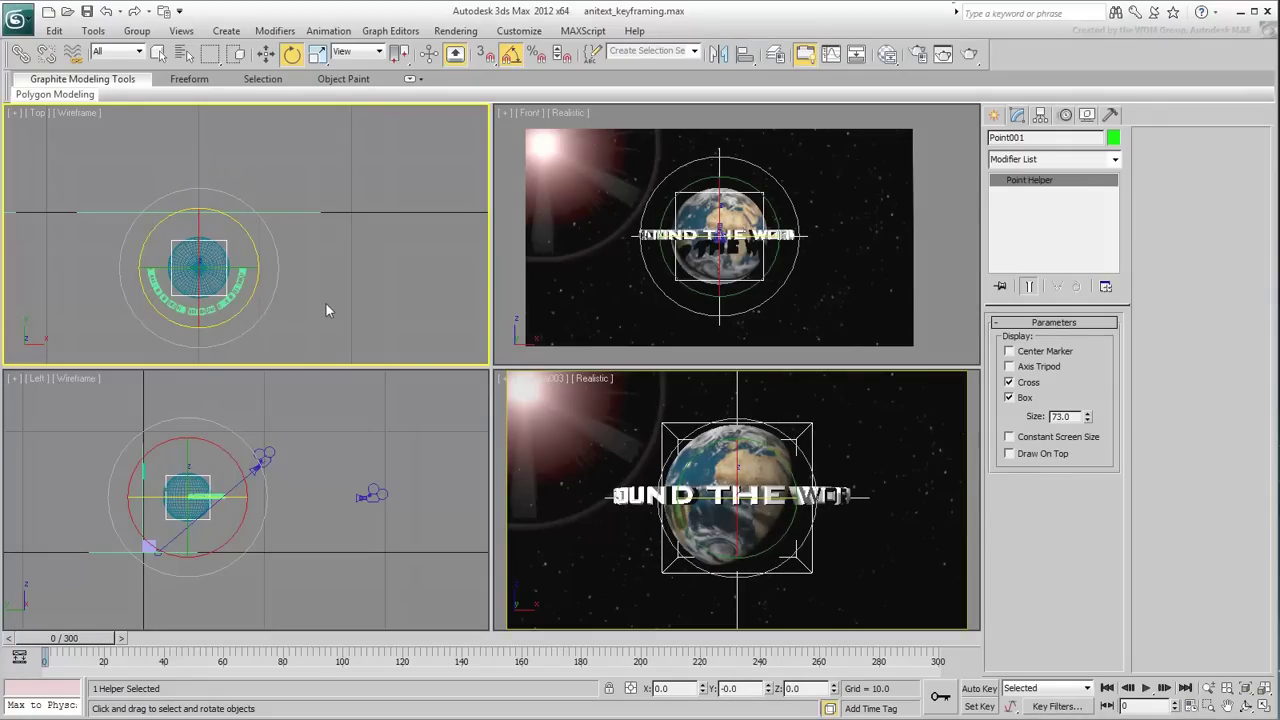
Rotate the helper in the camera view, then cancel to restore its original orientation
{"action": "left_click", "coordinate": [803, 459]}
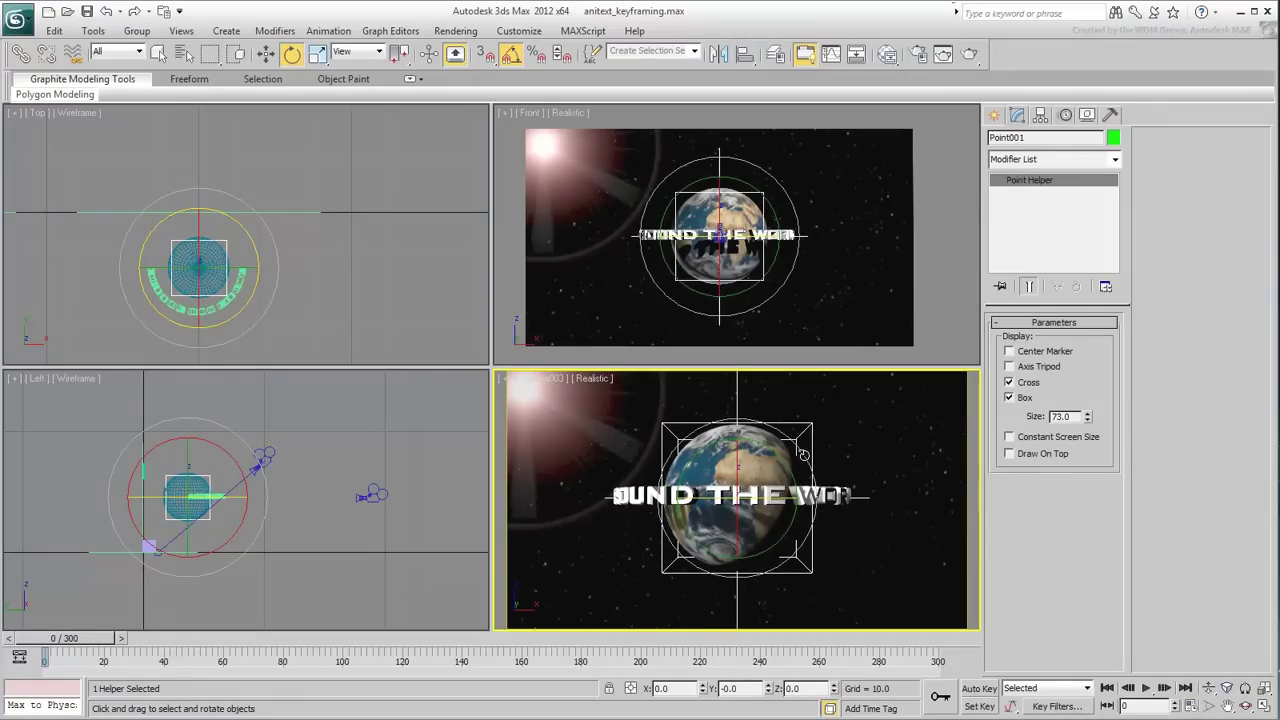
{"action": "left_click_drag", "start_coordinate": [803, 459], "coordinate": [795, 421]}
{"action": "right_click", "coordinate": [795, 421]}
Limit the Key Filters to Rotation only
{"action": "left_click", "coordinate": [1053, 706]}
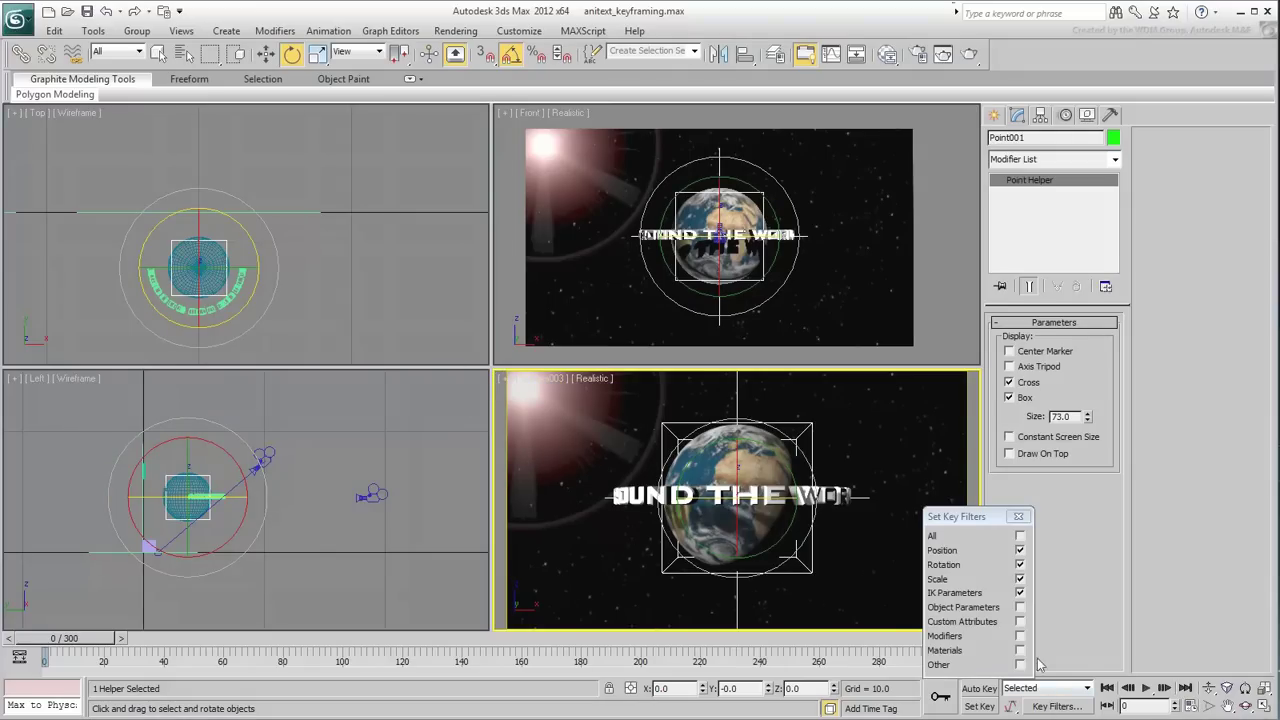
{"action": "left_click", "coordinate": [1020, 593]}
{"action": "left_click", "coordinate": [1020, 579]}
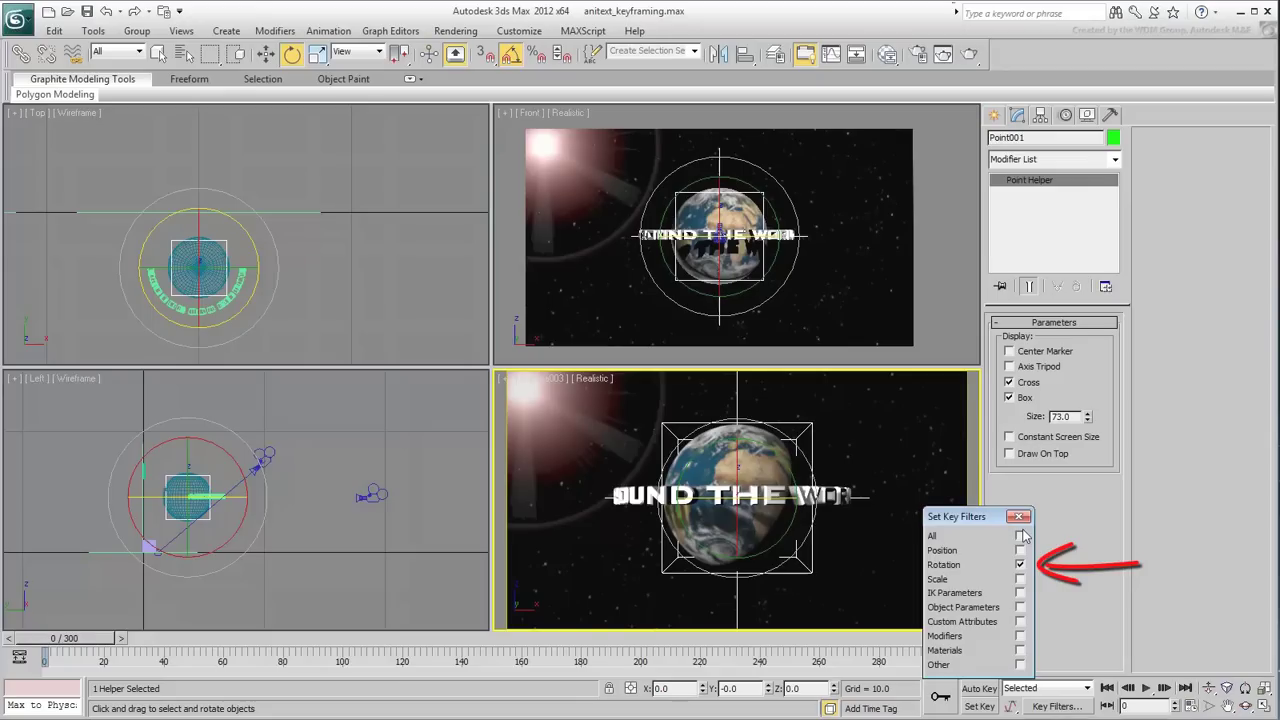
With Set Key mode on, record a rotation key for the helper at frame 260
{"action": "left_click", "coordinate": [1019, 517]}
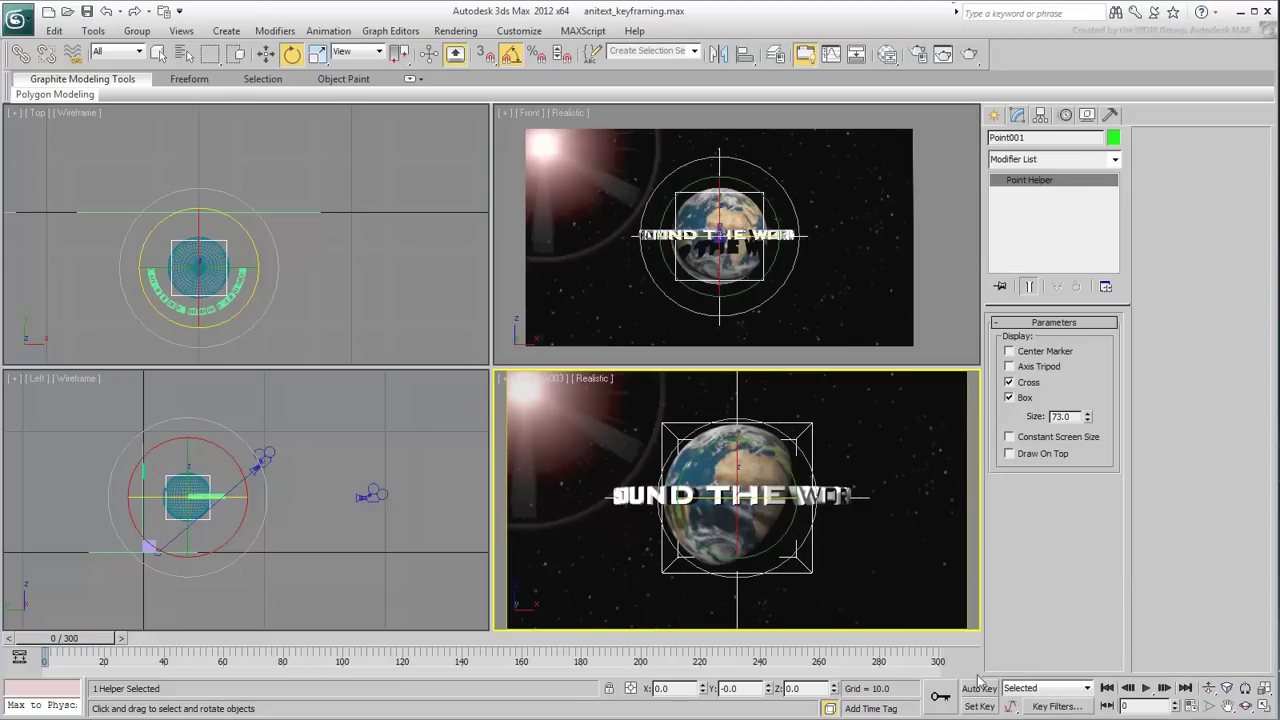
{"action": "left_click", "coordinate": [979, 707]}
{"action": "key", "text": "q"}
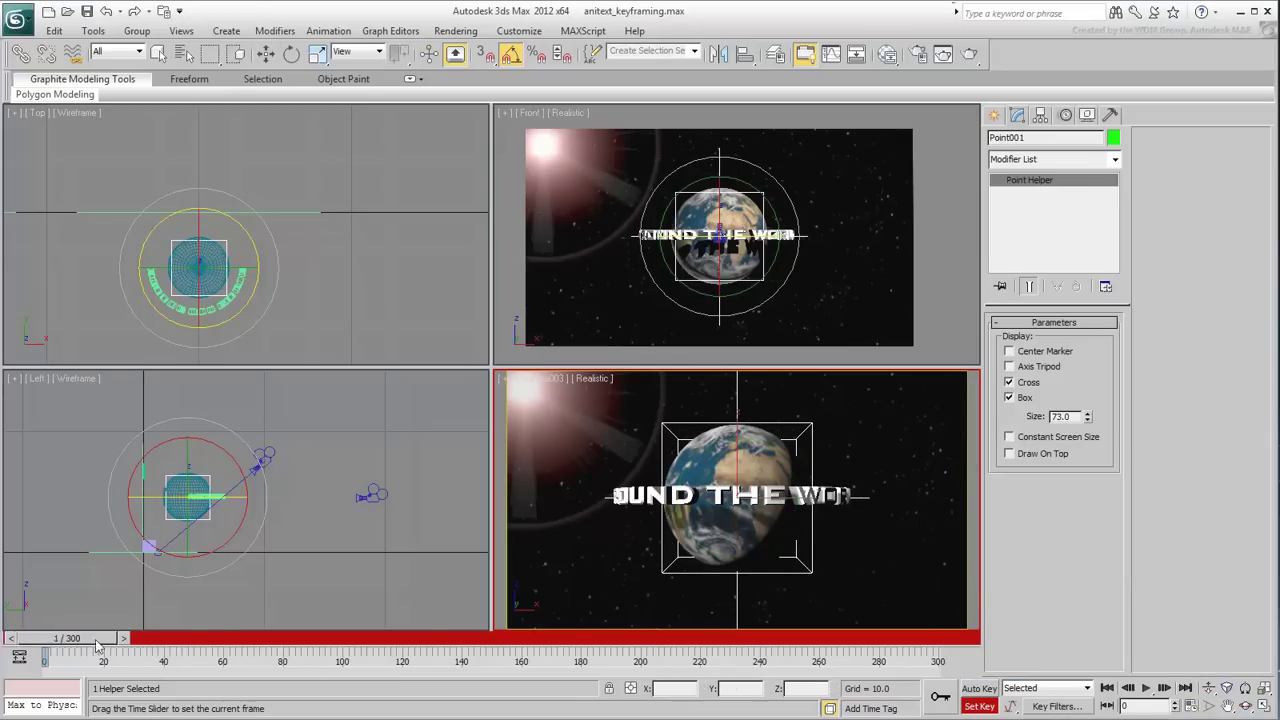
{"action": "left_click_drag", "start_coordinate": [64, 638], "coordinate": [826, 648]}
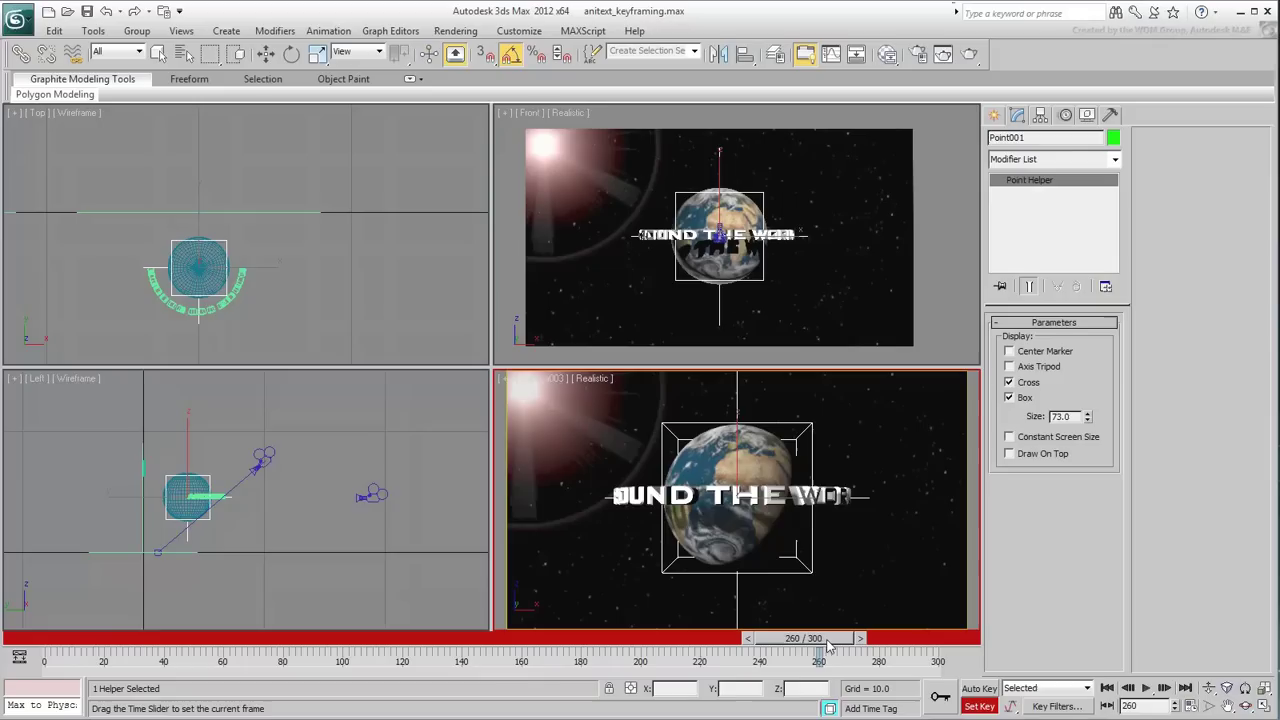
{"action": "key", "text": "e"}
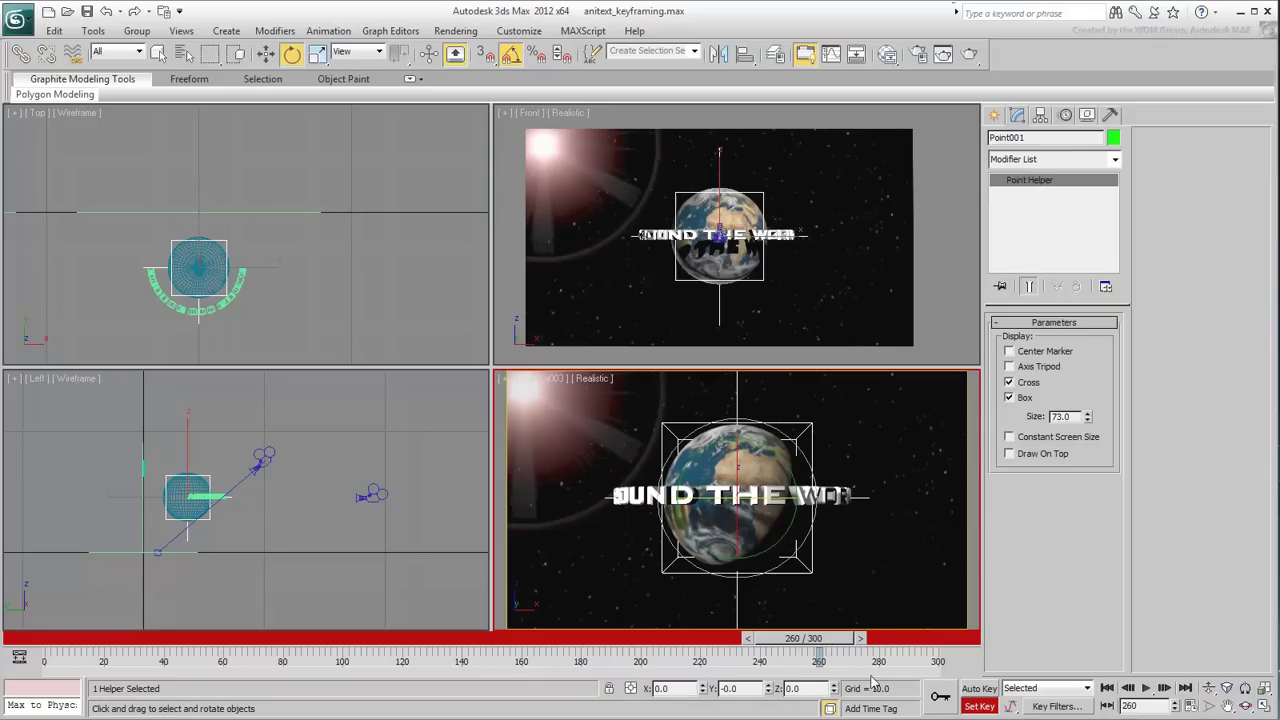
{"action": "left_click", "coordinate": [940, 699]}
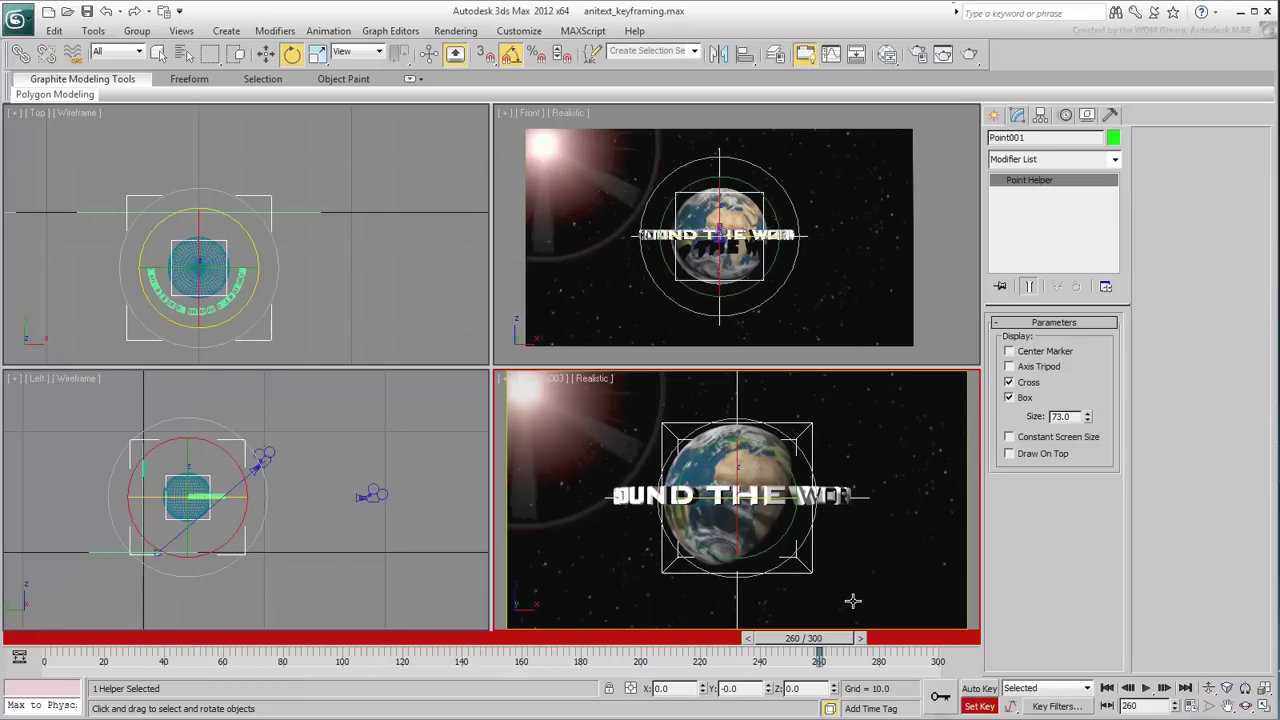
{"action": "key", "text": "k"}
At frame 0, rotate the helper so the text circles the globe, tilted about 30°, and key it
{"action": "left_click_drag", "start_coordinate": [825, 641], "coordinate": [60, 640]}
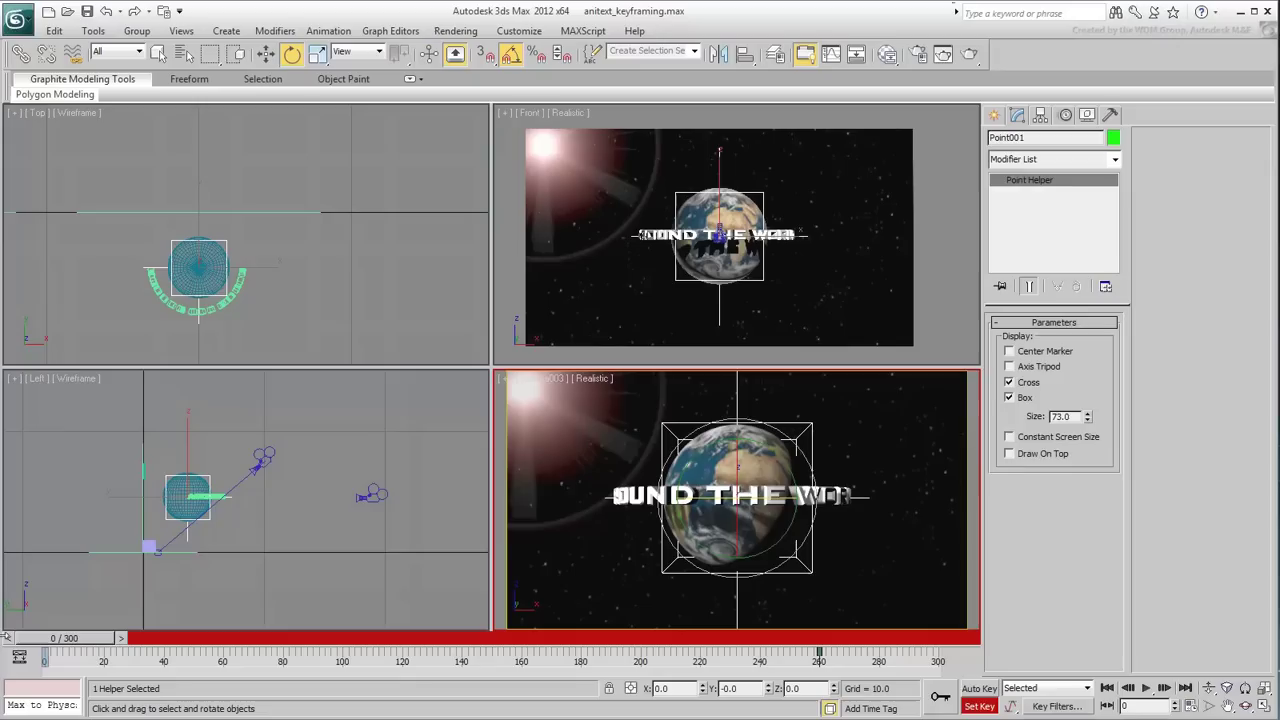
{"action": "left_click_drag", "start_coordinate": [719, 497], "coordinate": [606, 503]}
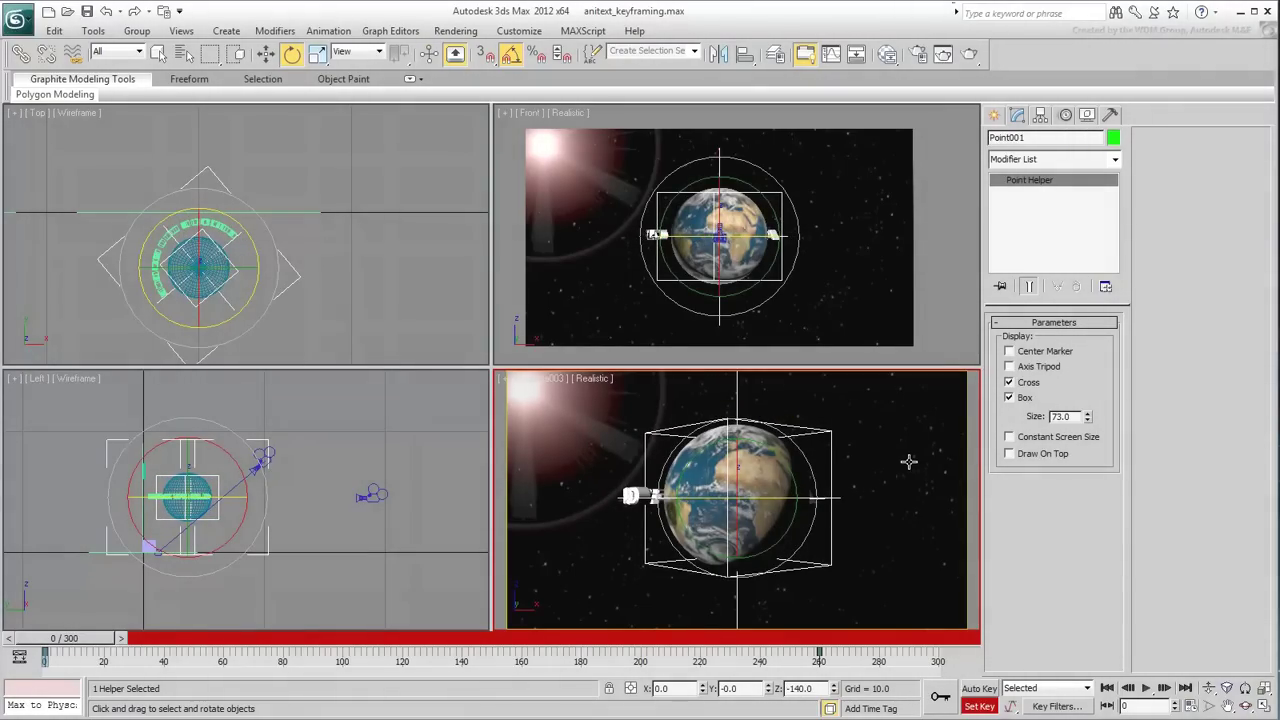
{"action": "left_click_drag", "start_coordinate": [812, 456], "coordinate": [818, 474]}
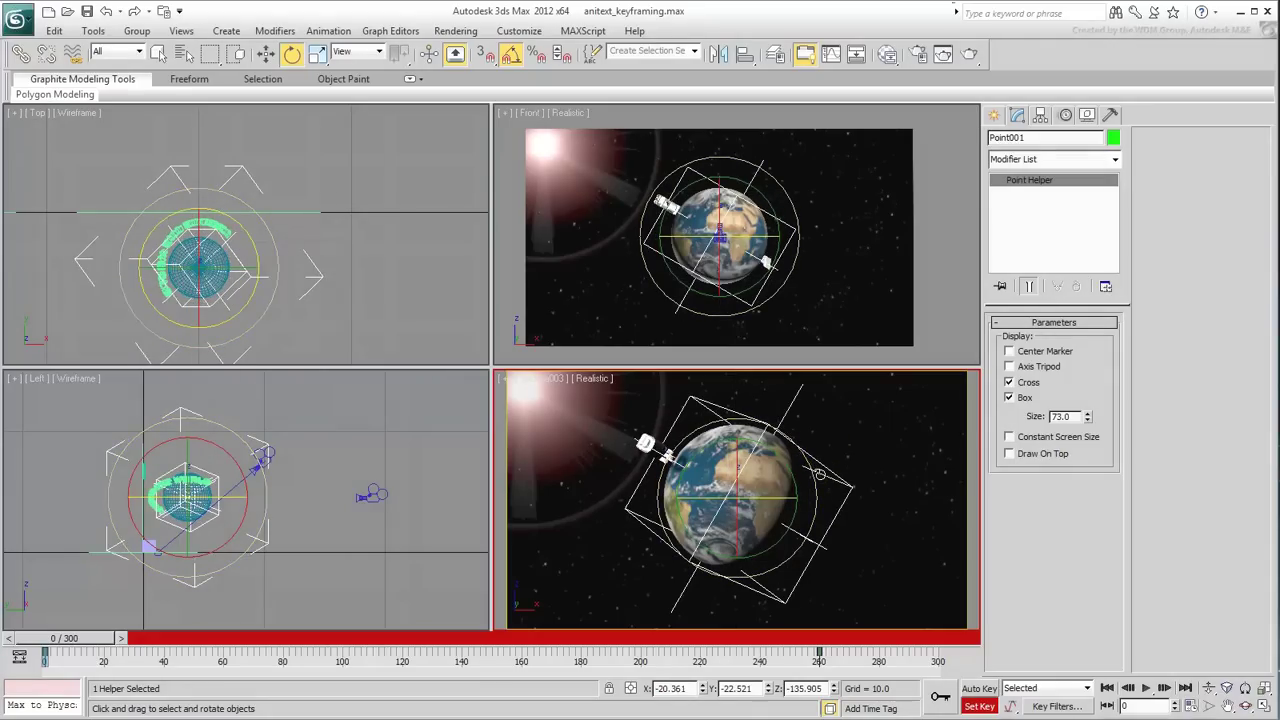
{"action": "left_click", "coordinate": [940, 698]}
At frame 130, rotate the helper to swing the text further and preview up to frame 126
{"action": "left_click", "coordinate": [437, 640]}
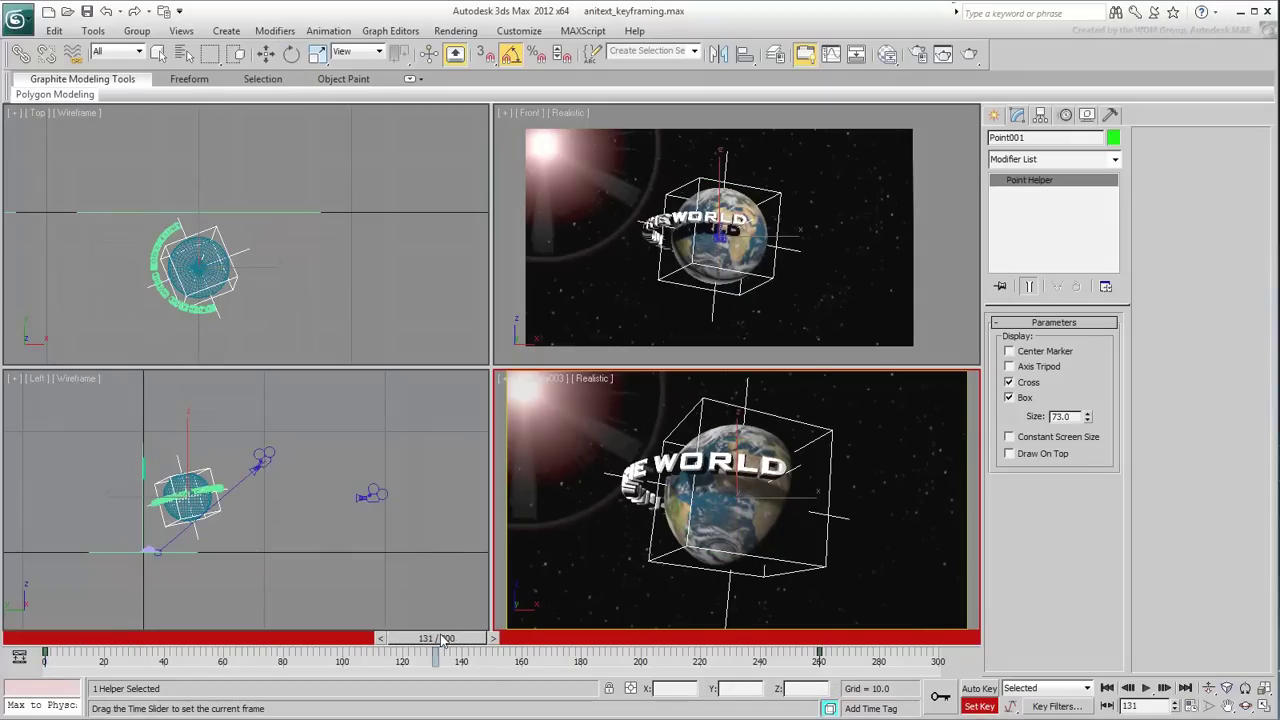
{"action": "key", "text": "e"}
{"action": "left_click_drag", "start_coordinate": [776, 491], "coordinate": [815, 462]}
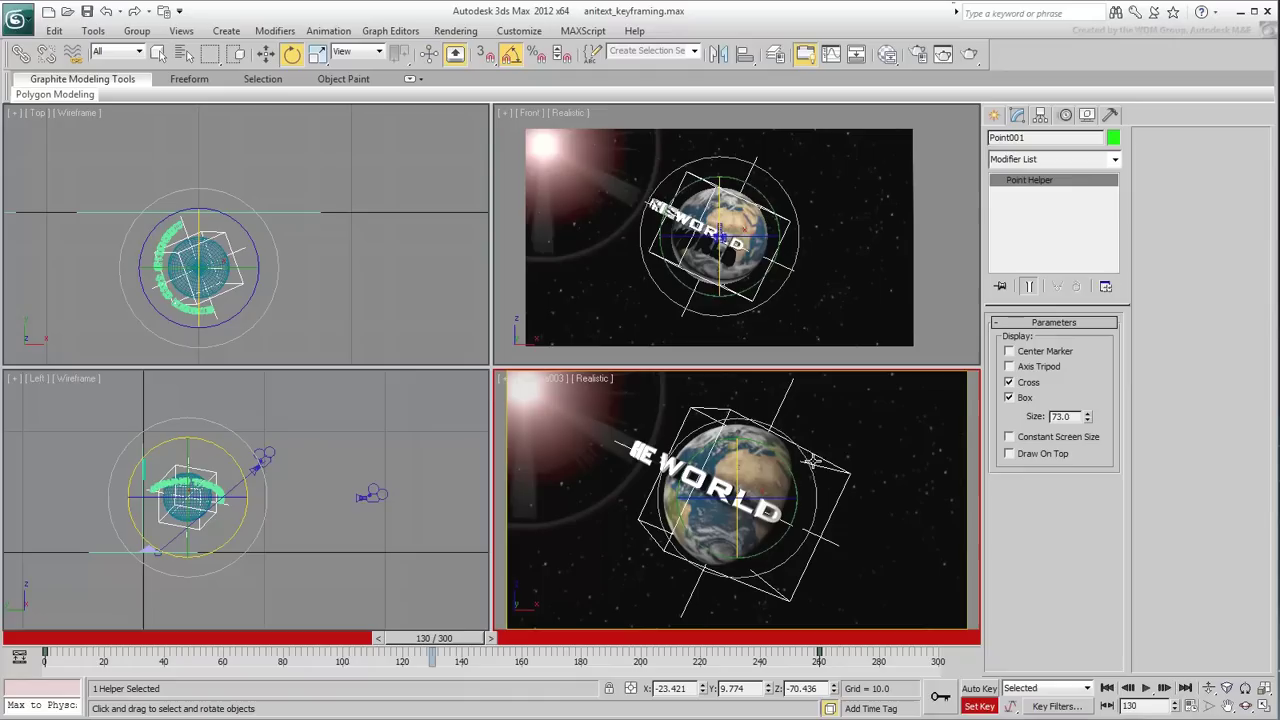
{"action": "left_click_drag", "start_coordinate": [32, 638], "coordinate": [250, 643]}
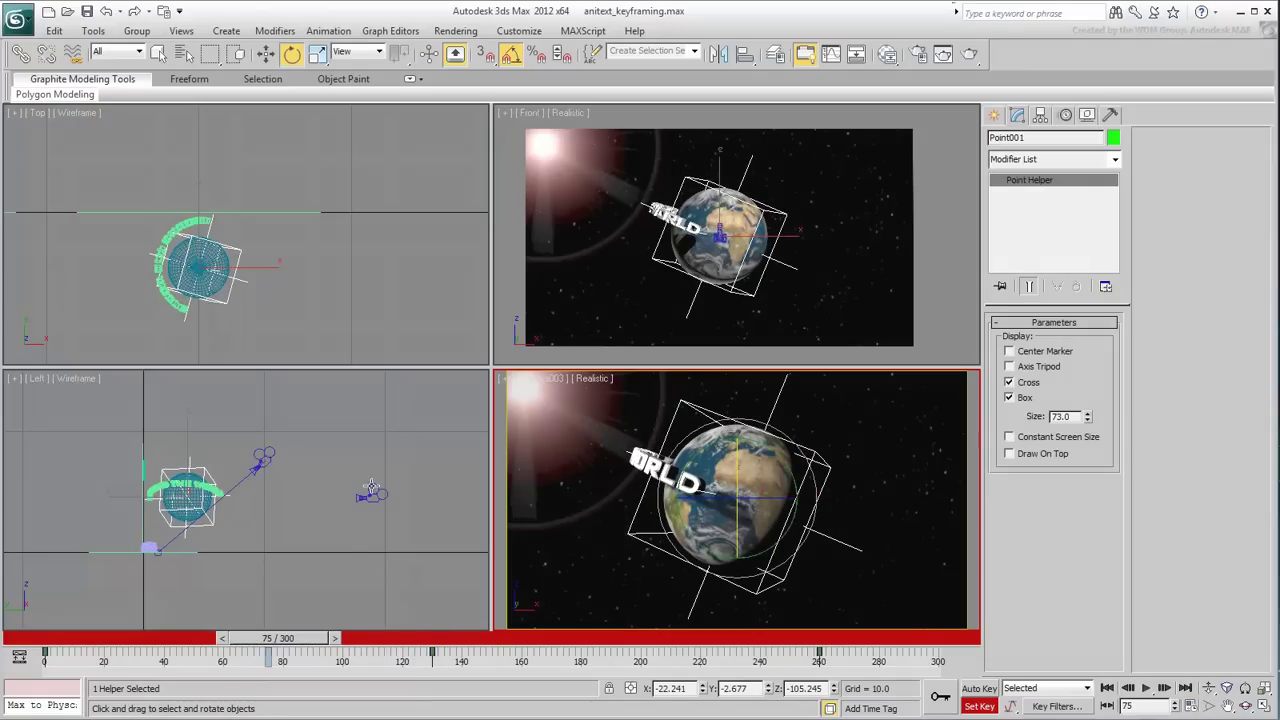
Open the helper's Curve Editor and lower the Y Rotation key at frame 130
{"action": "right_click", "coordinate": [546, 440]}
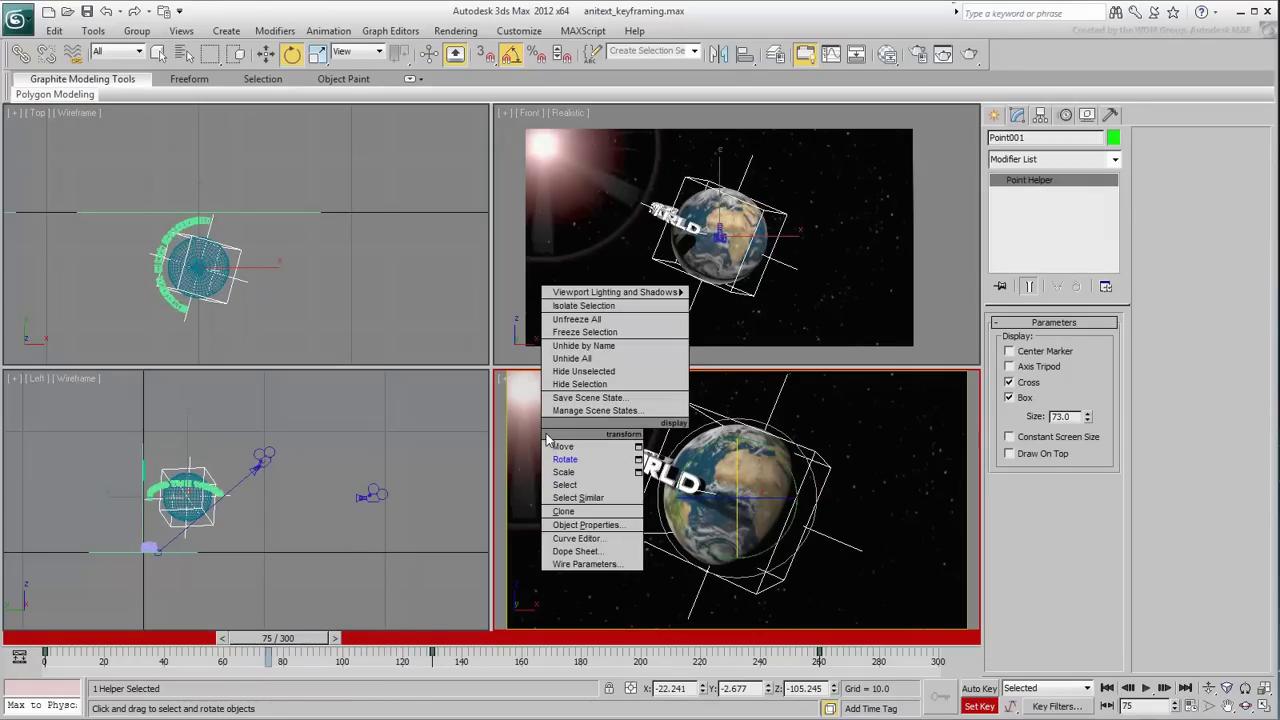
{"action": "left_click", "coordinate": [575, 538]}
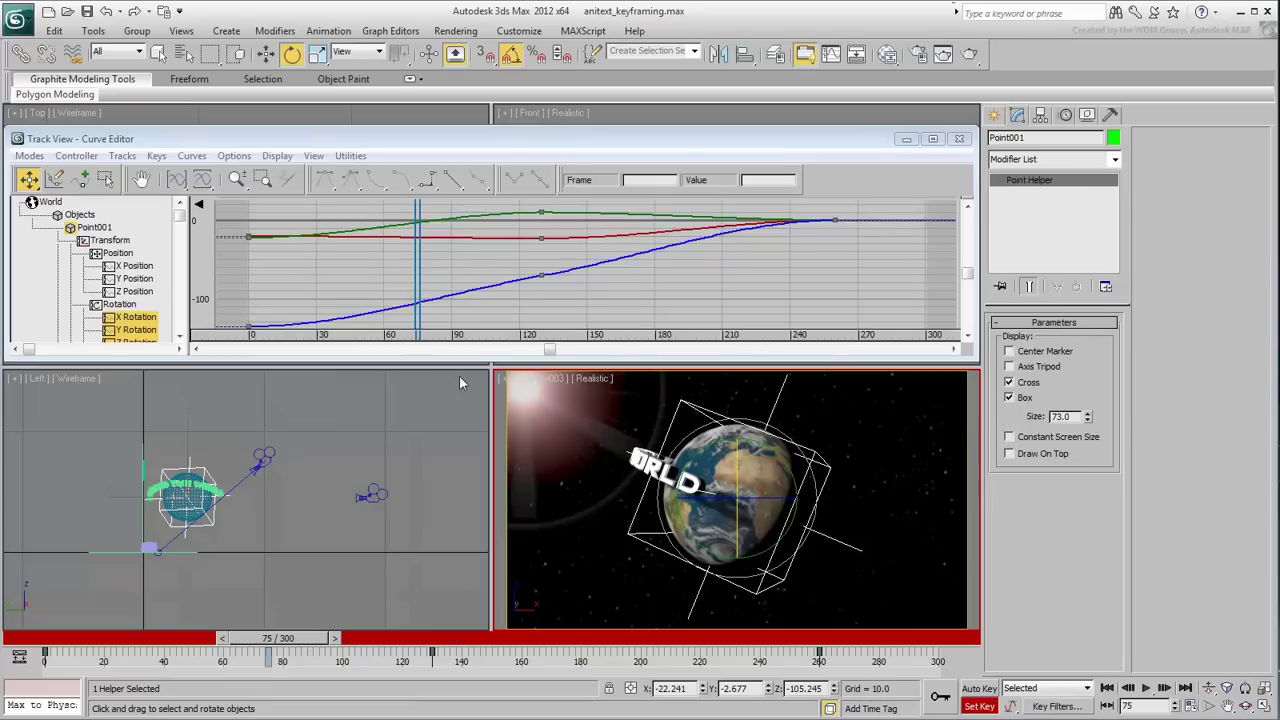
{"action": "left_click_drag", "start_coordinate": [539, 215], "coordinate": [541, 229]}
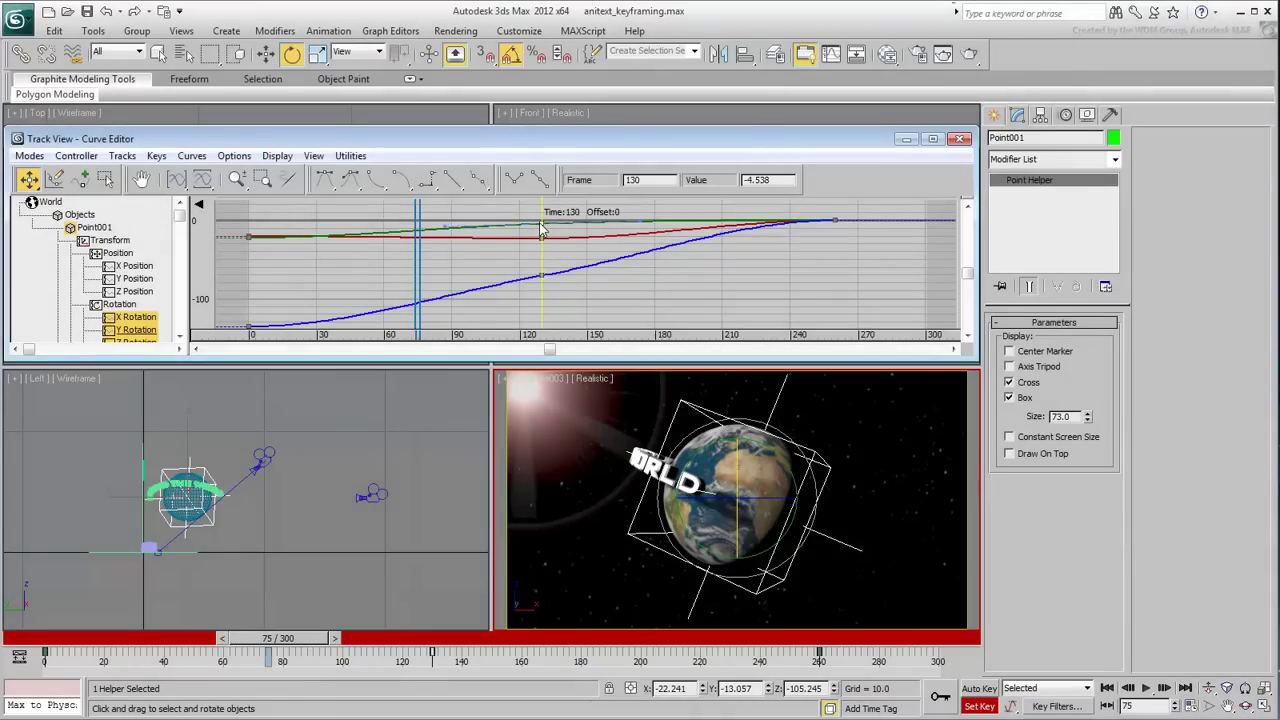
{"action": "left_click", "coordinate": [541, 274]}
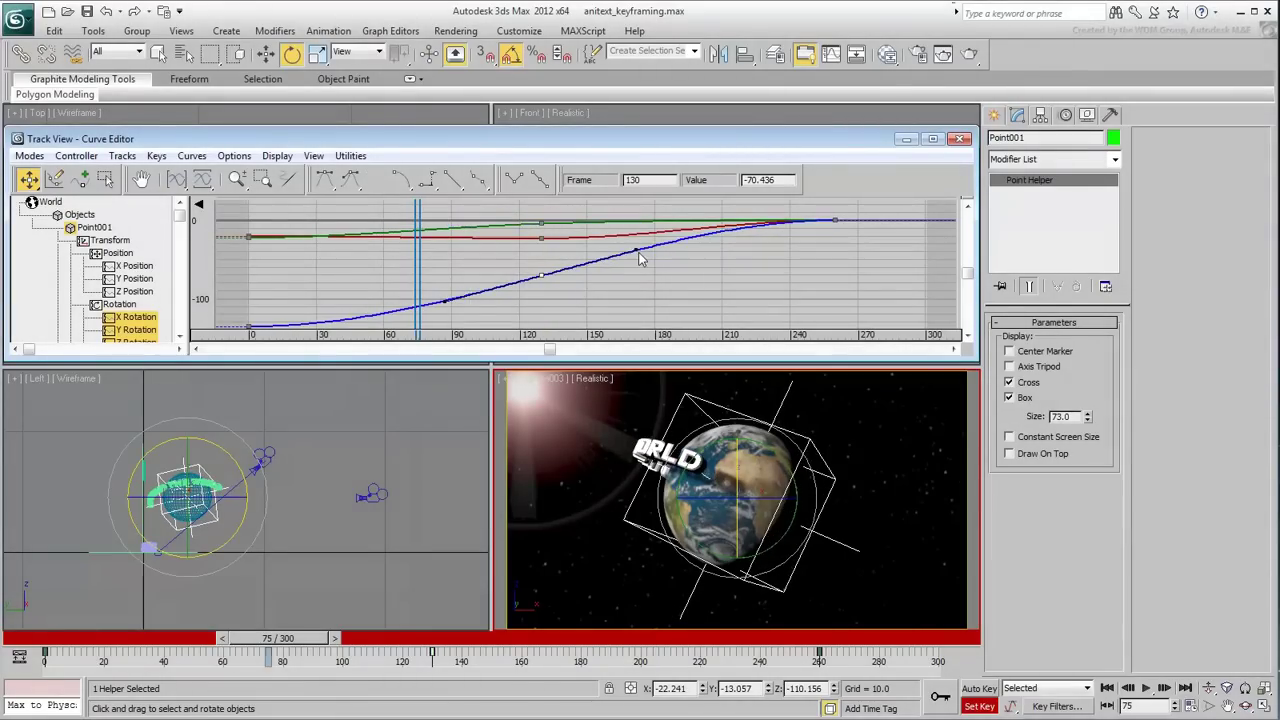
{"action": "left_click", "coordinate": [541, 237]}
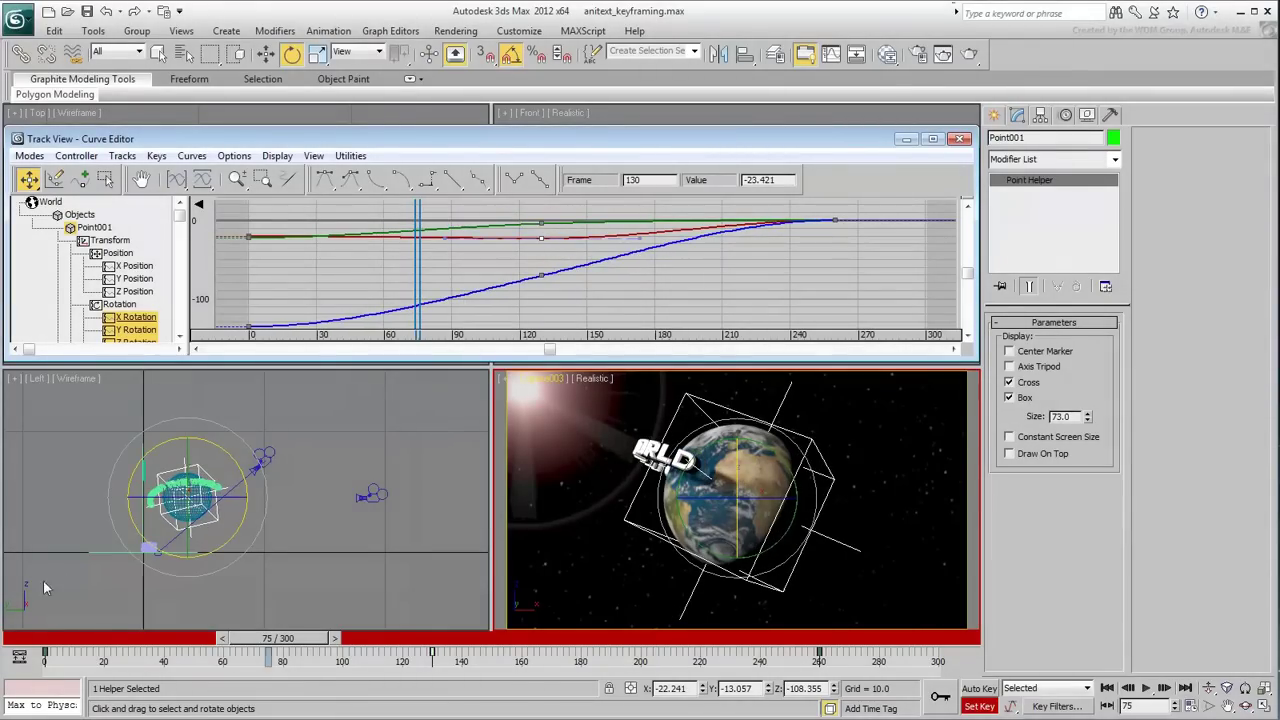
{"action": "left_click_drag", "start_coordinate": [278, 638], "coordinate": [331, 638]}
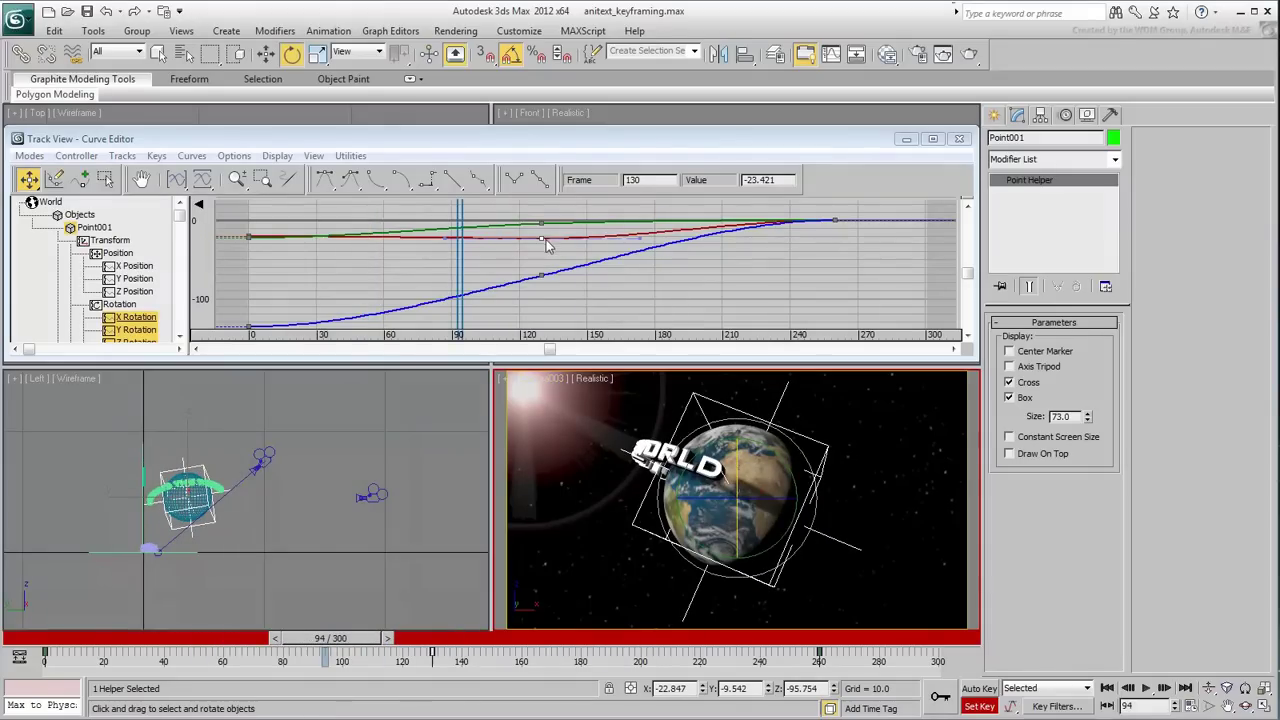
Raise the X and Z Rotation keys at frame 130 and scrub the timeline to review
{"action": "left_click_drag", "start_coordinate": [541, 237], "coordinate": [541, 233]}
{"action": "mouse_move", "coordinate": [331, 638]}
{"action": "left_mouse_down"}
{"action": "mouse_move", "coordinate": [88, 638]}
{"action": "mouse_move", "coordinate": [829, 640]}
{"action": "mouse_move", "coordinate": [88, 643]}
{"action": "mouse_move", "coordinate": [319, 640]}
{"action": "left_mouse_up"}
{"action": "key", "text": "e"}
{"action": "left_click", "coordinate": [545, 282]}
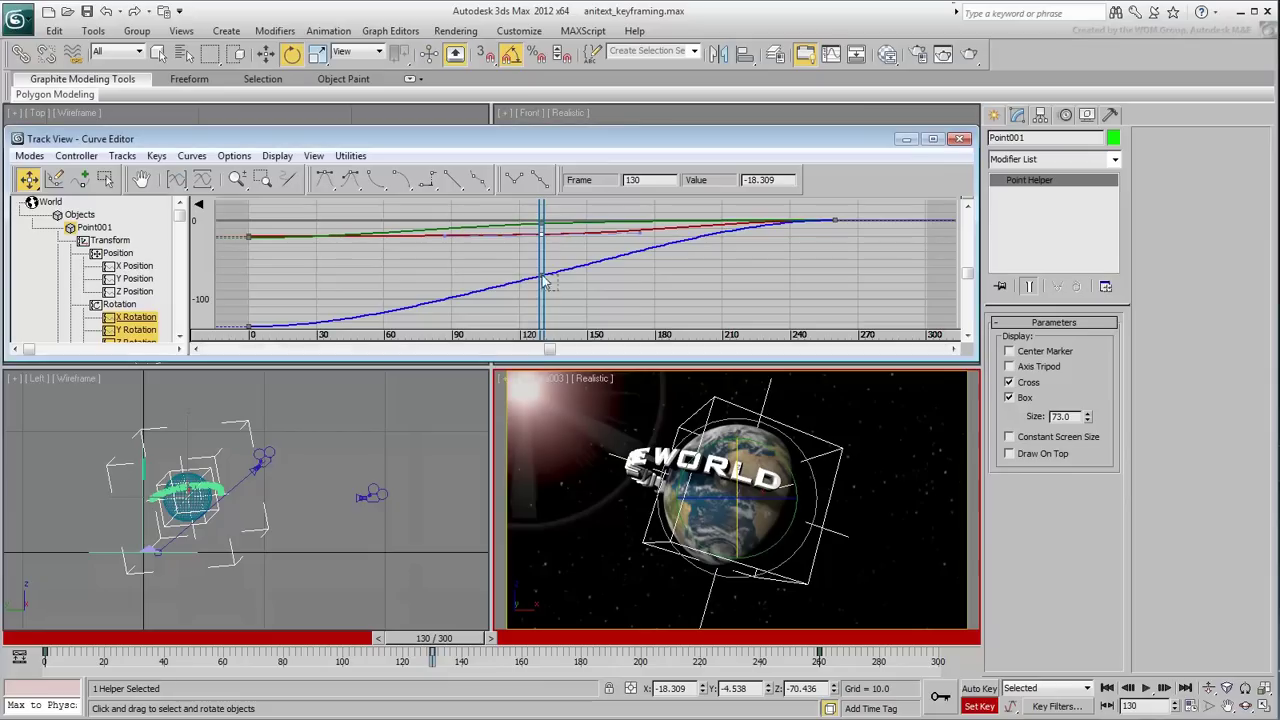
{"action": "left_click_drag", "start_coordinate": [535, 289], "coordinate": [540, 275]}
{"action": "left_click_drag", "start_coordinate": [87, 638], "coordinate": [828, 640]}
{"action": "key", "text": "e"}
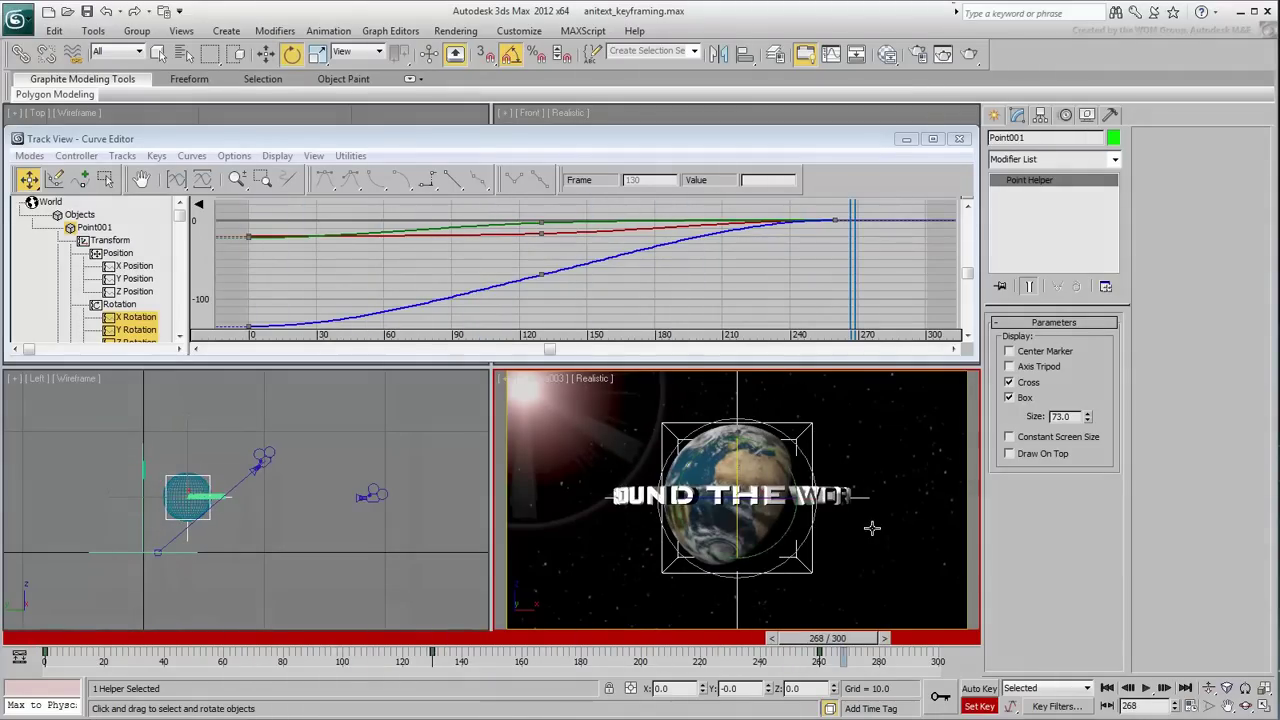
Turn off Set Key, and with Auto Key on at frame 260 set the text's Bend angle to 0
{"action": "left_click", "coordinate": [959, 139]}
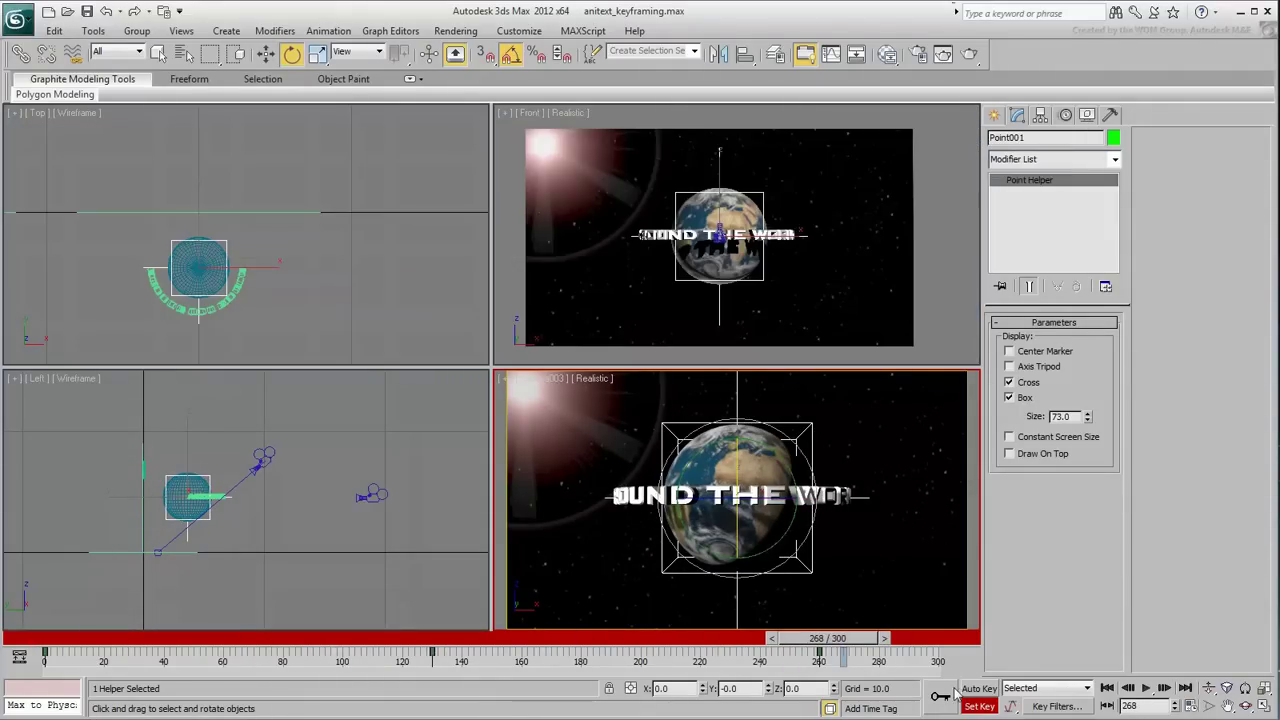
{"action": "left_click", "coordinate": [978, 706]}
{"action": "left_click_drag", "start_coordinate": [860, 642], "coordinate": [842, 647]}
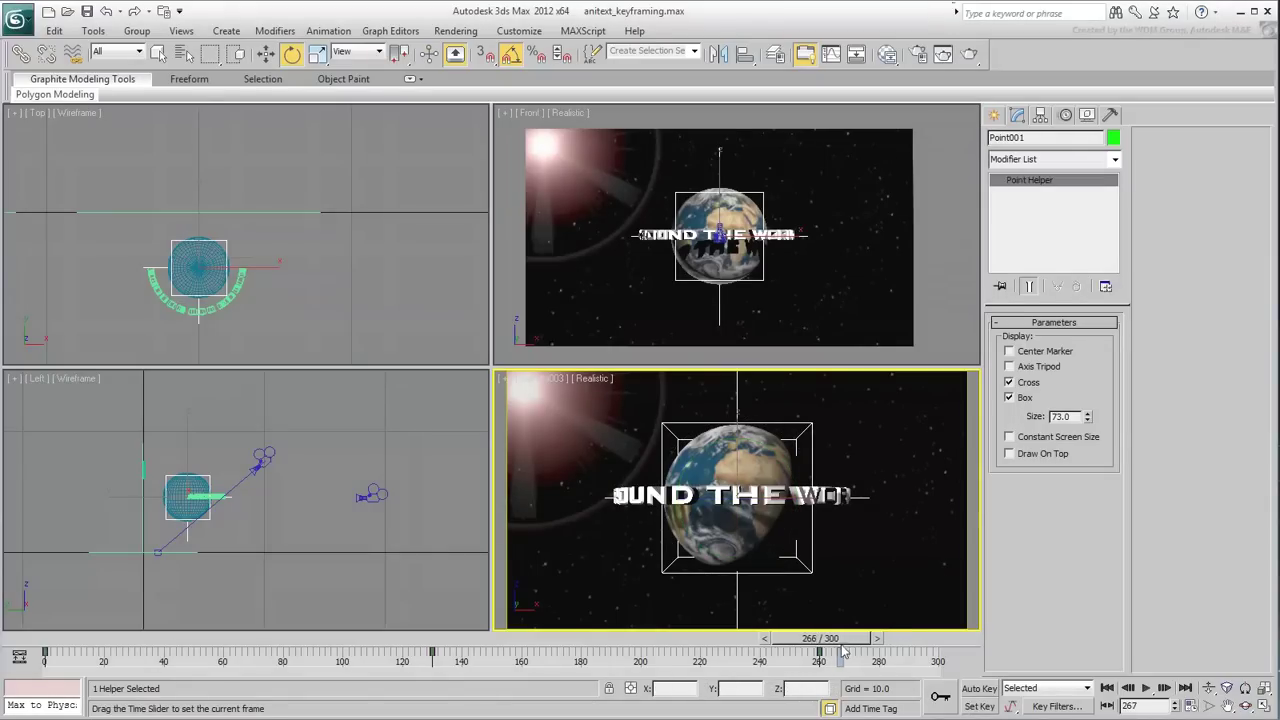
{"action": "key", "text": "e"}
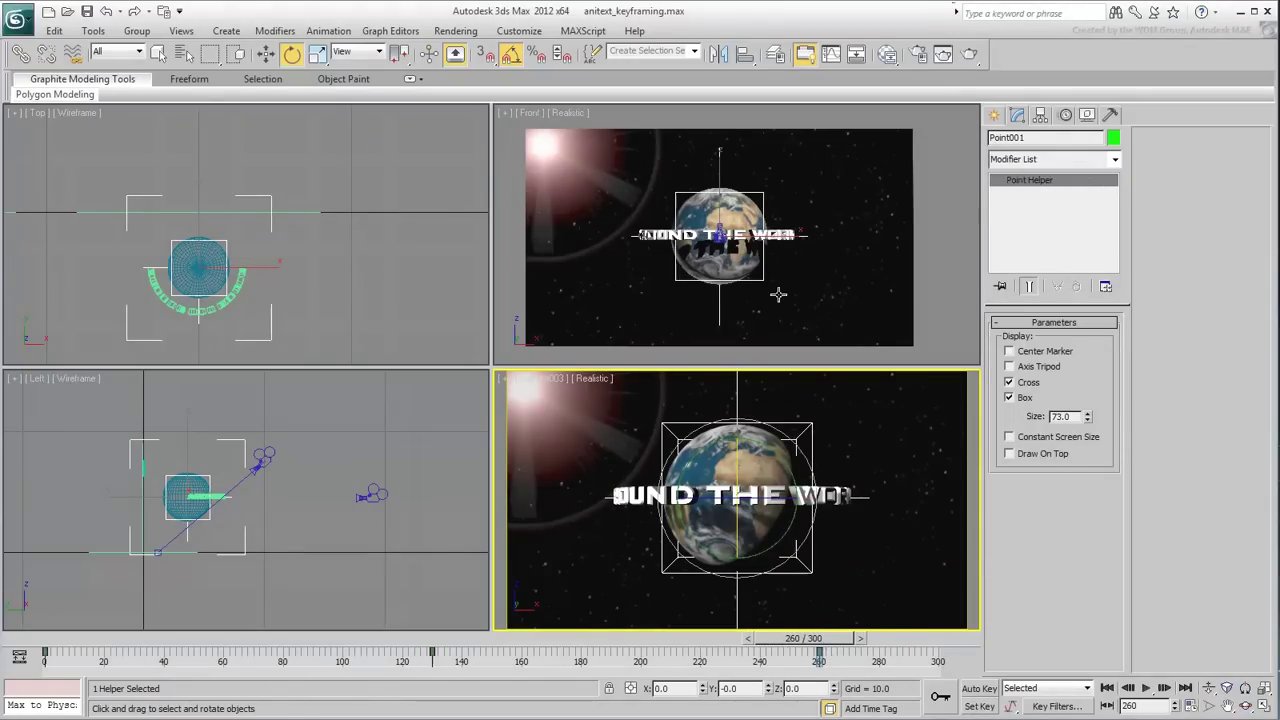
{"action": "left_click", "coordinate": [700, 235]}
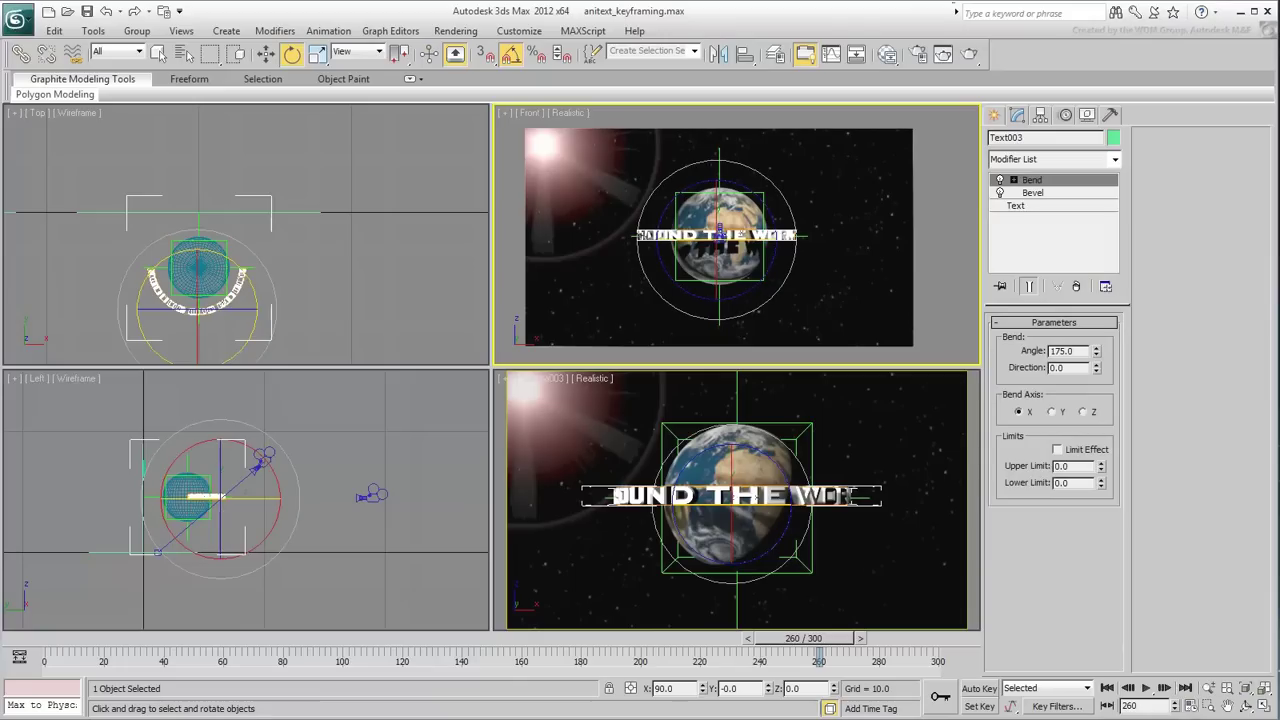
{"action": "left_click", "coordinate": [979, 689]}
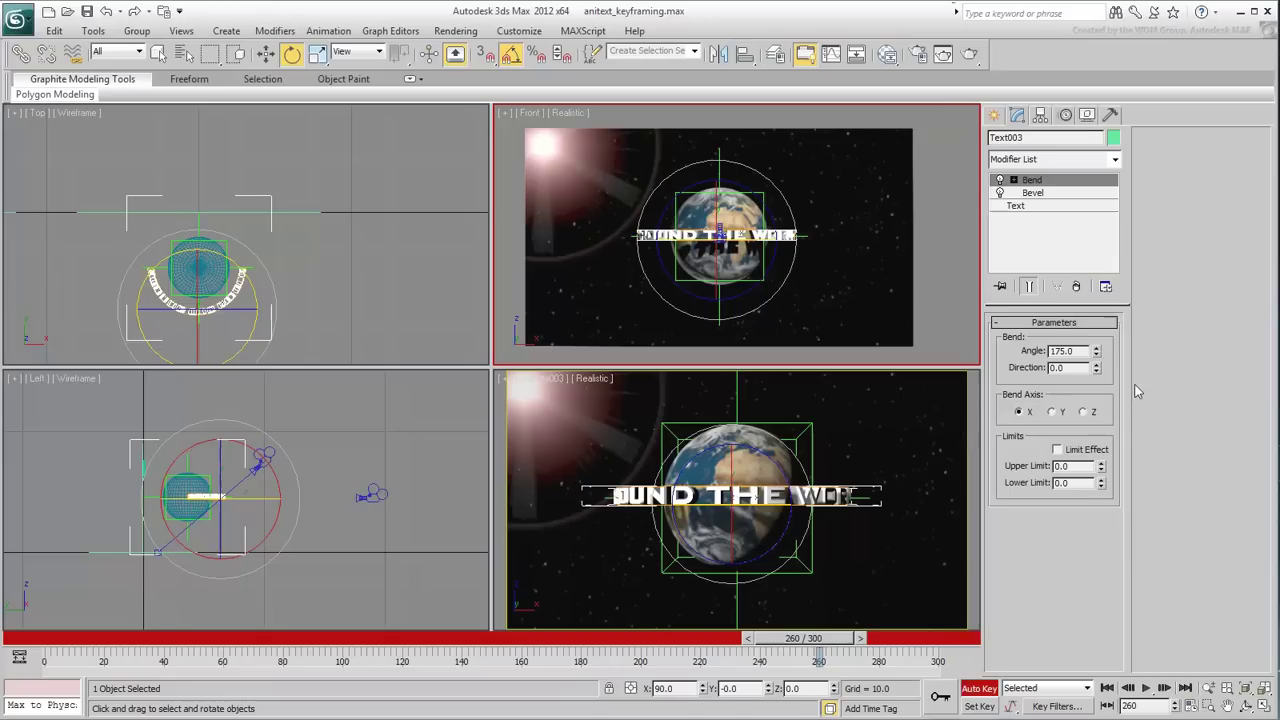
{"action": "right_click", "coordinate": [1097, 358]}
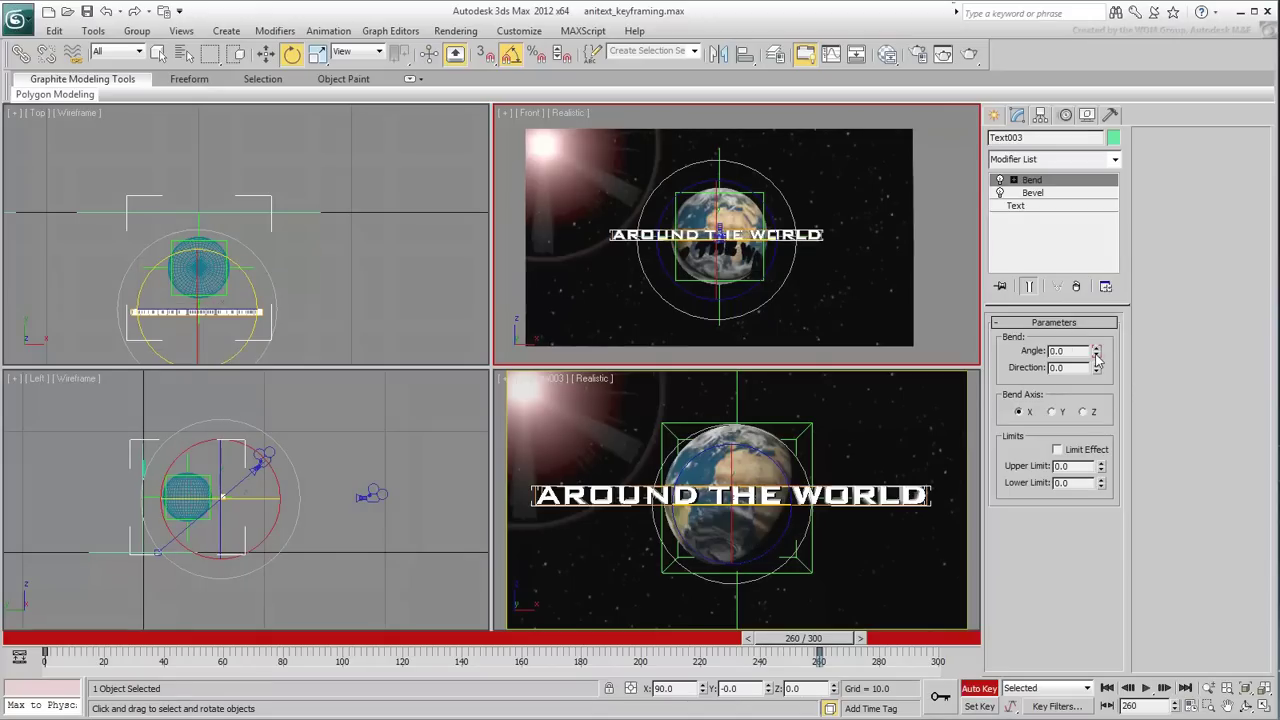
Return to frame 0 and play the animation in the Perspective view
{"action": "left_click_drag", "start_coordinate": [835, 648], "coordinate": [815, 688]}
{"action": "key", "text": "e"}
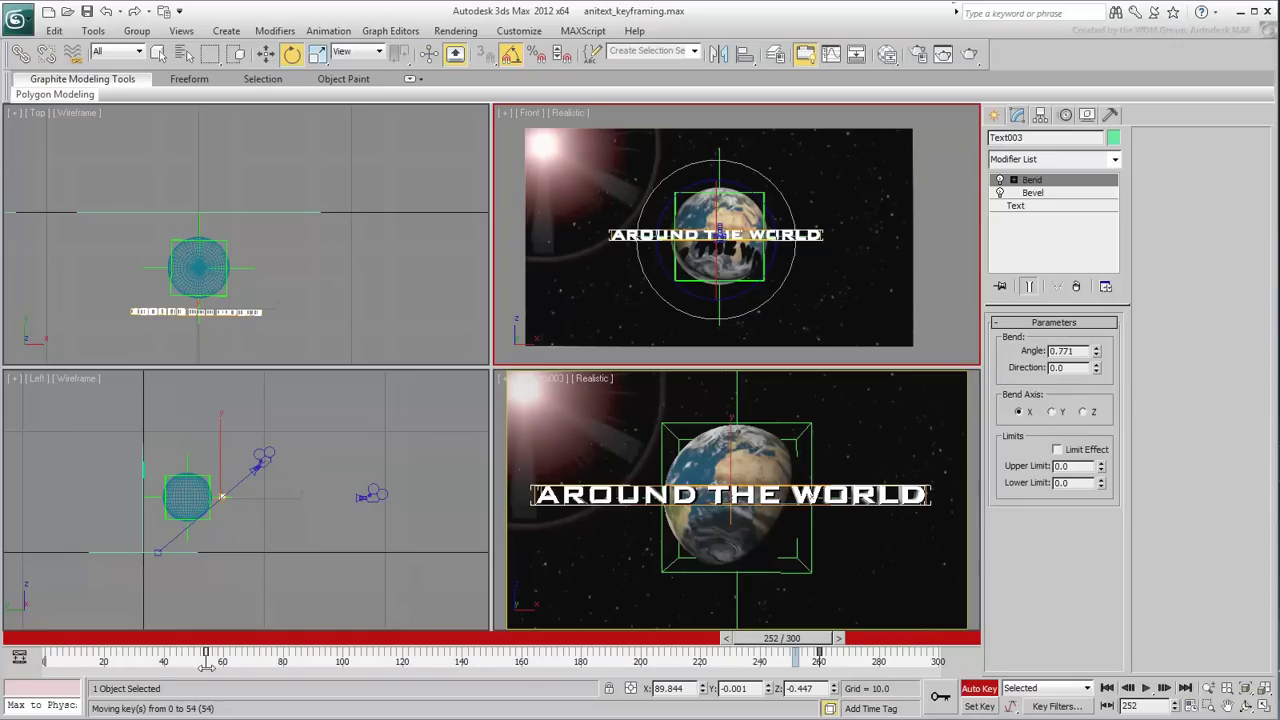
{"action": "left_click", "coordinate": [48, 646]}
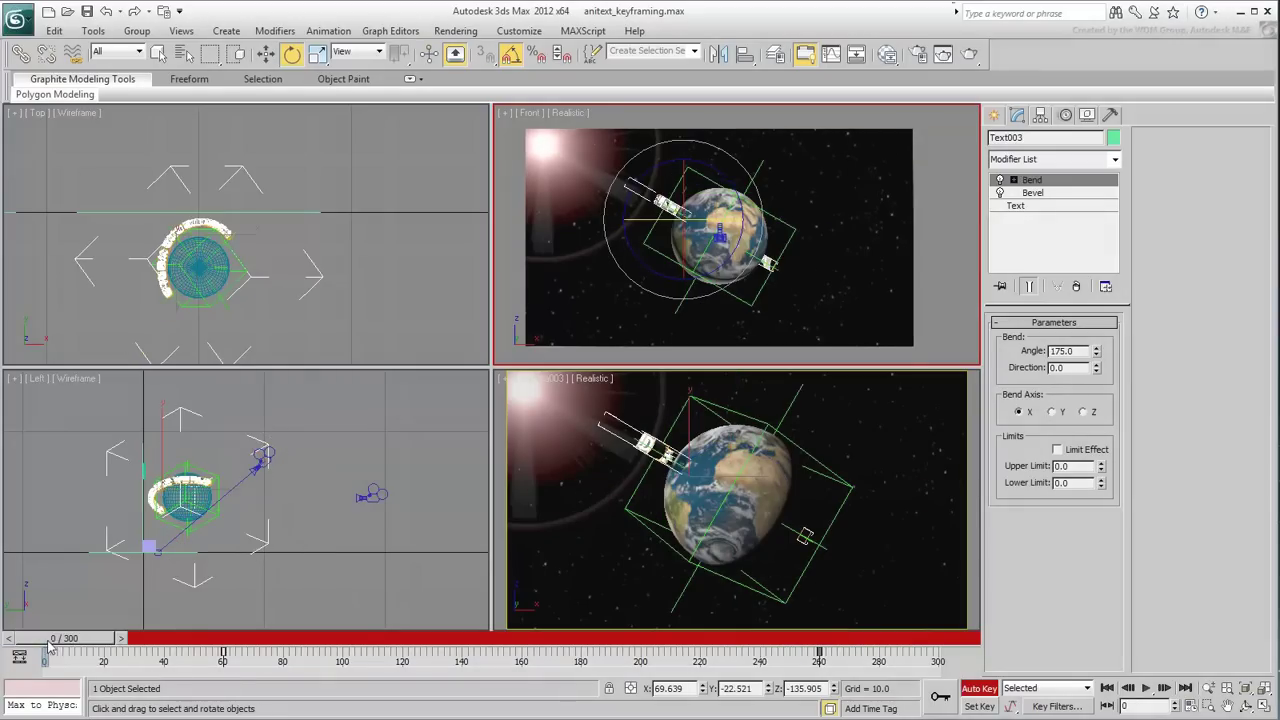
{"action": "right_click", "coordinate": [900, 531]}
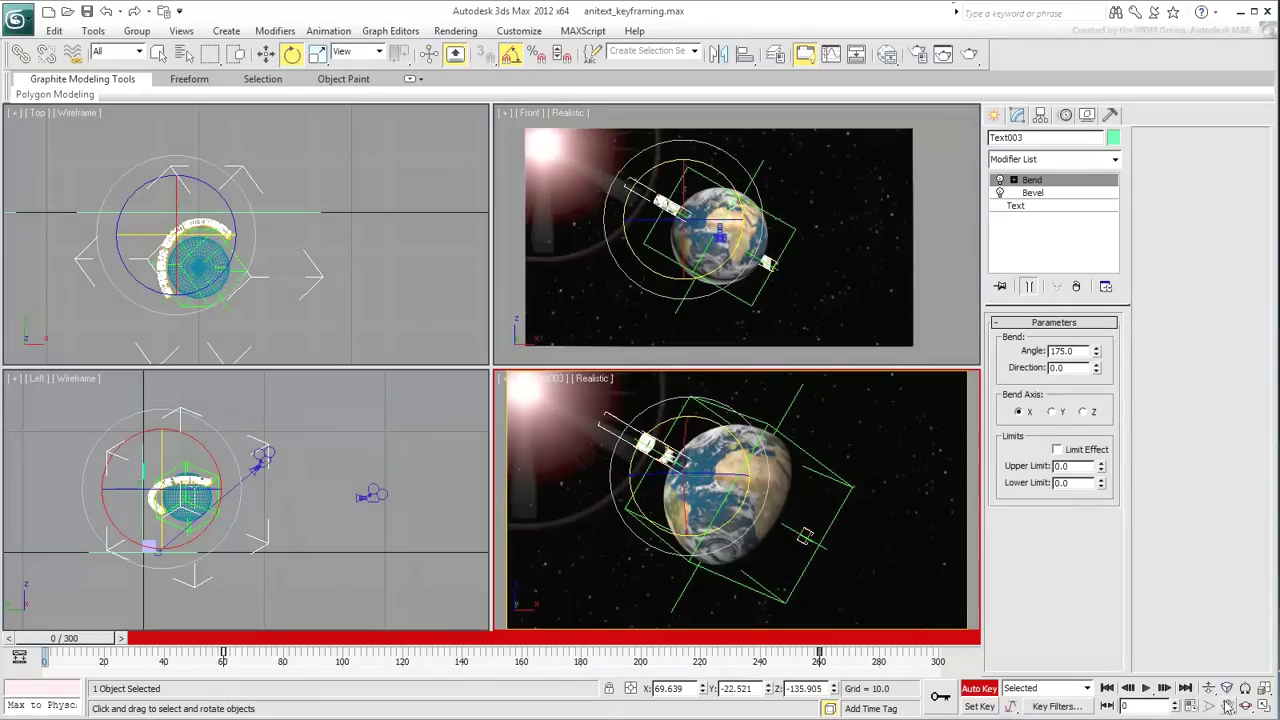
{"action": "left_click", "coordinate": [1150, 692]}
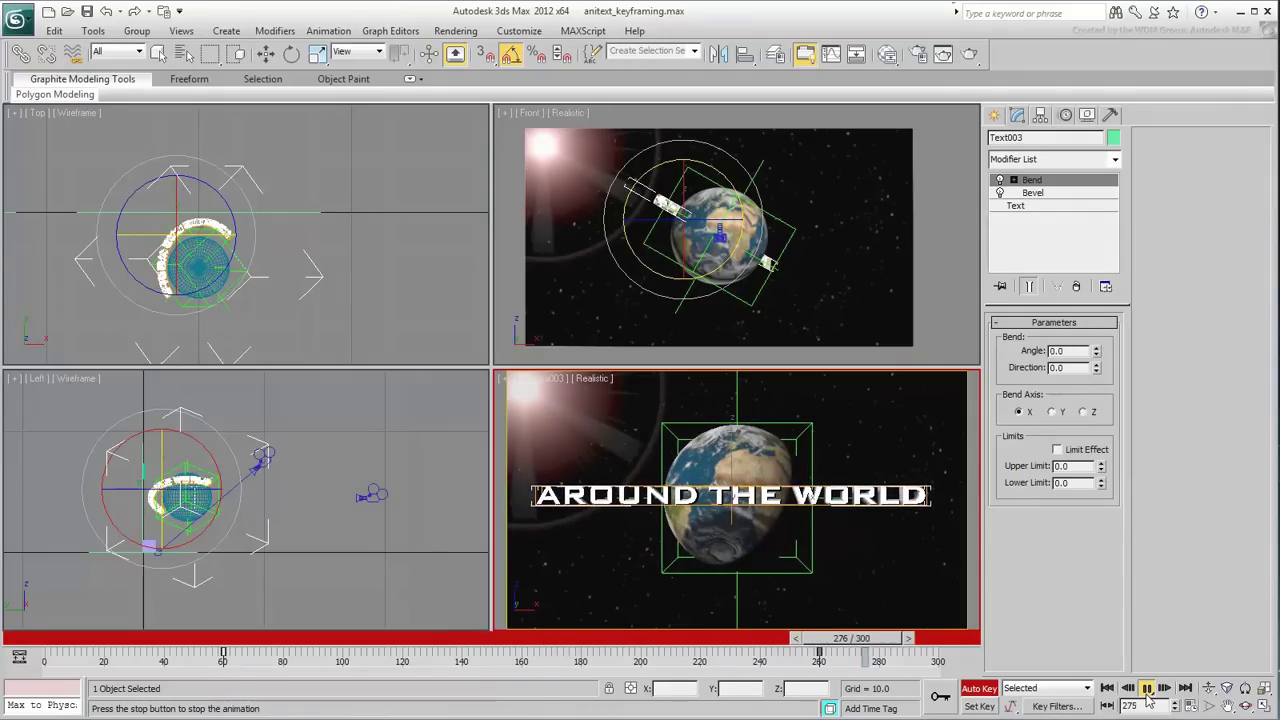
Stop playback, disable Auto Key, maximize the Perspective view, deselect, and replay from the start
{"action": "left_click", "coordinate": [1148, 696]}
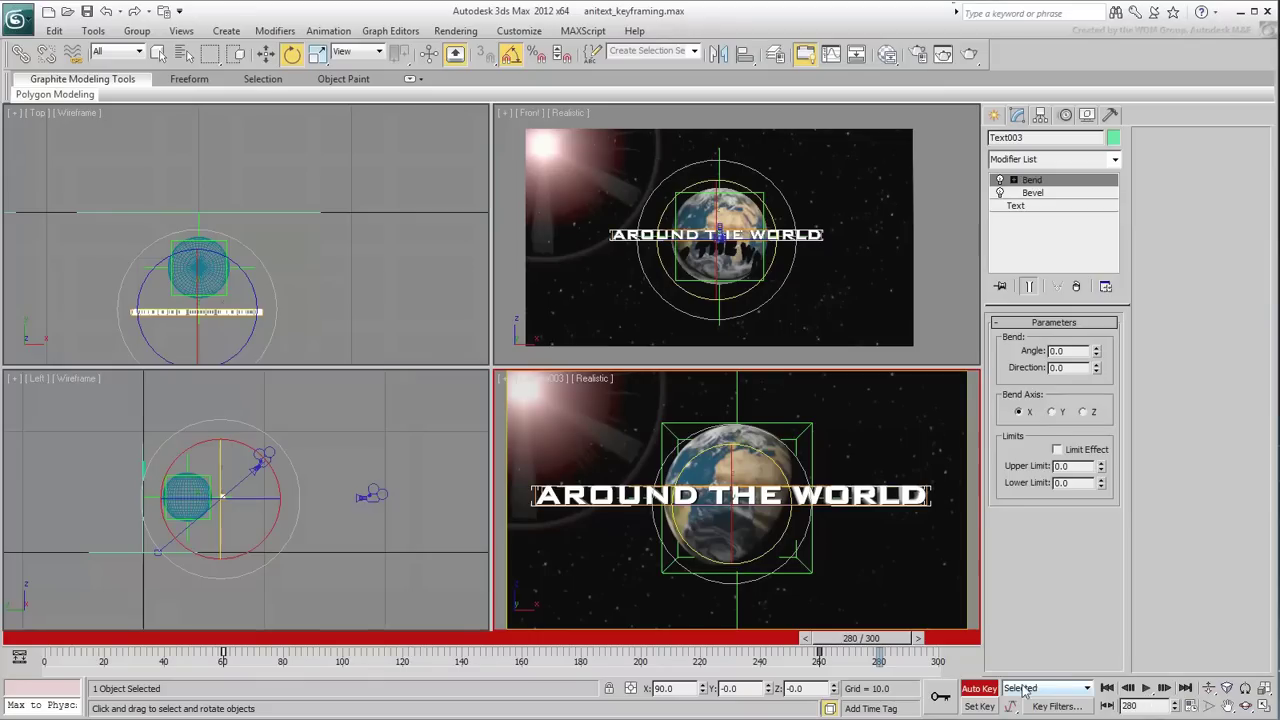
{"action": "left_click", "coordinate": [986, 689]}
{"action": "left_click", "coordinate": [1264, 706]}
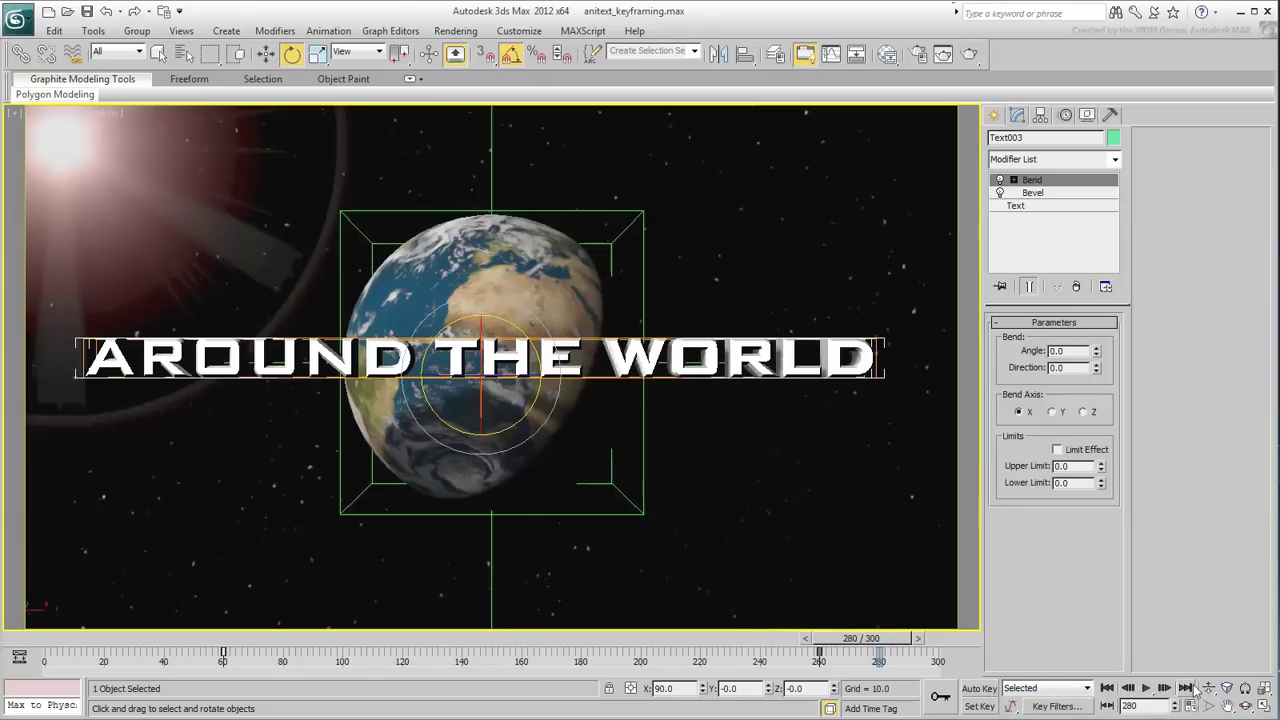
{"action": "left_click", "coordinate": [876, 573]}
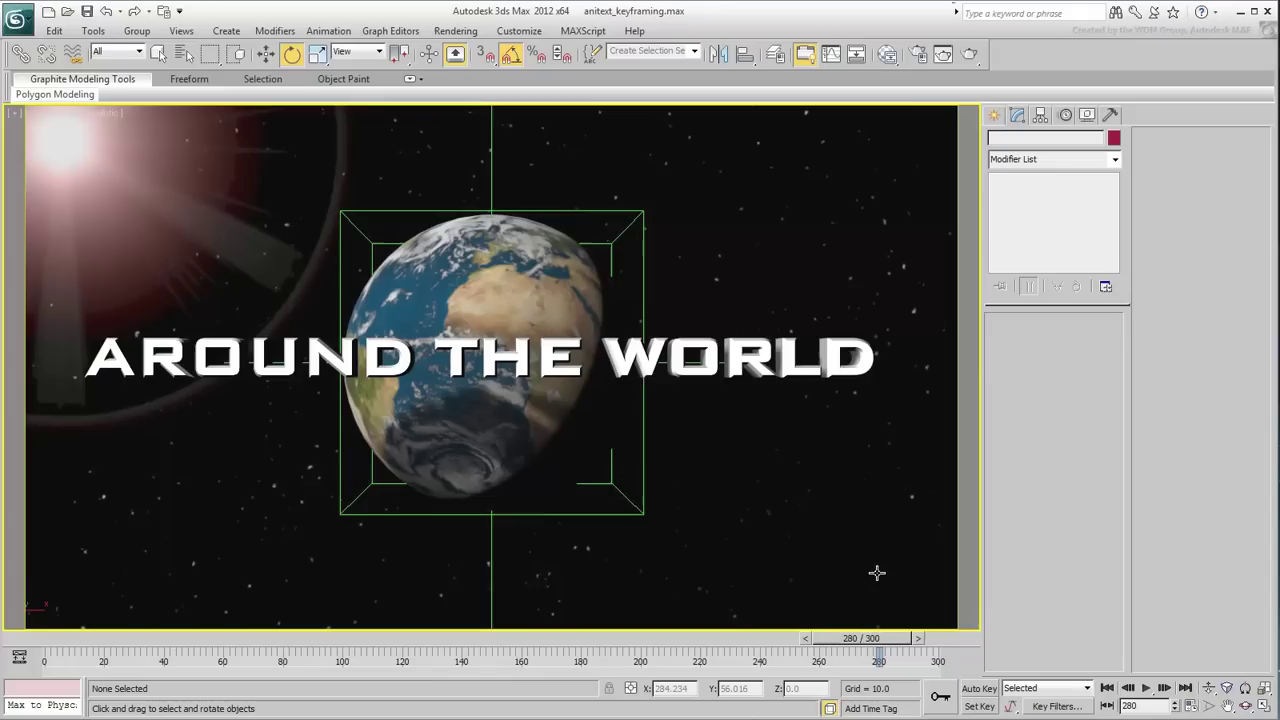
{"action": "left_click", "coordinate": [1107, 688]}
{"action": "left_click", "coordinate": [1146, 688]}
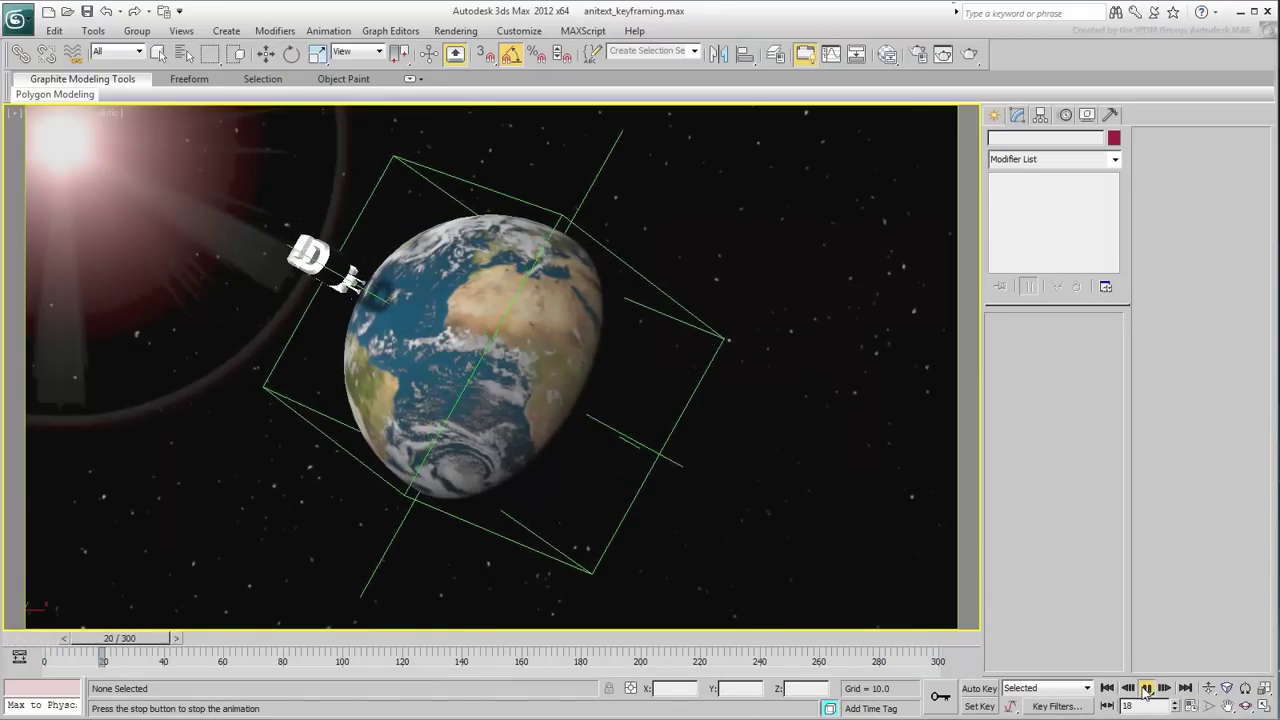